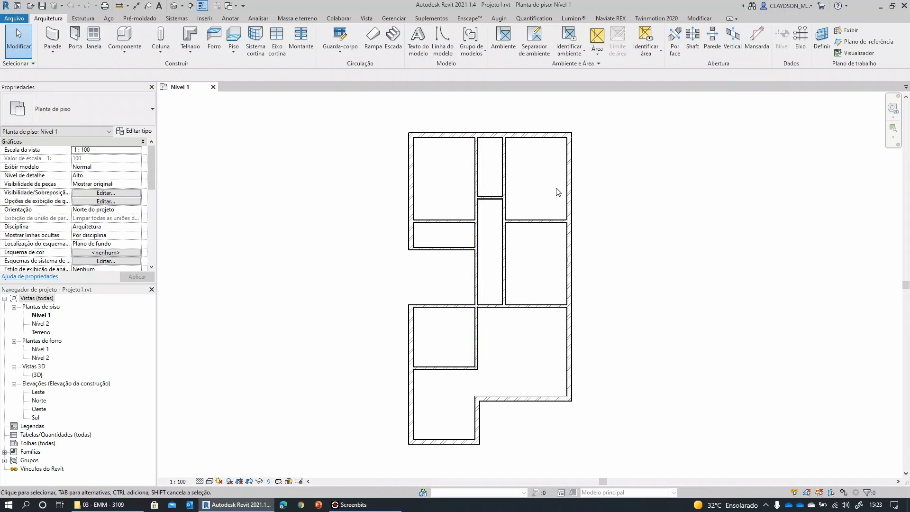
# Inspect the exterior walls along the north and east sides of the plan and their temporary dimensions
pyautogui.scroll(5, 522, 207)
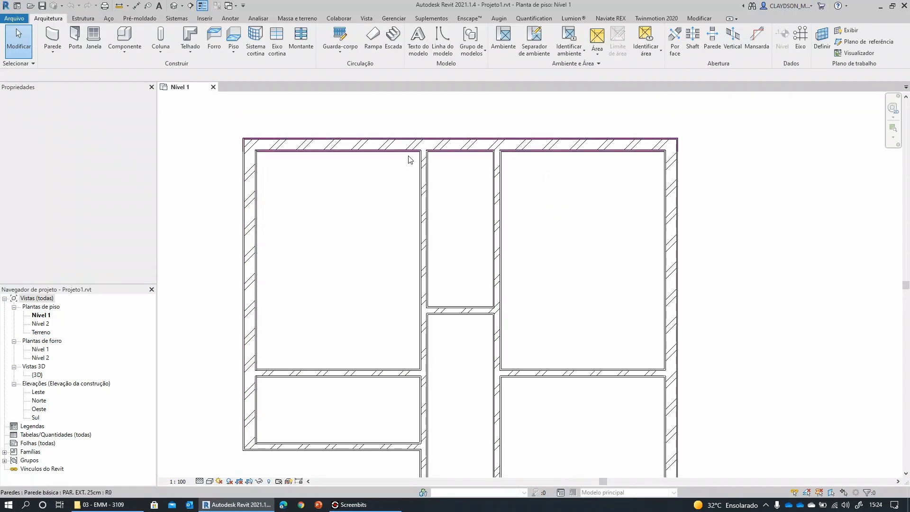
pyautogui.moveTo(527, 217); pyautogui.dragTo(557, 237, button='middle')
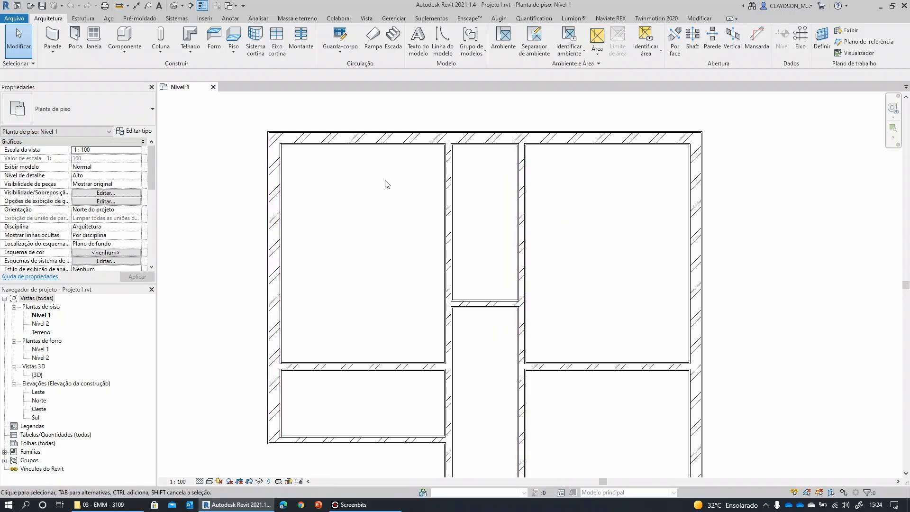
pyautogui.click(588, 226)
pyautogui.scroll(-1, 587, 226)
pyautogui.keyDown('ctrl'); pyautogui.scroll(-1, 588, 223); pyautogui.keyUp('ctrl')
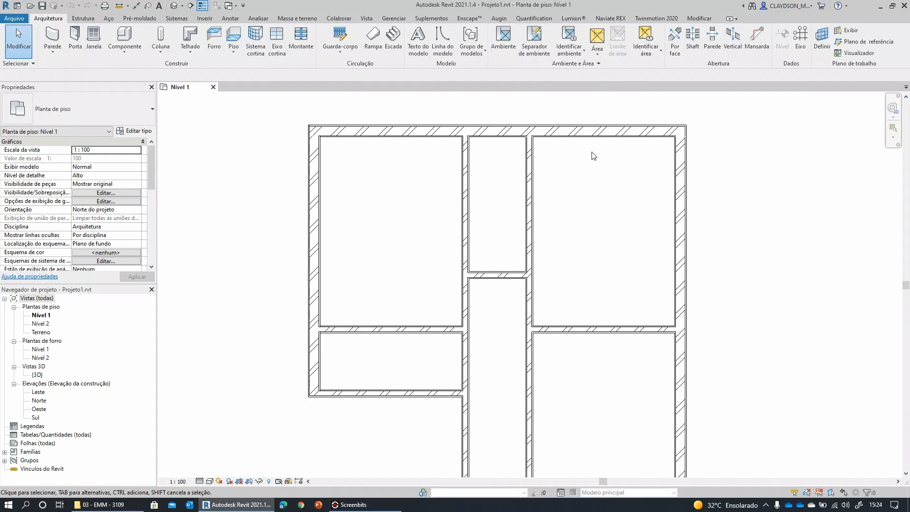
pyautogui.click(636, 134)
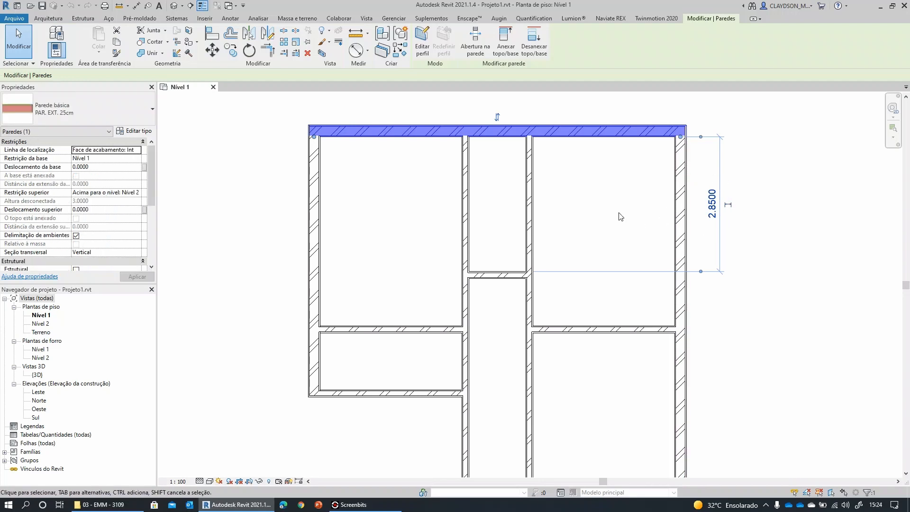
pyautogui.click(602, 212)
pyautogui.click(687, 209)
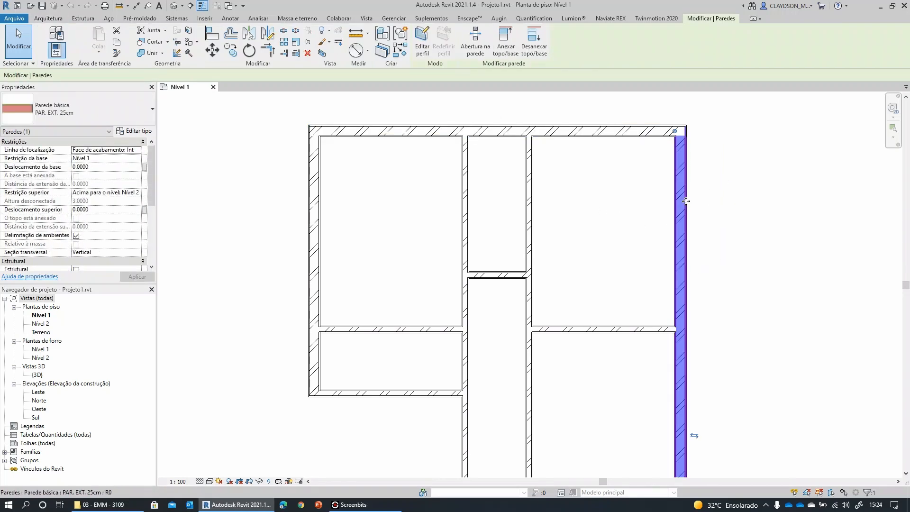
pyautogui.scroll(-2, 743, 220)
pyautogui.moveTo(742, 244); pyautogui.dragTo(677, 124, button='middle')
pyautogui.moveTo(708, 286)
pyautogui.mouseDown(button='middle')
pyautogui.moveTo(703, 234)
pyautogui.moveTo(696, 254)
pyautogui.mouseUp(button='middle')
pyautogui.moveTo(723, 217); pyautogui.dragTo(722, 266, button='middle')
pyautogui.click(721, 234)
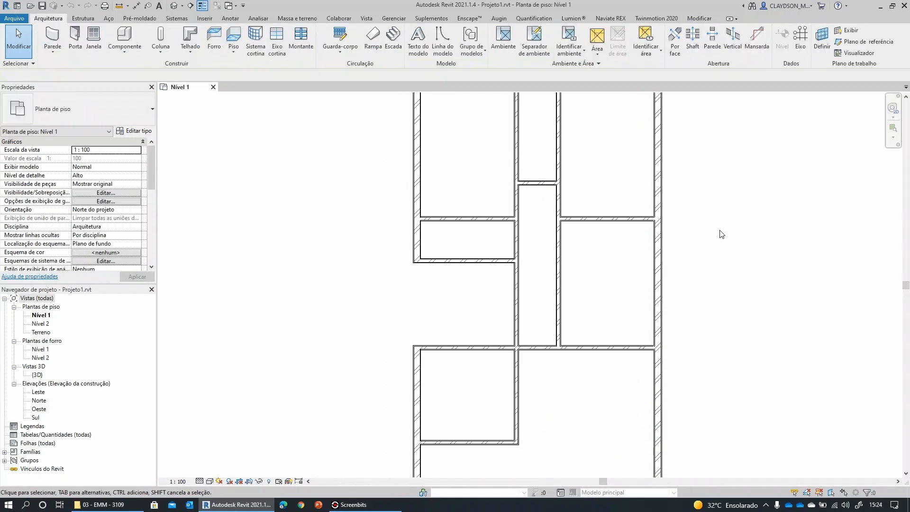
# Inspect the two long vertical interior walls on either side of the narrow central rooms
pyautogui.moveTo(595, 133); pyautogui.dragTo(595, 223, button='middle')
pyautogui.scroll(2, 569, 220)
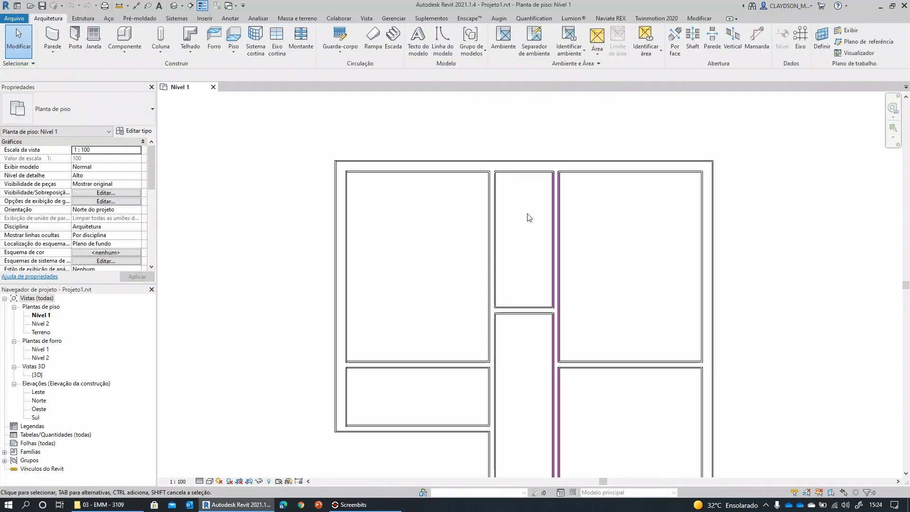
pyautogui.click(493, 208)
pyautogui.scroll(-3, 612, 220)
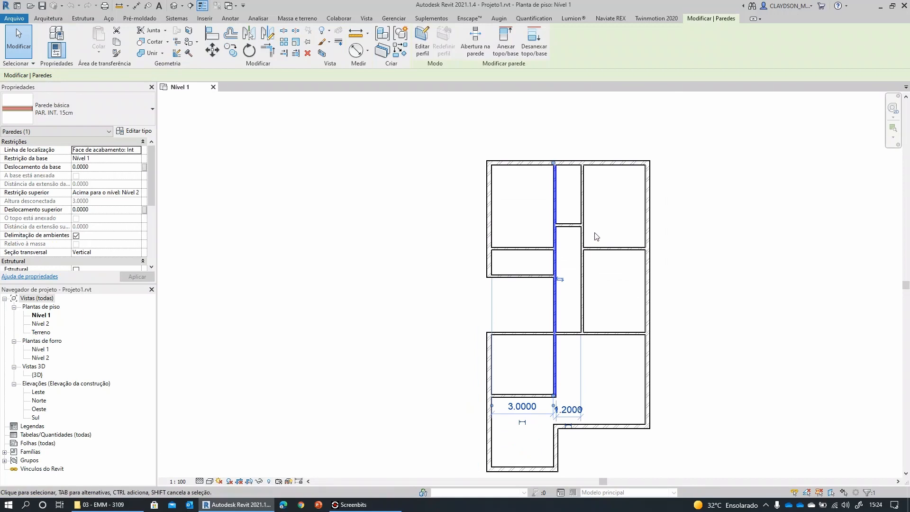
pyautogui.scroll(1, 594, 235)
pyautogui.scroll(2, 529, 233)
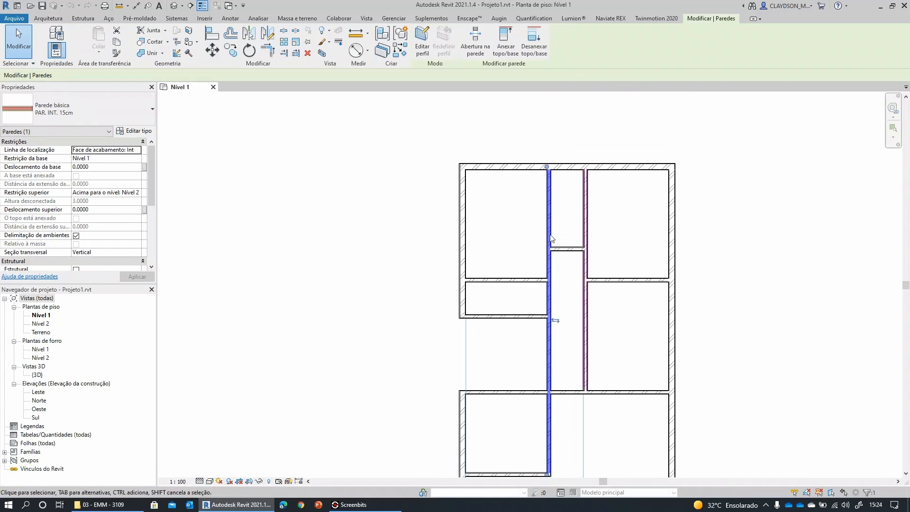
pyautogui.click(629, 197)
pyautogui.click(611, 179)
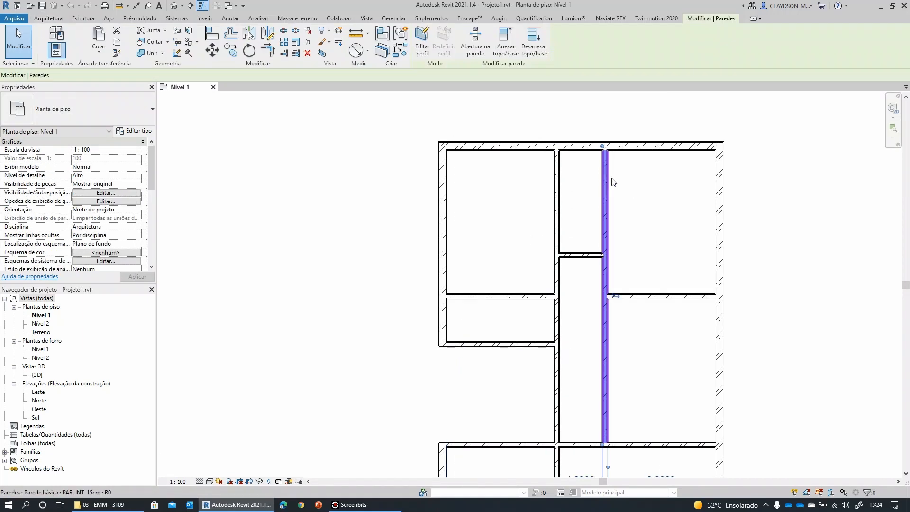
pyautogui.click(651, 209)
pyautogui.scroll(3, 649, 220)
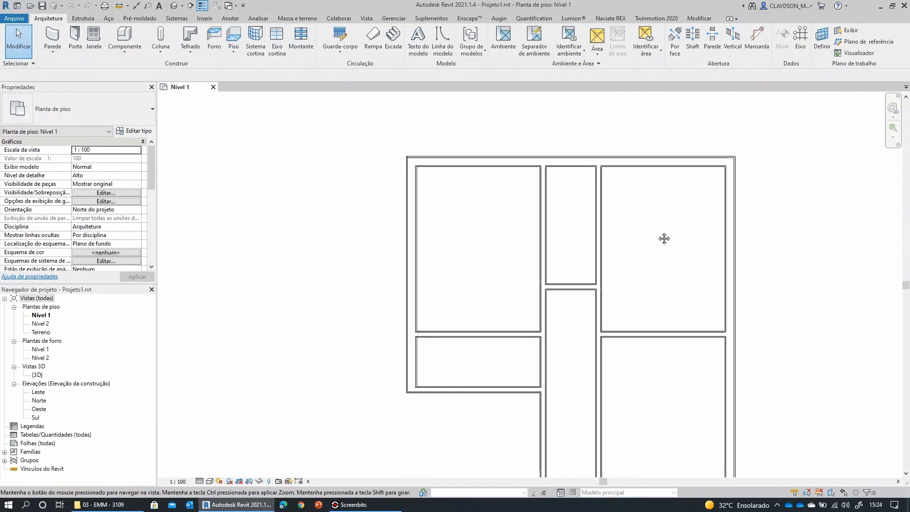
pyautogui.scroll(2, 502, 244)
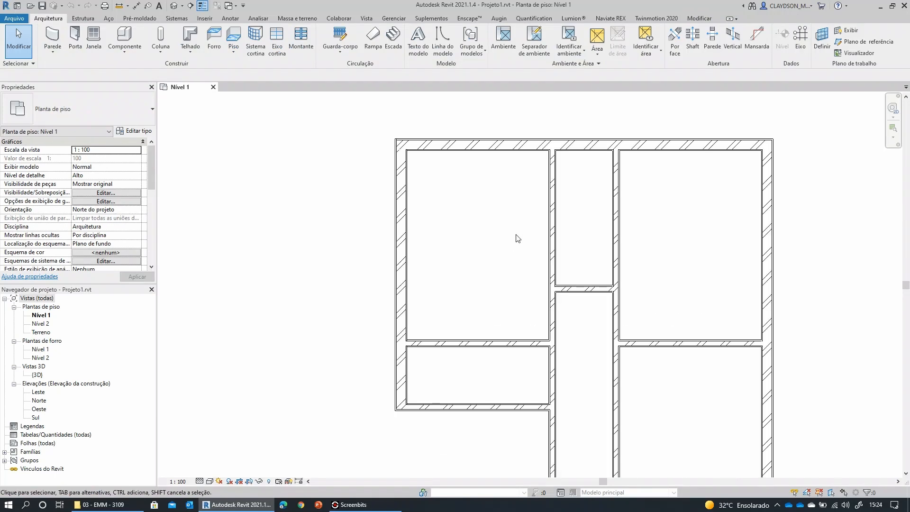
# Set the distance from the upper west exterior wall to the nearest vertical interior wall to 2.9
pyautogui.click(403, 208)
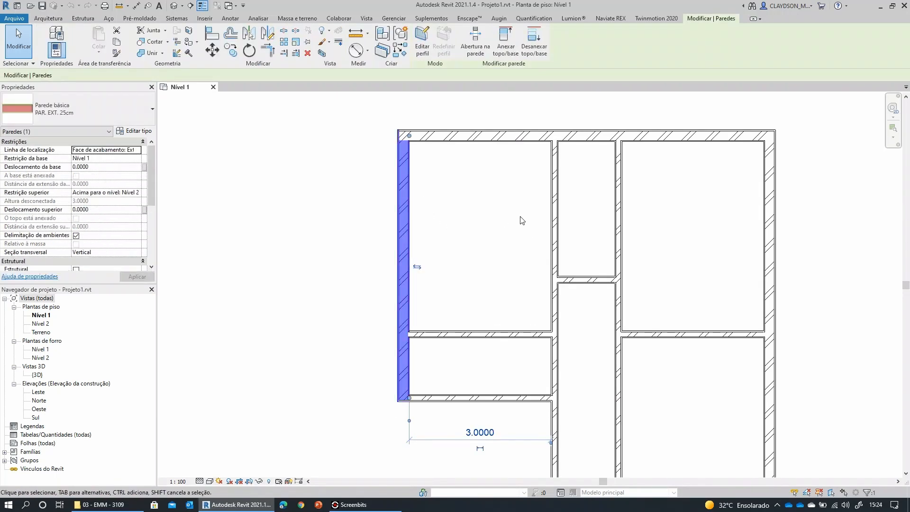
pyautogui.scroll(2, 429, 446)
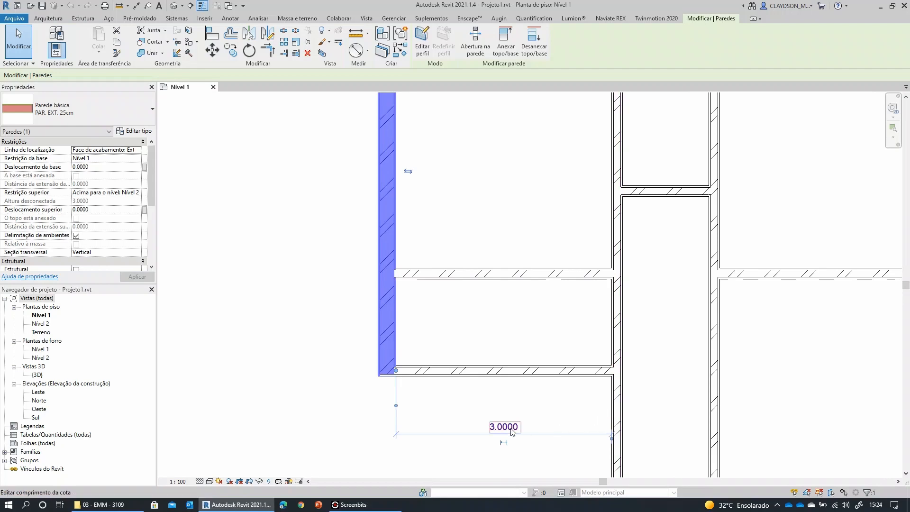
pyautogui.scroll(-2, 545, 400)
pyautogui.click(538, 361)
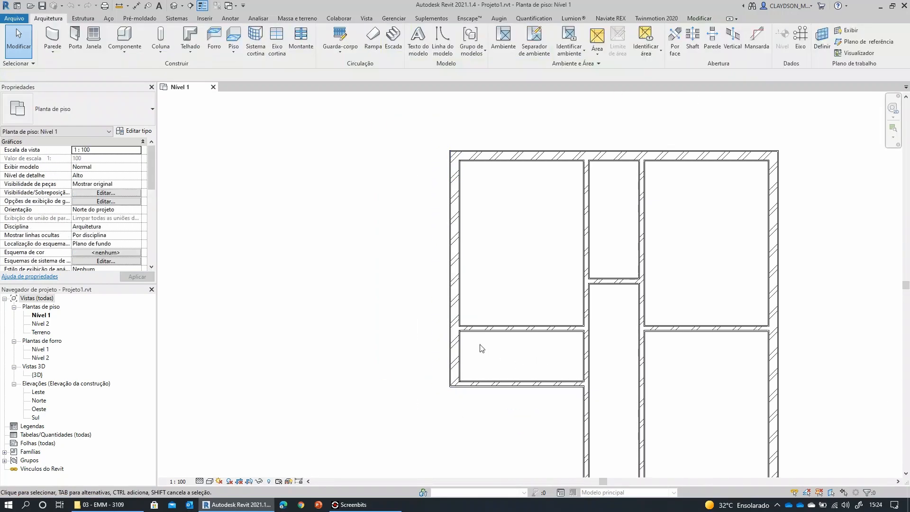
pyautogui.click(459, 303)
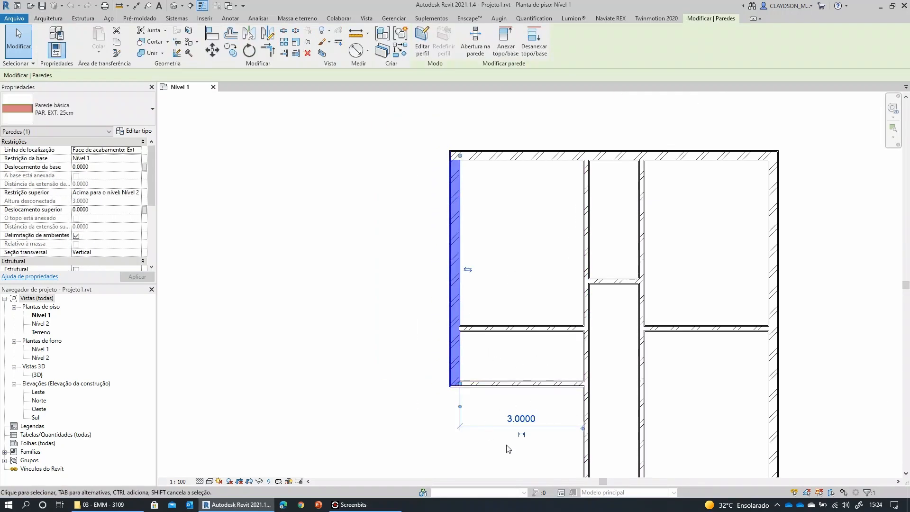
pyautogui.scroll(2, 563, 445)
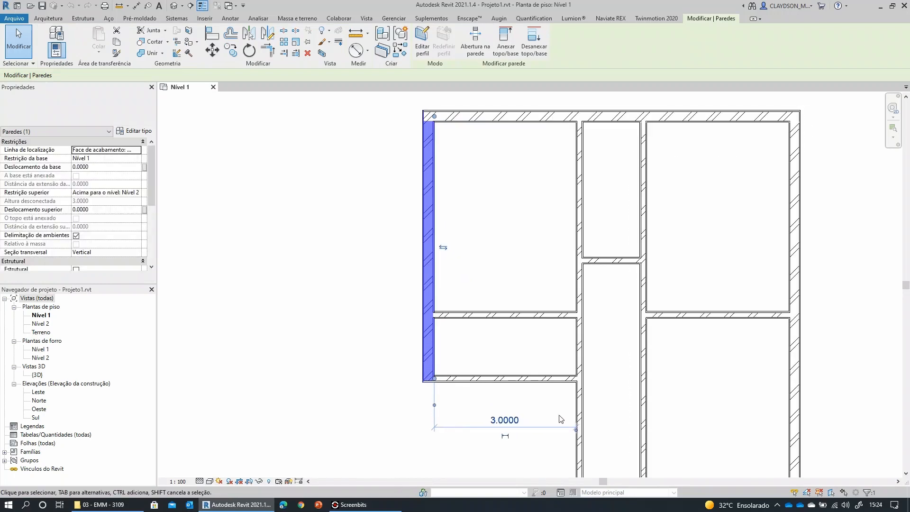
pyautogui.click(505, 421)
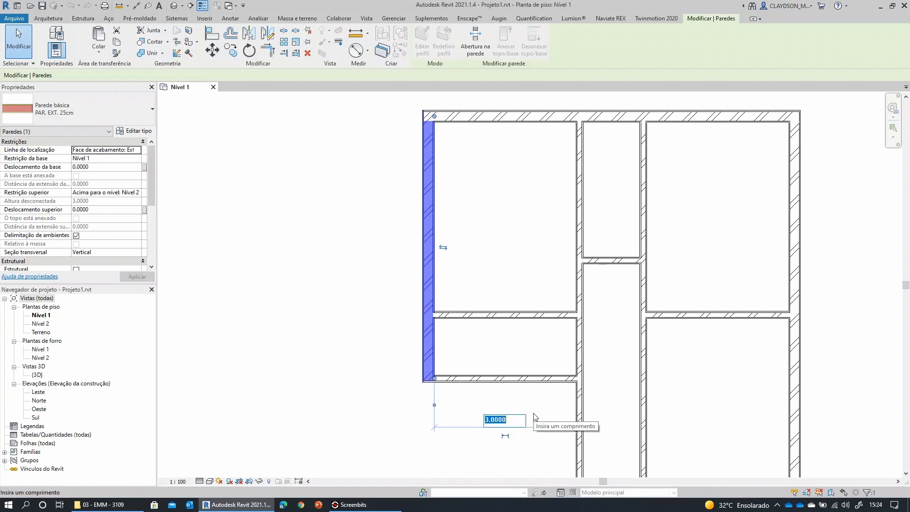
pyautogui.write('2.9')
pyautogui.press('Return')
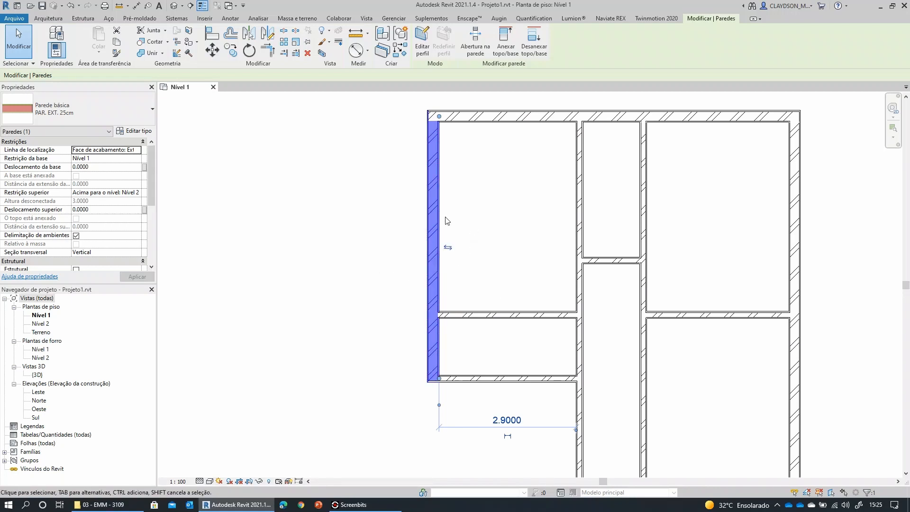
# Set the upper west exterior wall's distance to the interior wall back to 3 and deselect the wall
pyautogui.click(510, 419)
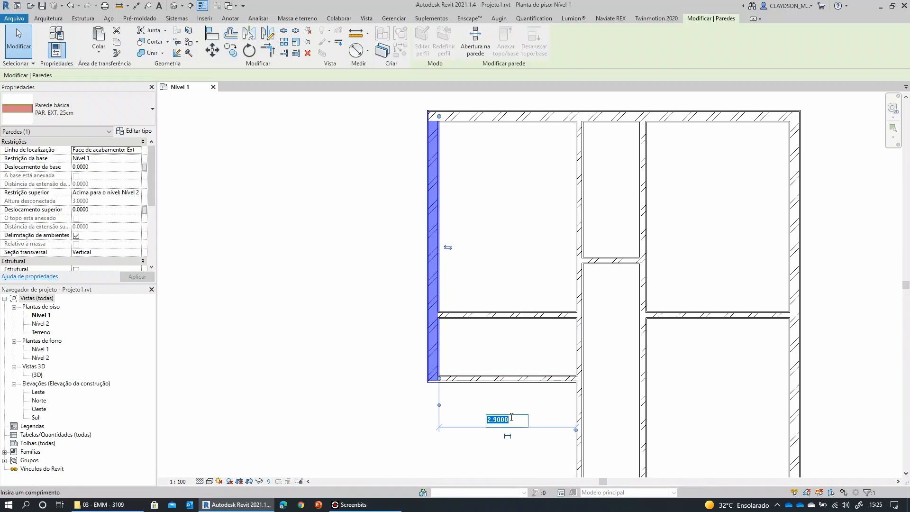
pyautogui.press('Return')
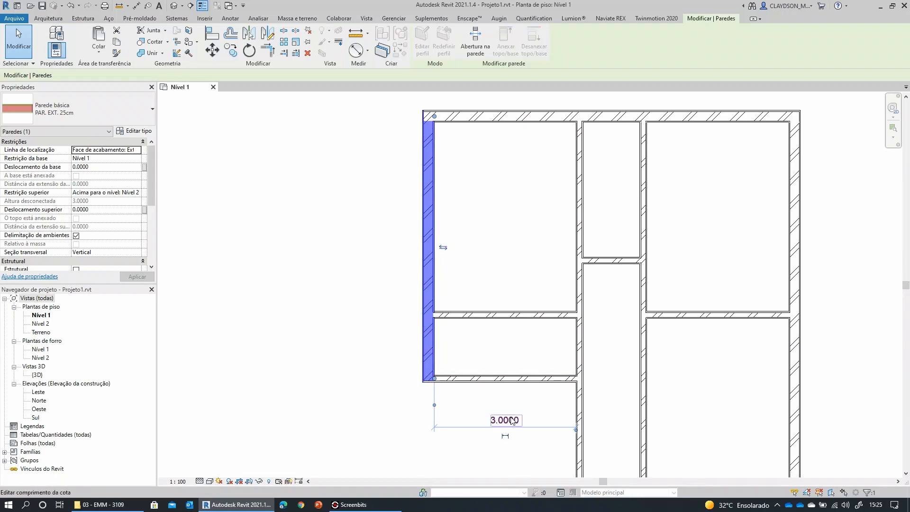
pyautogui.scroll(2, 506, 447)
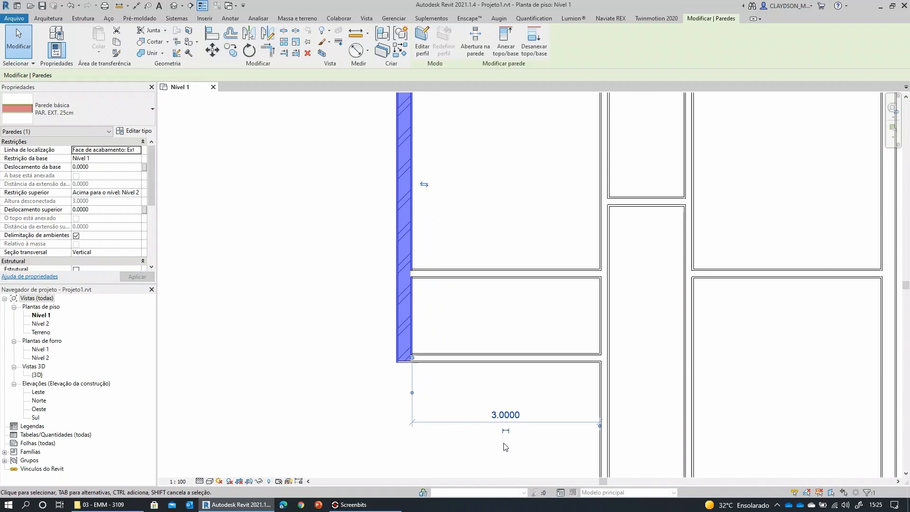
pyautogui.click(510, 418)
pyautogui.click(551, 440)
pyautogui.click(553, 437)
# Set the distance from the vertical interior wall east of the central rooms to the east exterior wall to 2.9
pyautogui.moveTo(536, 410); pyautogui.dragTo(454, 491, button='middle')
pyautogui.moveTo(595, 359); pyautogui.dragTo(519, 416, button='middle')
pyautogui.click(503, 346)
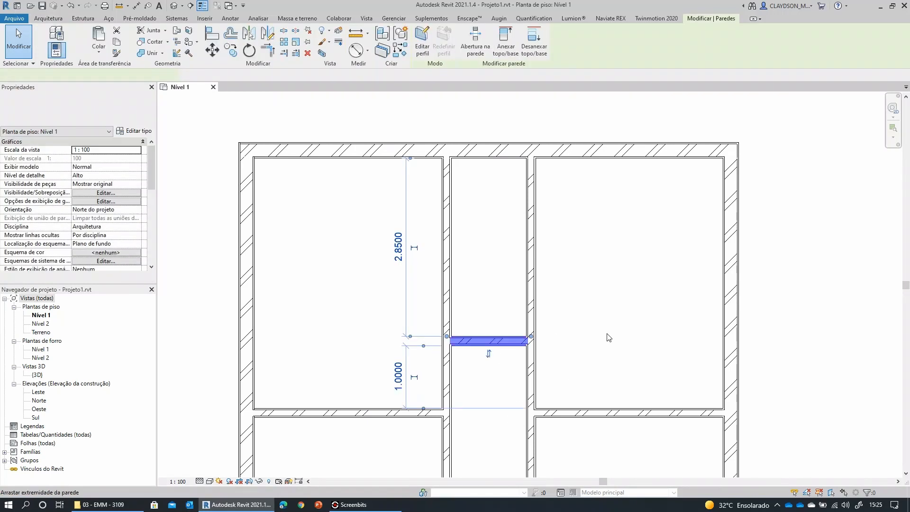
pyautogui.click(531, 275)
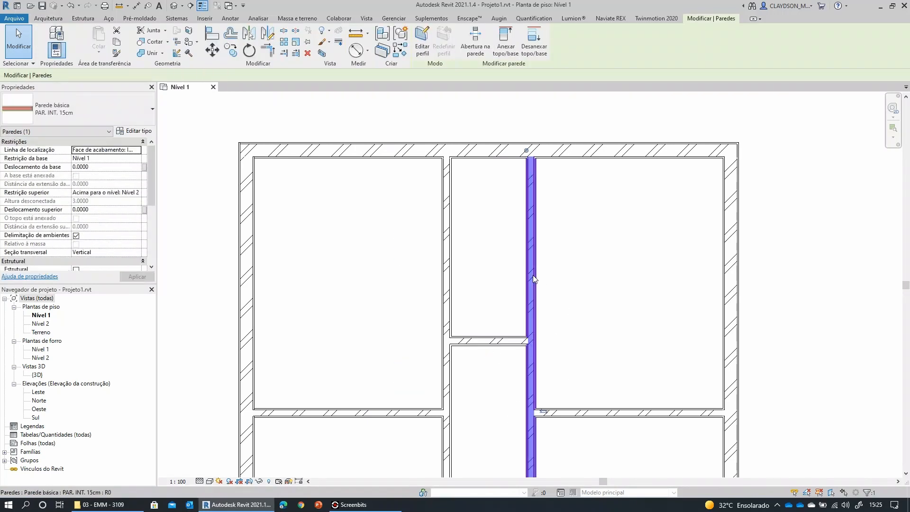
pyautogui.moveTo(532, 275); pyautogui.dragTo(583, 286, button='middle')
pyautogui.scroll(-2, 583, 286)
pyautogui.moveTo(613, 394); pyautogui.dragTo(594, 273, button='middle')
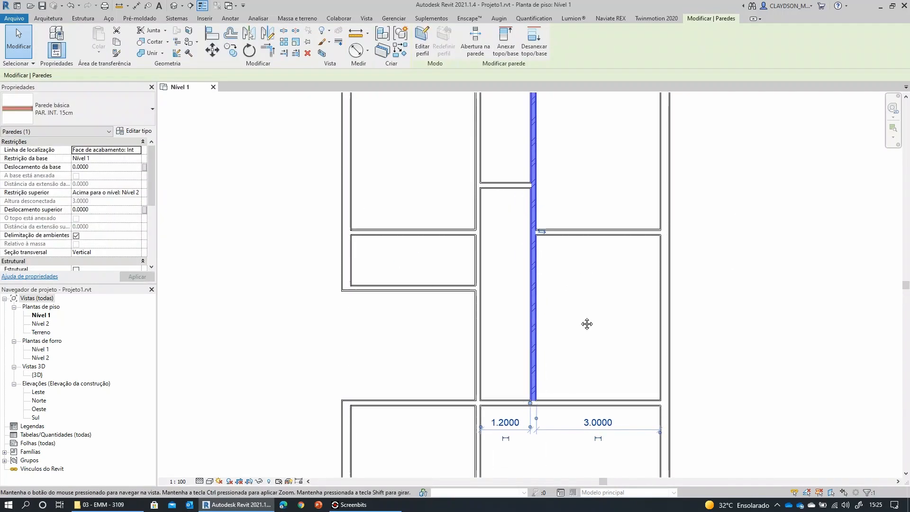
pyautogui.scroll(-2, 583, 325)
pyautogui.moveTo(575, 332); pyautogui.dragTo(561, 343, button='middle')
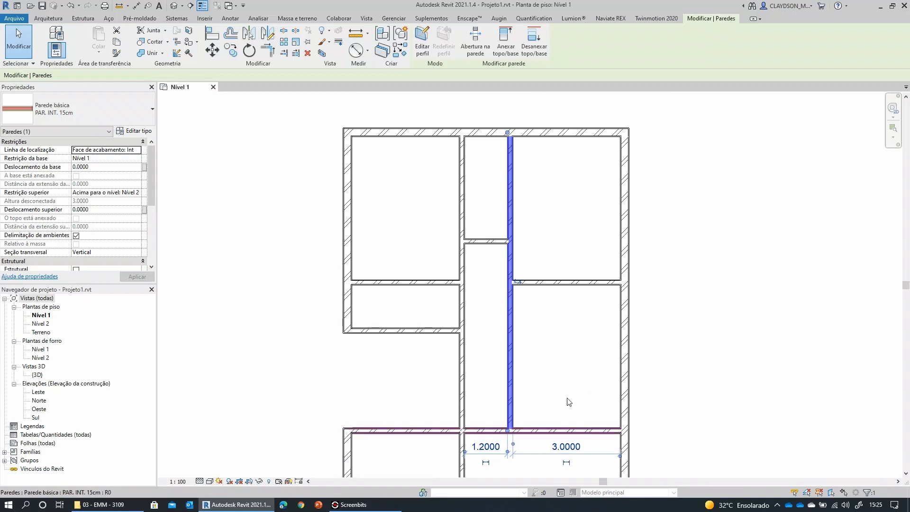
pyautogui.click(566, 447)
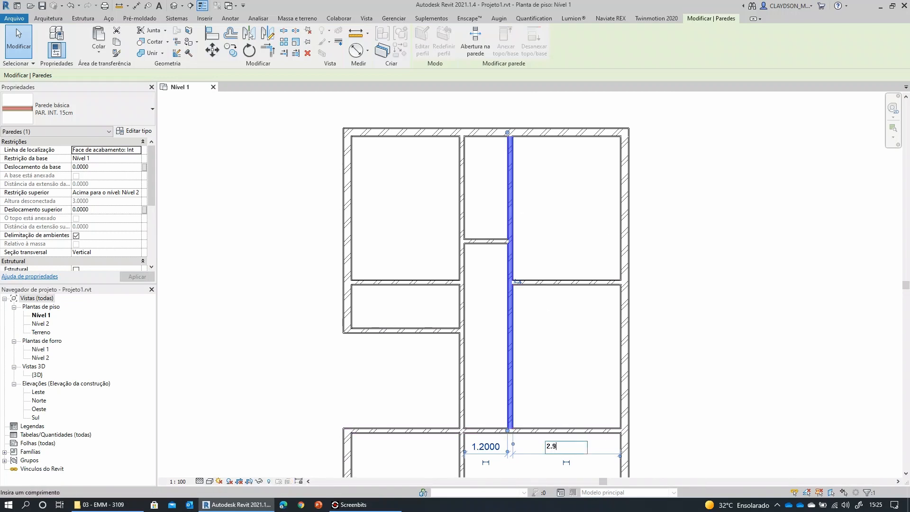
pyautogui.write('2.9')
pyautogui.press('Return')
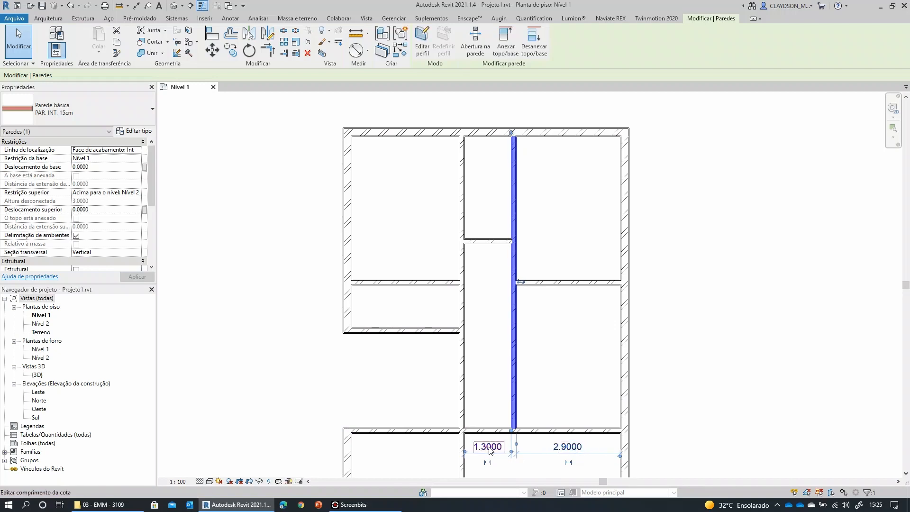
# Set the eastern vertical interior wall's distance to the east exterior wall back to 3
pyautogui.click(569, 447)
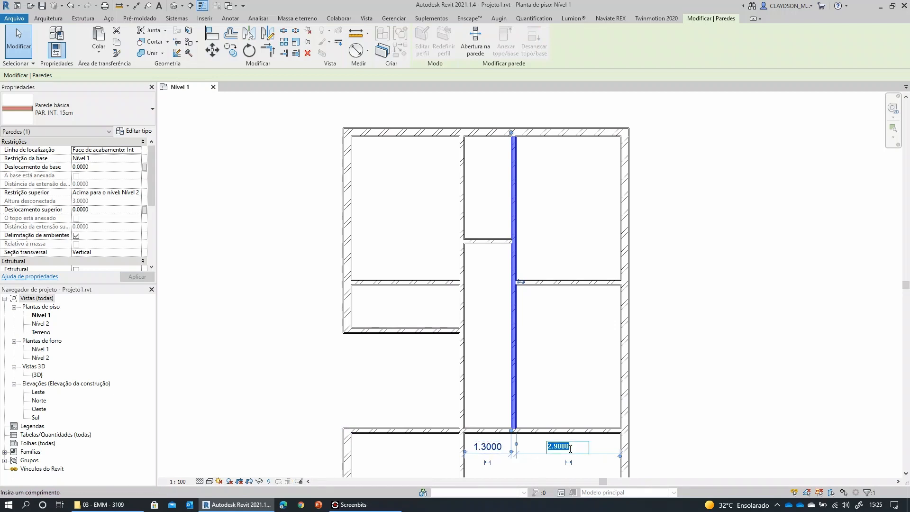
pyautogui.write('3')
pyautogui.press('Return')
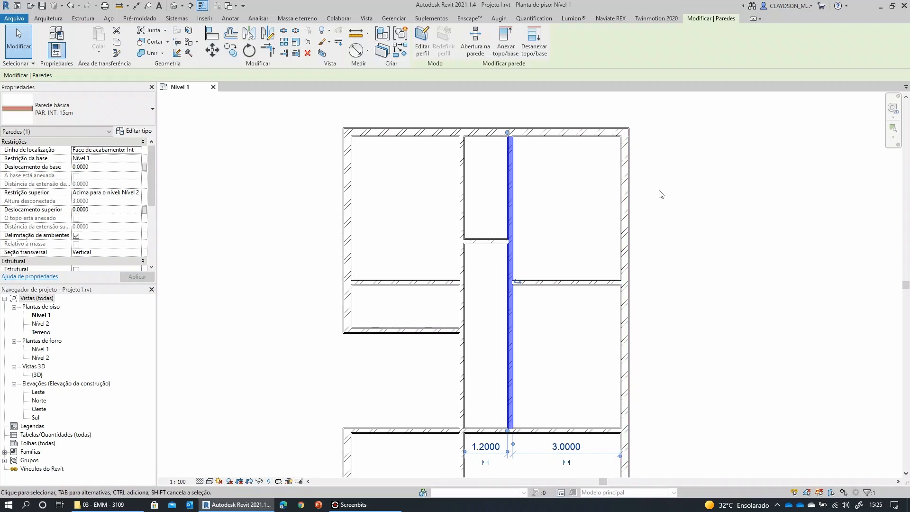
# Move the east exterior wall by setting its temporary dimension to the nearest vertical interior wall to 2.9
pyautogui.click(629, 213)
pyautogui.scroll(-2, 561, 274)
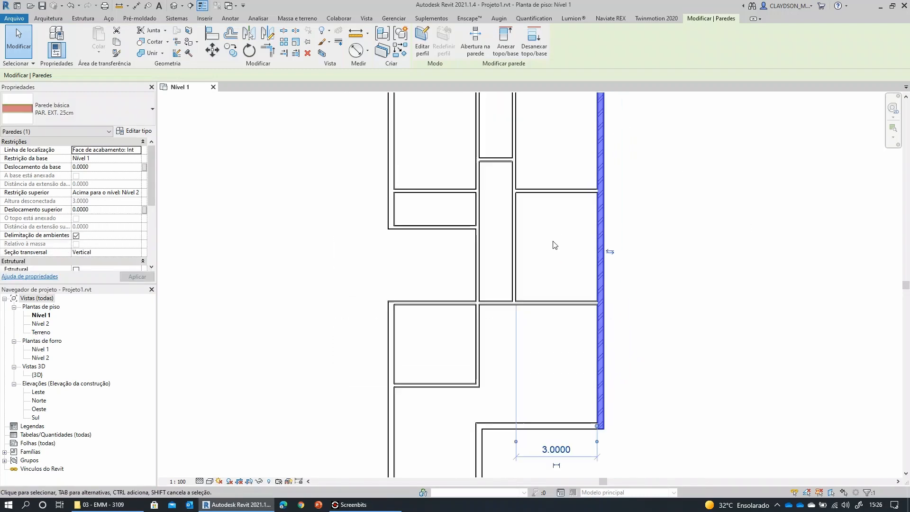
pyautogui.scroll(-2, 578, 290)
pyautogui.scroll(1, 590, 287)
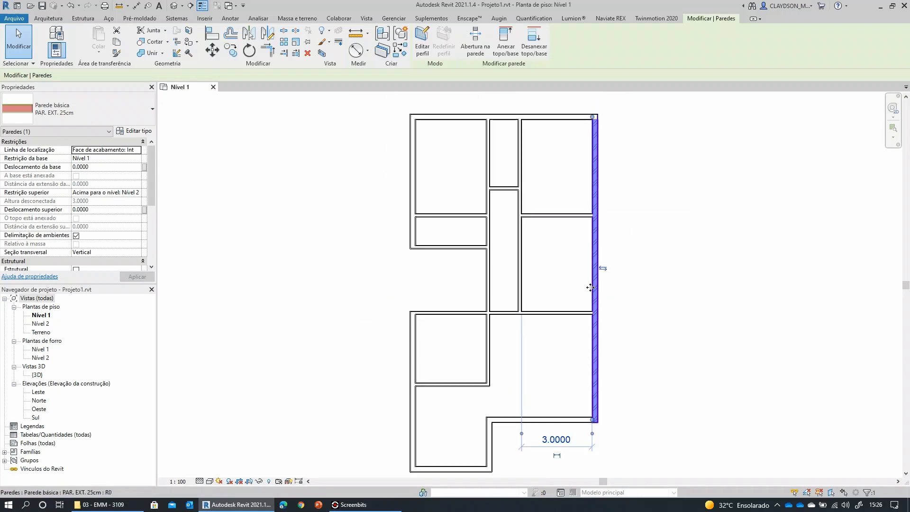
pyautogui.click(557, 440)
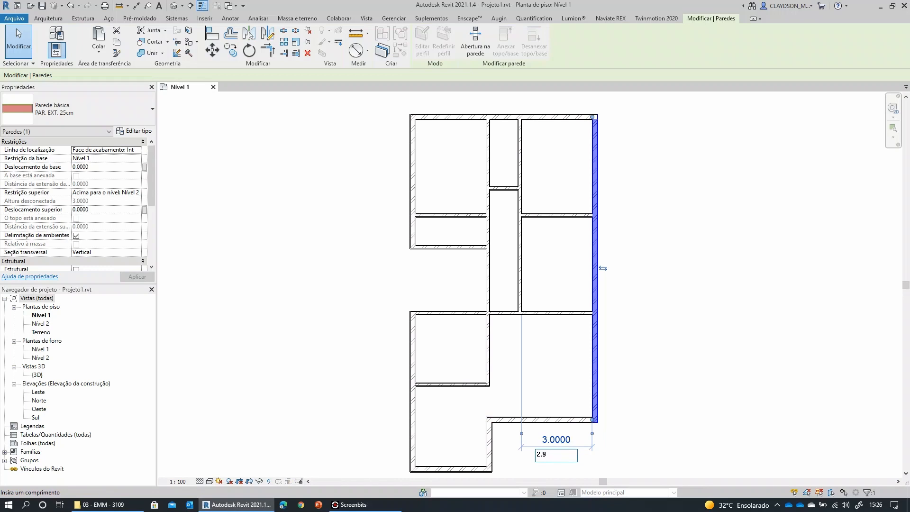
pyautogui.press('Return')
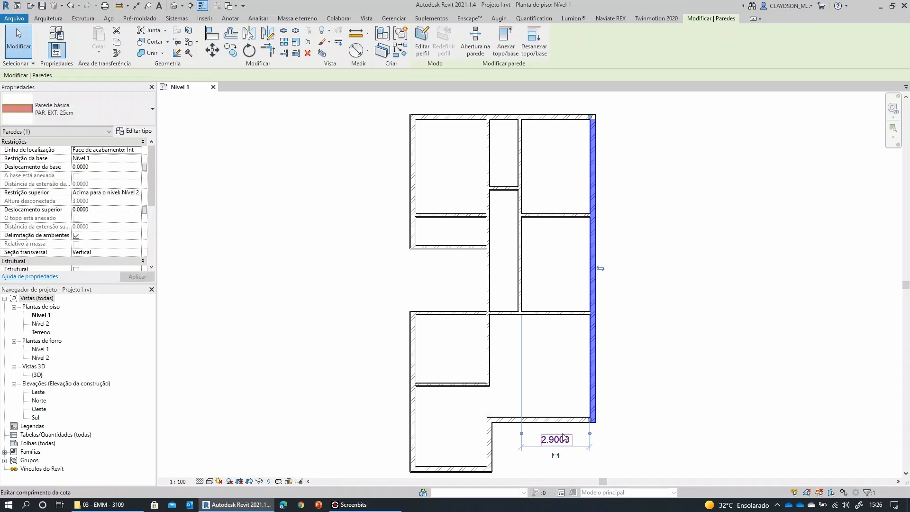
# Set the east exterior wall's temporary dimension to the interior wall back to 3
pyautogui.click(558, 439)
pyautogui.write('3')
pyautogui.press('Return')
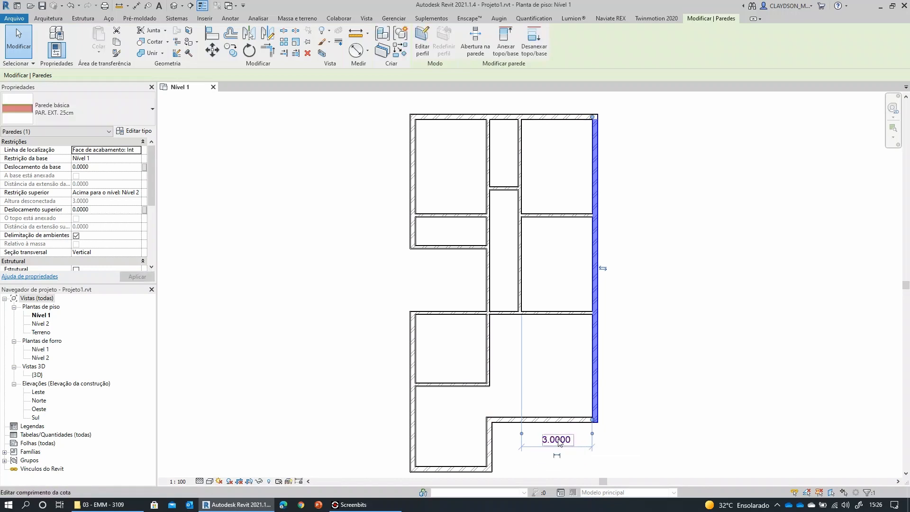
# Examine the temporary dimensions of the eastern vertical interior wall, the east exterior wall and the horizontal wall between the east rooms
pyautogui.click(559, 388)
pyautogui.scroll(4, 548, 274)
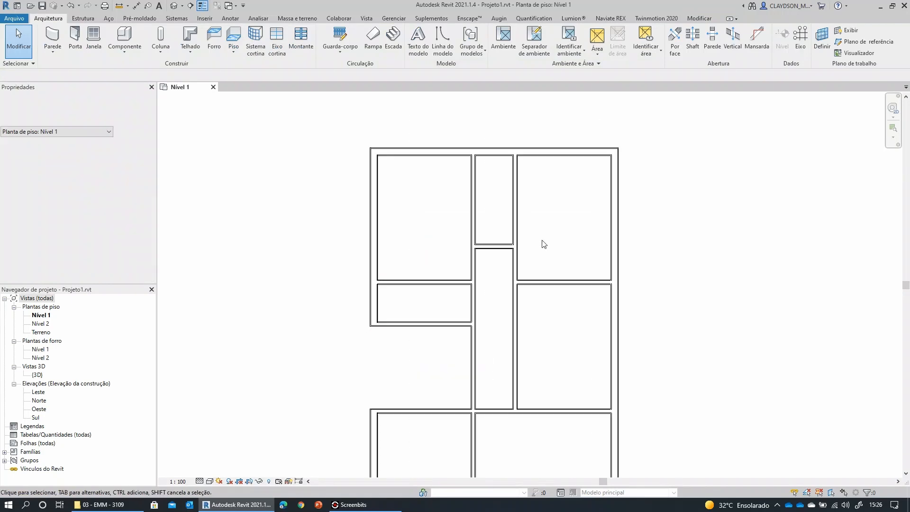
pyautogui.click(511, 211)
pyautogui.moveTo(577, 375); pyautogui.dragTo(555, 327, button='middle')
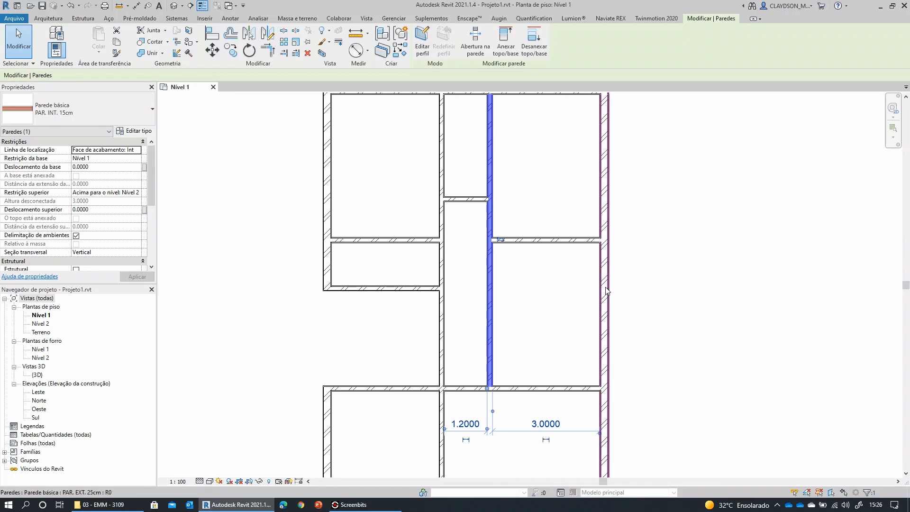
pyautogui.moveTo(589, 292); pyautogui.dragTo(582, 309, button='middle')
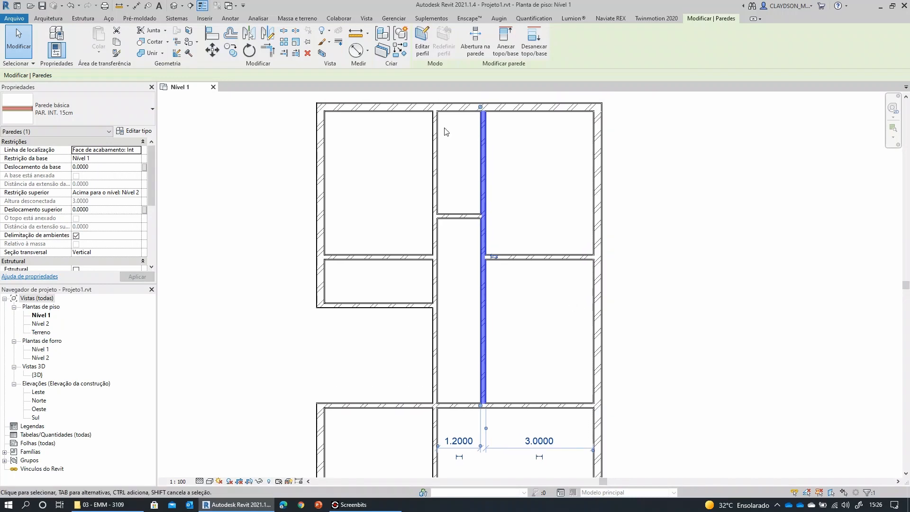
pyautogui.click(539, 355)
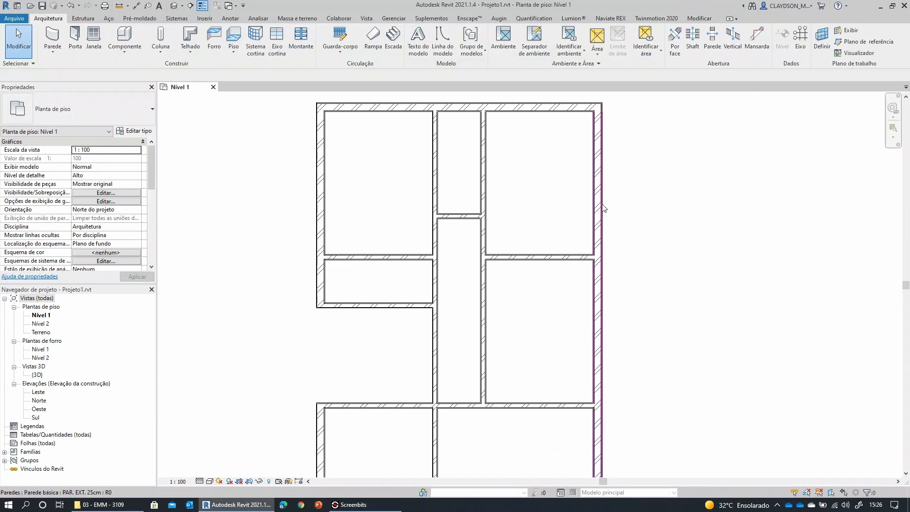
pyautogui.click(601, 208)
pyautogui.click(551, 348)
pyautogui.click(563, 258)
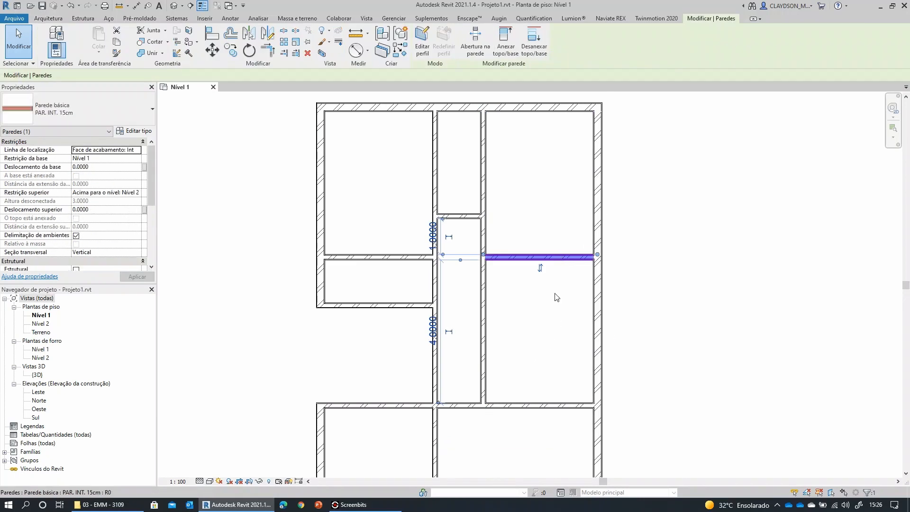
pyautogui.click(550, 320)
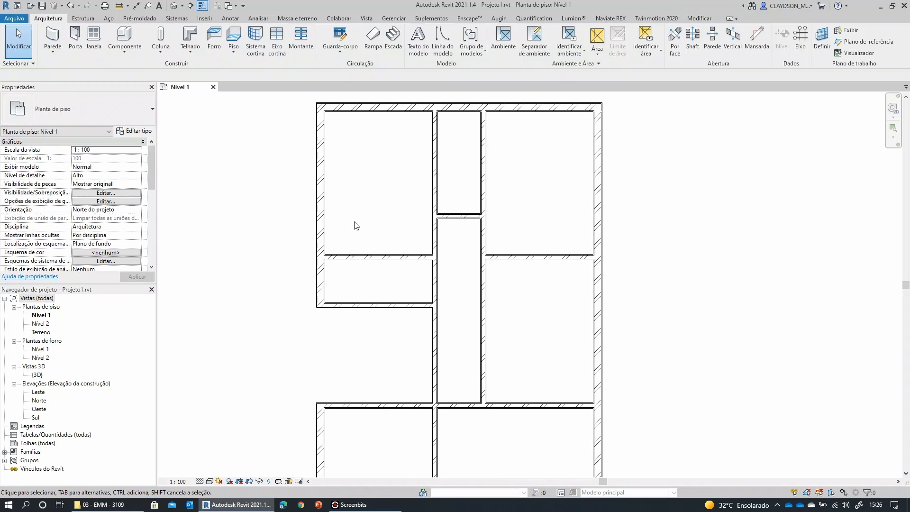
# For the horizontal wall between the east rooms, move the upper temporary dimension's witness line to the north exterior wall's inner face
pyautogui.click(528, 257)
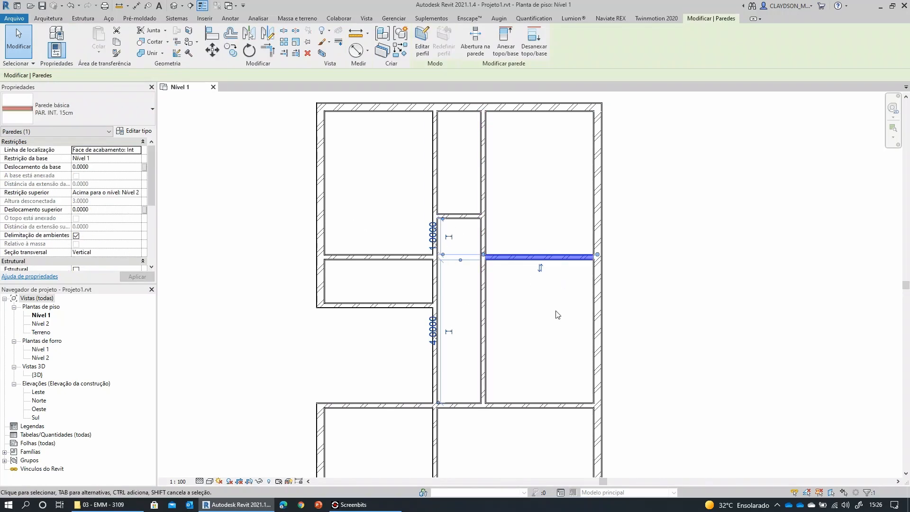
pyautogui.scroll(2, 558, 315)
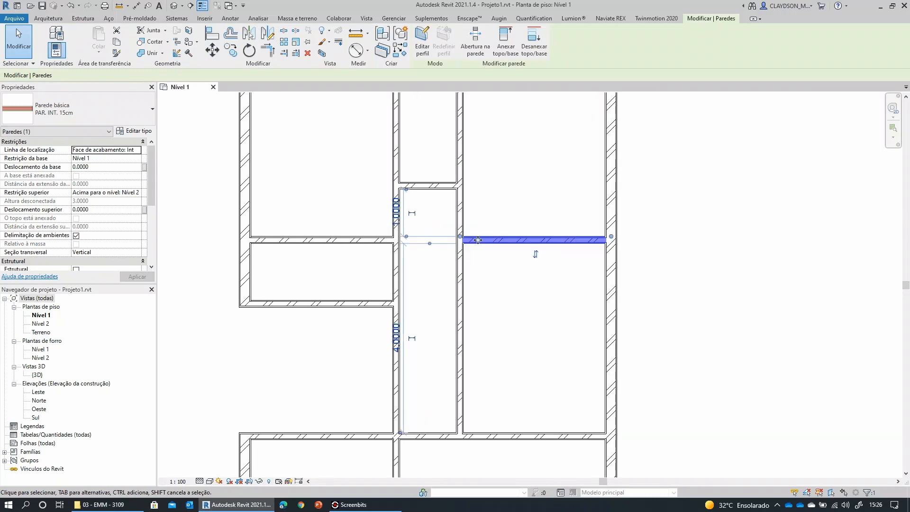
pyautogui.scroll(-3, 428, 228)
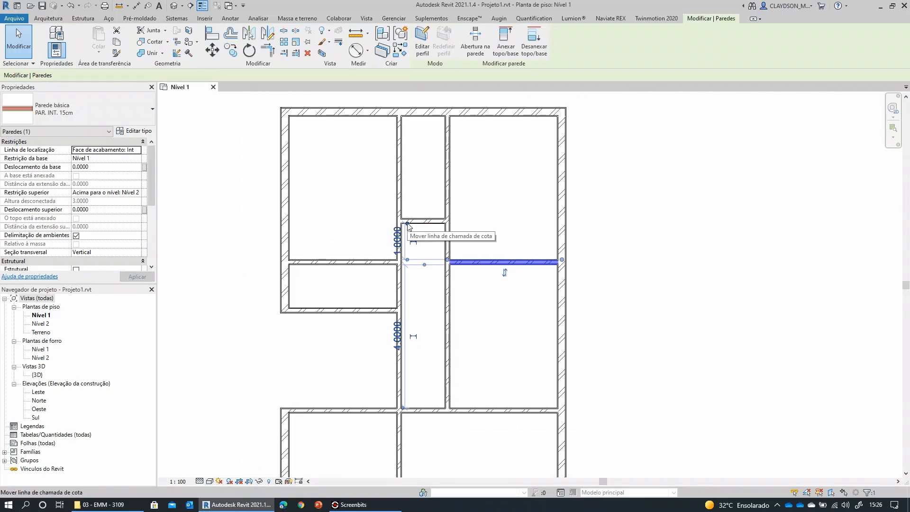
pyautogui.click(541, 122)
pyautogui.moveTo(408, 260); pyautogui.dragTo(467, 262)
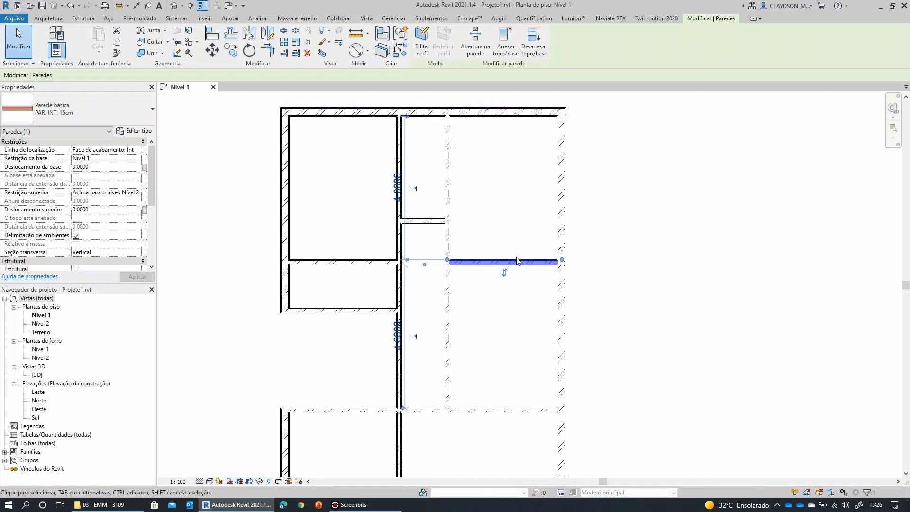
# Set the distance from the horizontal wall between the east rooms to the north exterior wall to 3.5
pyautogui.click(397, 187)
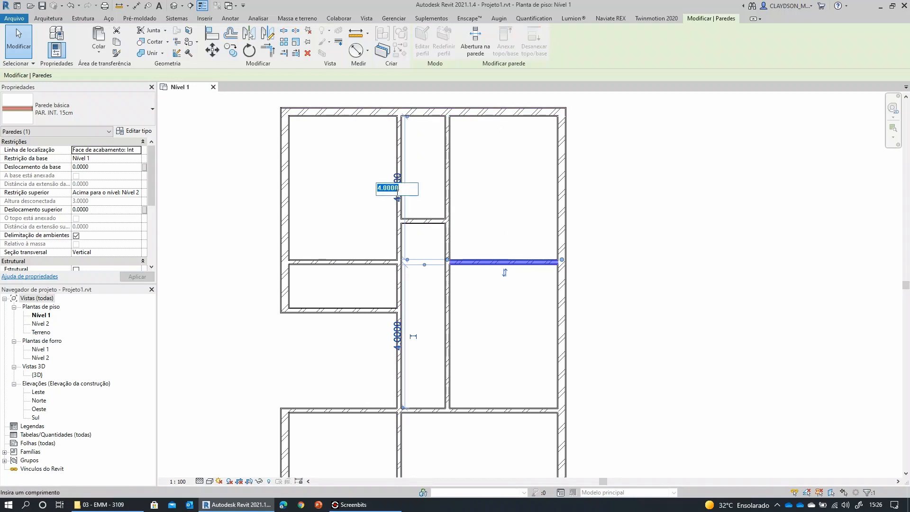
pyautogui.write('3.5')
pyautogui.press('Return')
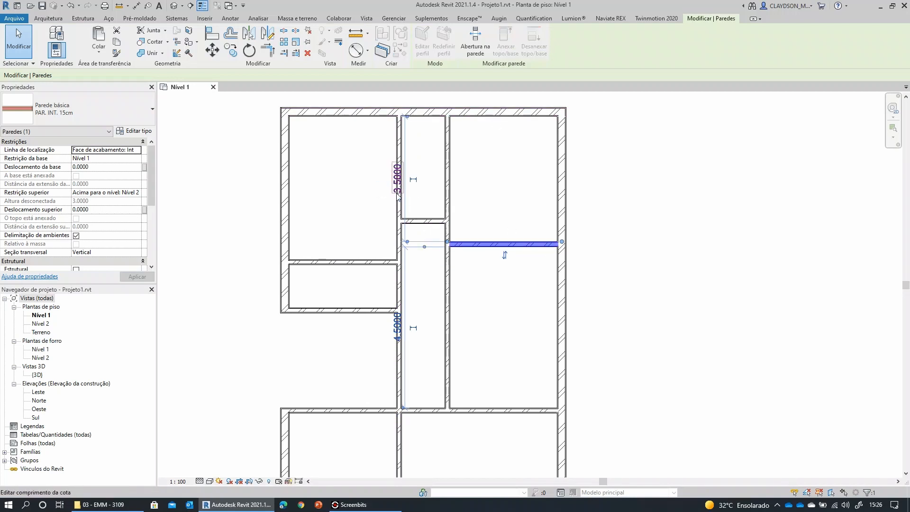
# Set the distance from the east rooms' dividing wall to the north exterior wall back to 4 and deselect it
pyautogui.click(394, 182)
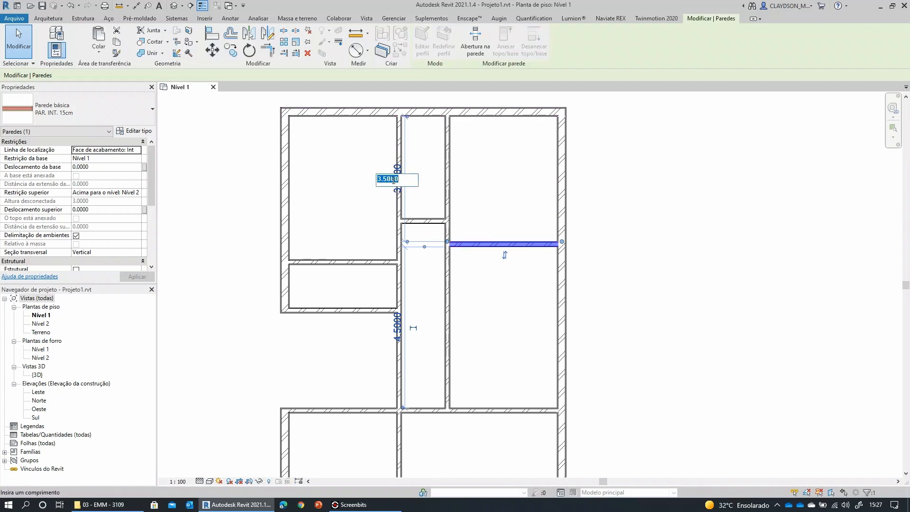
pyautogui.write('4')
pyautogui.press('Return')
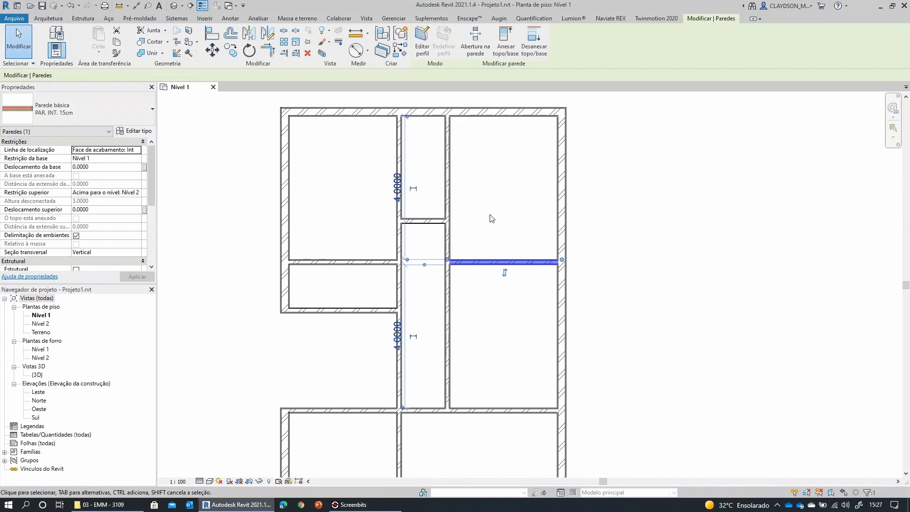
pyautogui.press('Escape')
# Examine the temporary dimension references of the east rooms' dividing wall and of the short horizontal wall between the central rooms
pyautogui.click(497, 262)
pyautogui.scroll(3, 522, 277)
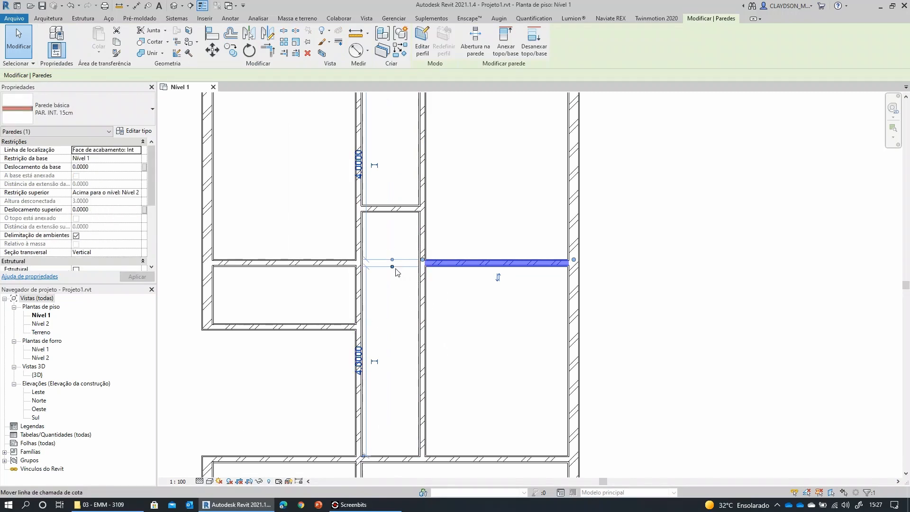
pyautogui.moveTo(505, 200); pyautogui.dragTo(533, 245, button='middle')
pyautogui.press('Escape')
pyautogui.click(407, 251)
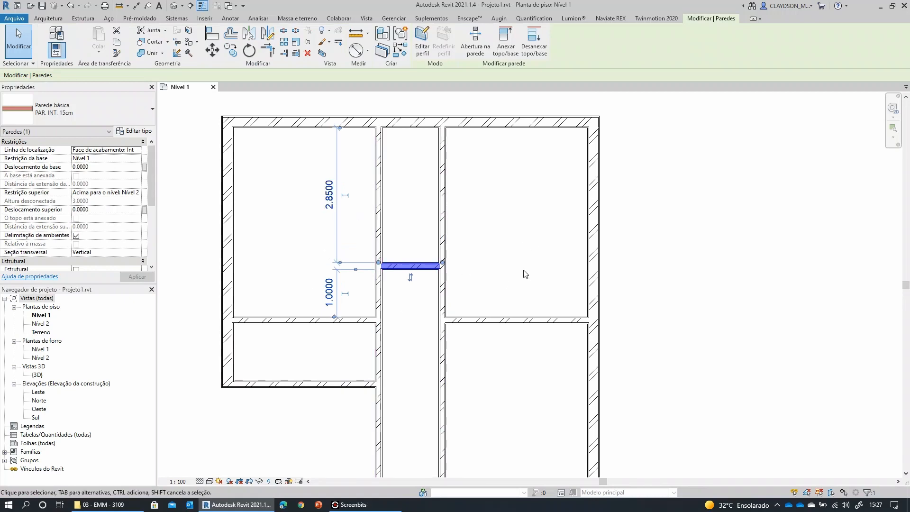
pyautogui.scroll(2, 525, 274)
pyautogui.moveTo(559, 271); pyautogui.dragTo(608, 303, button='middle')
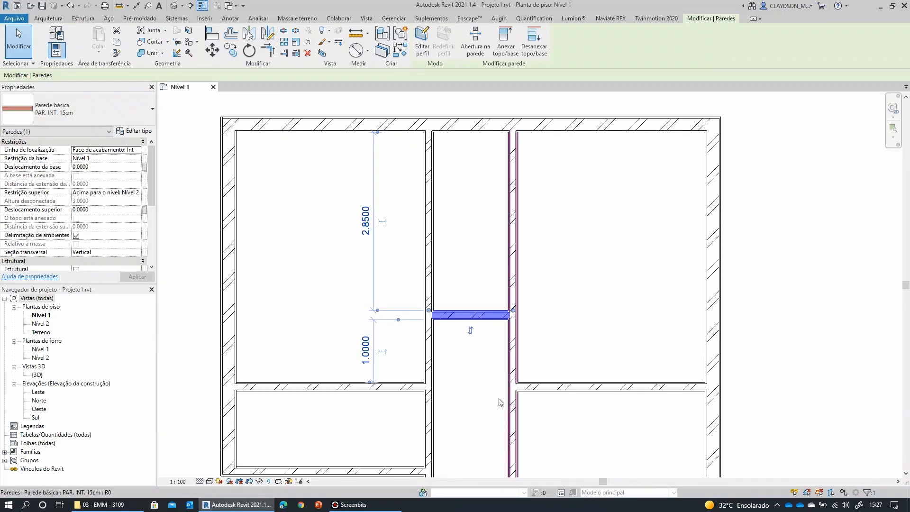
pyautogui.scroll(3, 493, 358)
pyautogui.scroll(-3, 480, 356)
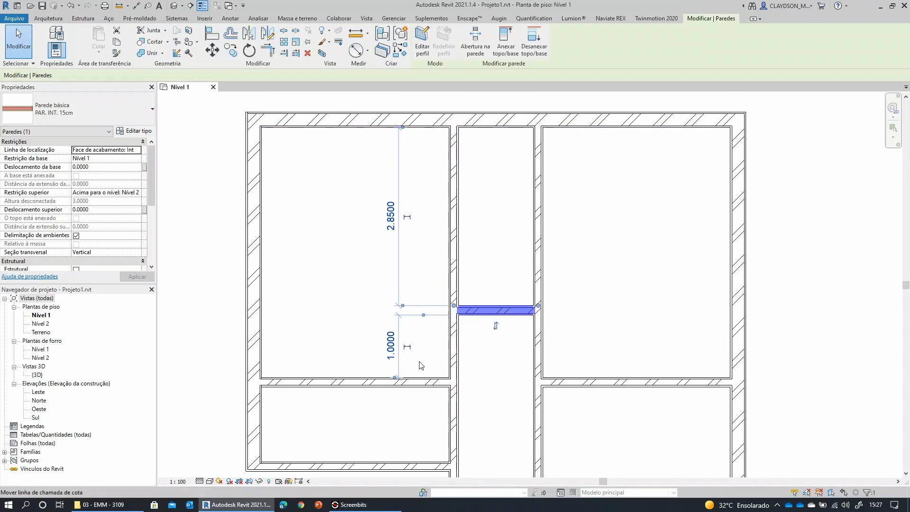
pyautogui.moveTo(411, 417); pyautogui.dragTo(441, 313, button='middle')
# Examine the temporary dimensions of the two horizontal walls bounding the small west room
pyautogui.click(370, 277)
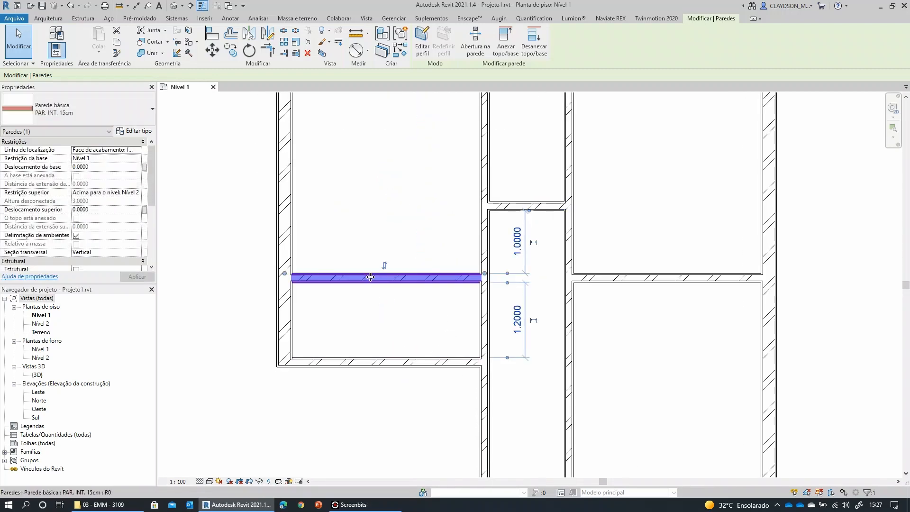
pyautogui.scroll(-1, 421, 323)
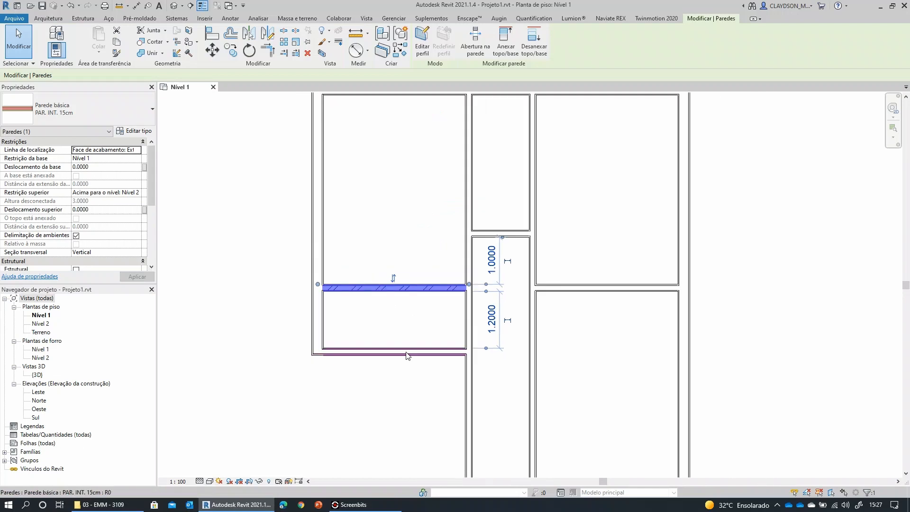
pyautogui.click(393, 361)
pyautogui.scroll(-1, 394, 368)
pyautogui.scroll(1, 392, 370)
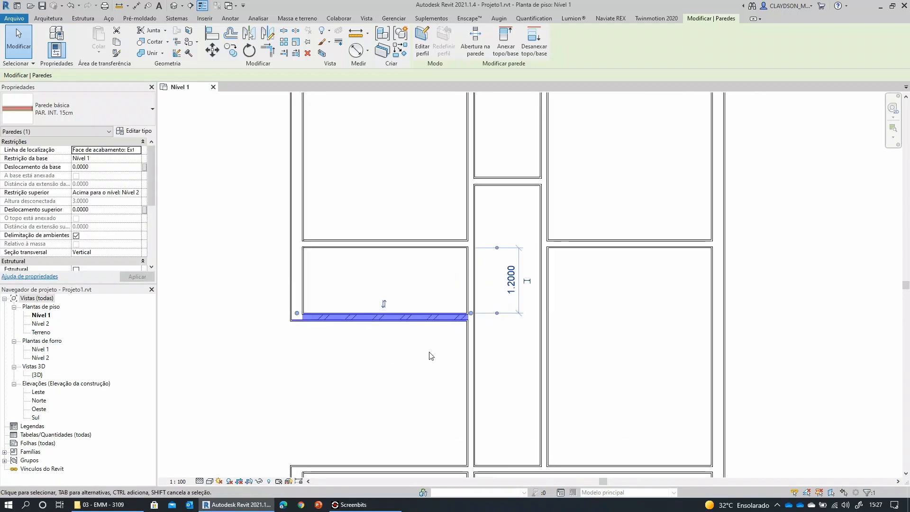
# Move the witness line of the small west room's north wall to the north exterior wall, and reselect the wall to check its dimension
pyautogui.click(408, 239)
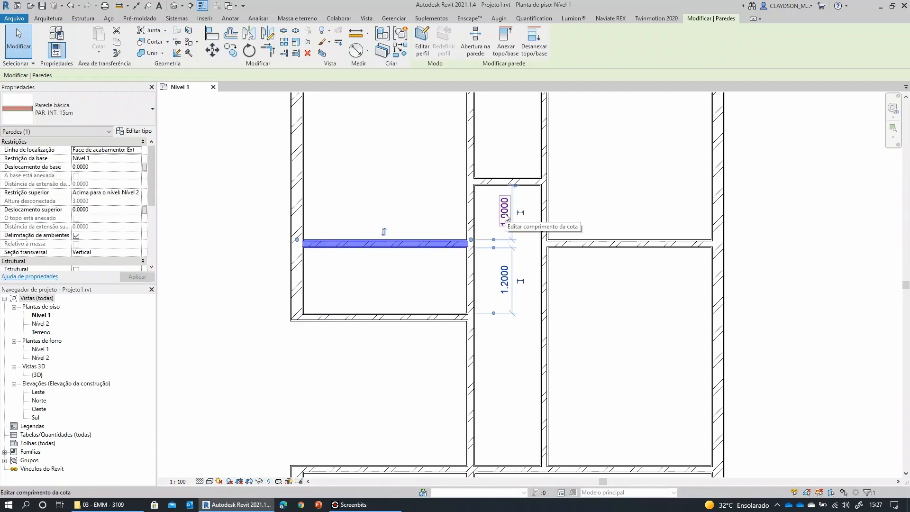
pyautogui.moveTo(517, 193); pyautogui.dragTo(539, 277, button='middle')
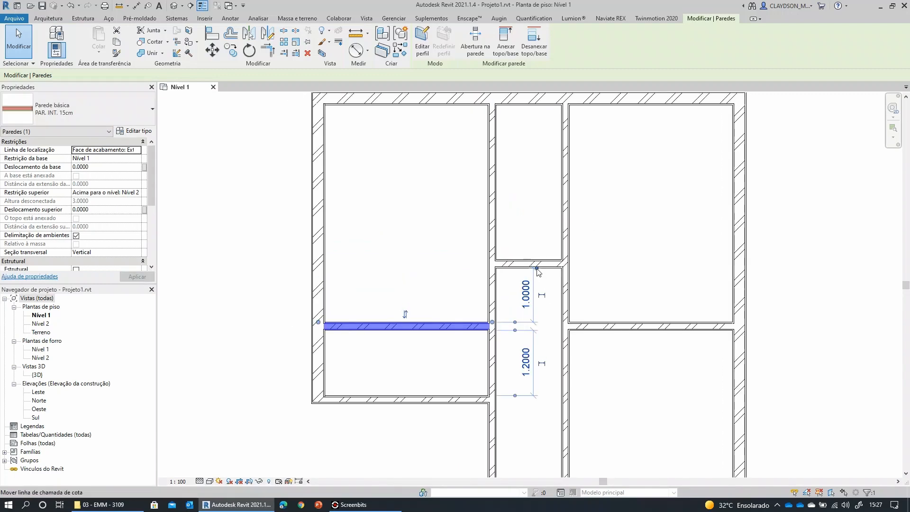
pyautogui.moveTo(535, 267); pyautogui.dragTo(406, 114)
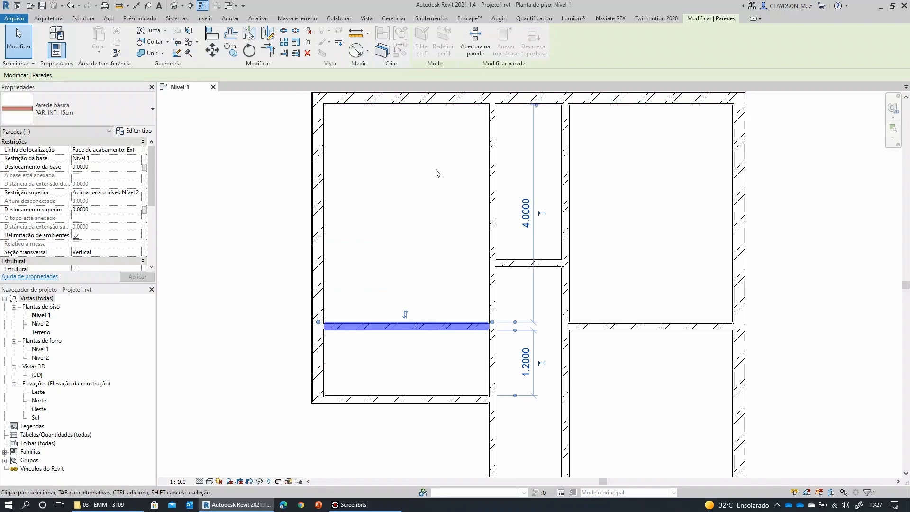
pyautogui.click(622, 393)
pyautogui.click(403, 326)
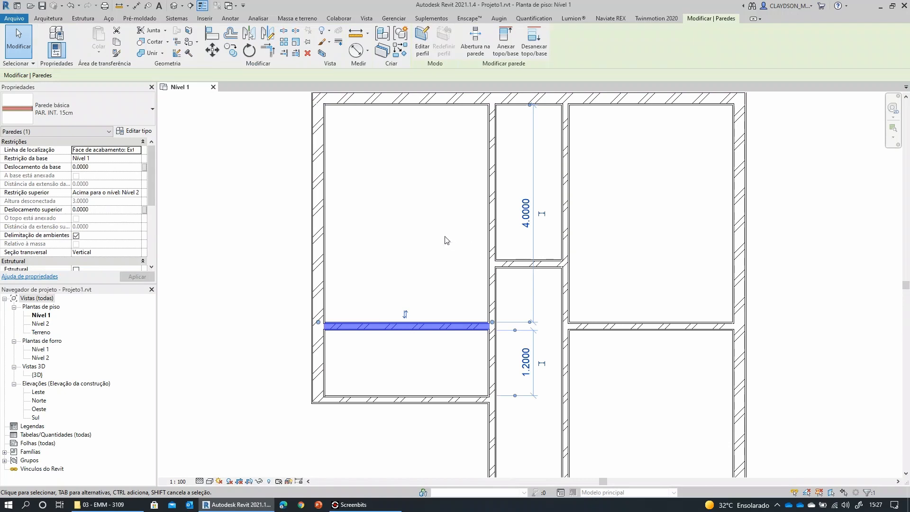
pyautogui.click(448, 259)
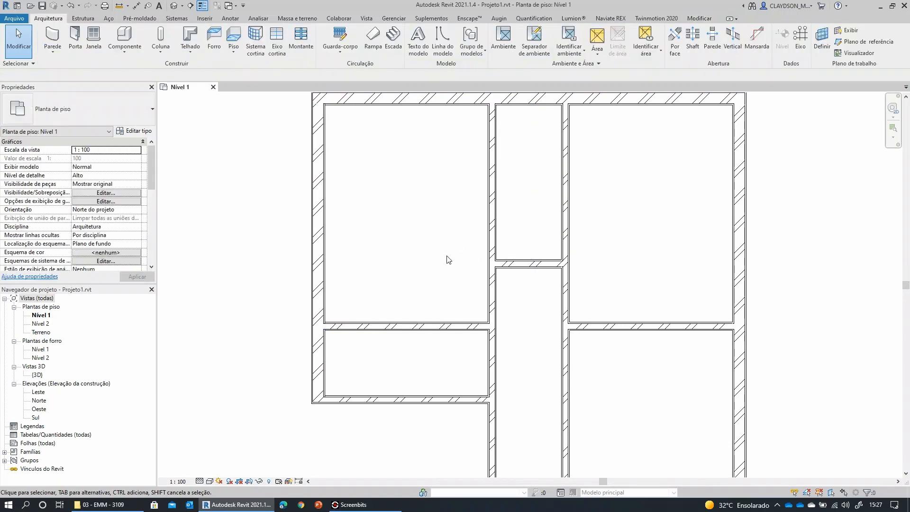
# Select the northwest room's west exterior wall and flip its orientation back and forth twice, ending on its original side
pyautogui.scroll(-2, 441, 329)
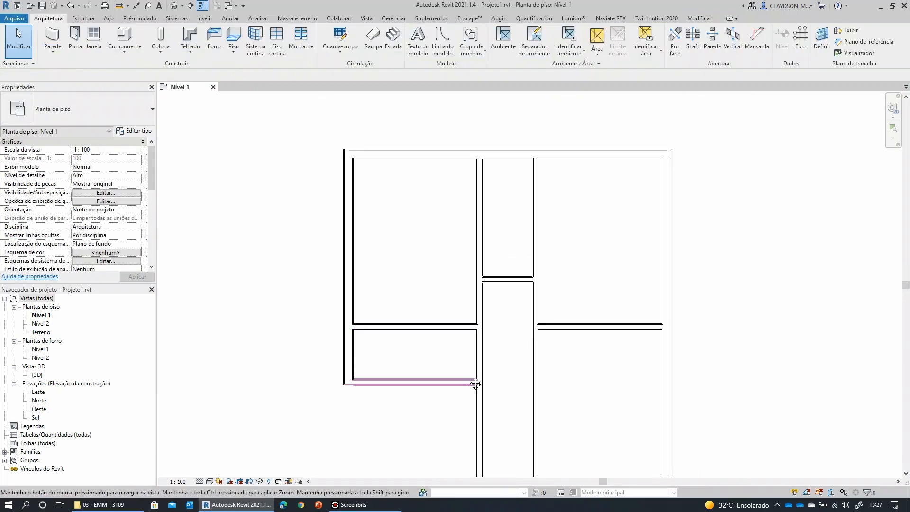
pyautogui.moveTo(475, 381); pyautogui.dragTo(438, 259, button='middle')
pyautogui.scroll(-1, 430, 286)
pyautogui.moveTo(515, 406)
pyautogui.mouseDown(button='middle')
pyautogui.moveTo(496, 299)
pyautogui.moveTo(520, 390)
pyautogui.mouseUp(button='middle')
pyautogui.scroll(-1, 489, 303)
pyautogui.moveTo(473, 265); pyautogui.dragTo(489, 345, button='middle')
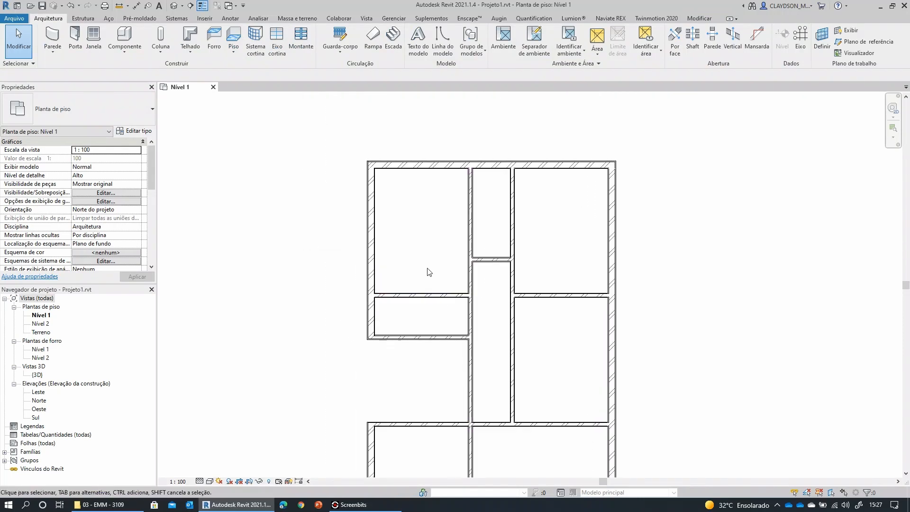
pyautogui.scroll(1, 429, 270)
pyautogui.moveTo(430, 227); pyautogui.dragTo(437, 246, button='middle')
pyautogui.click(347, 227)
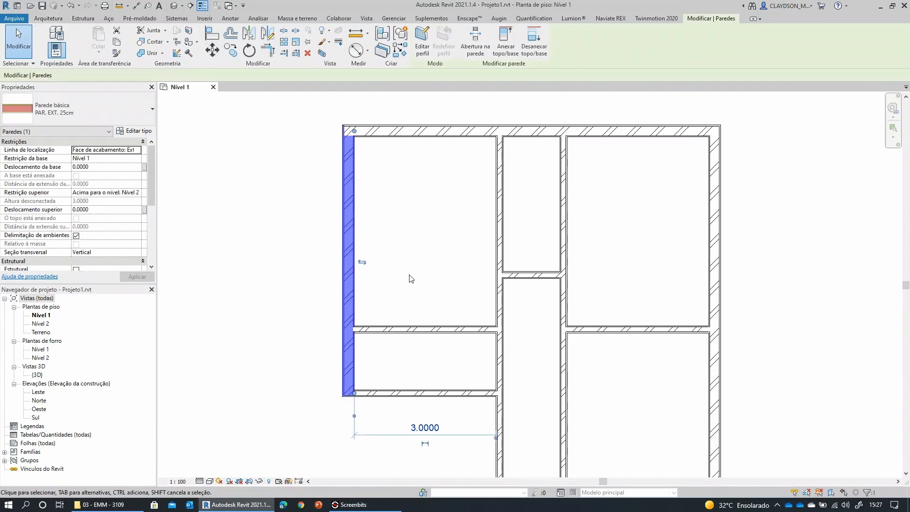
pyautogui.scroll(4, 375, 277)
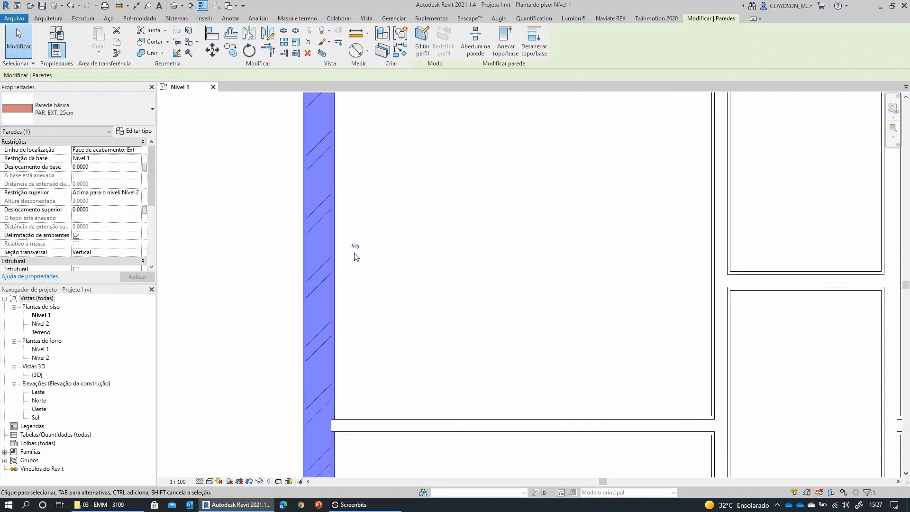
pyautogui.scroll(-3, 363, 253)
pyautogui.scroll(-1, 368, 260)
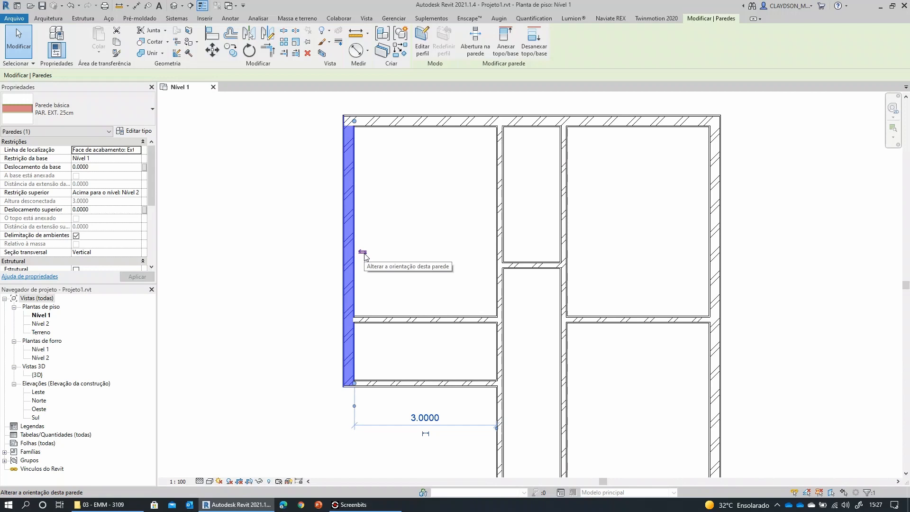
pyautogui.click(363, 253)
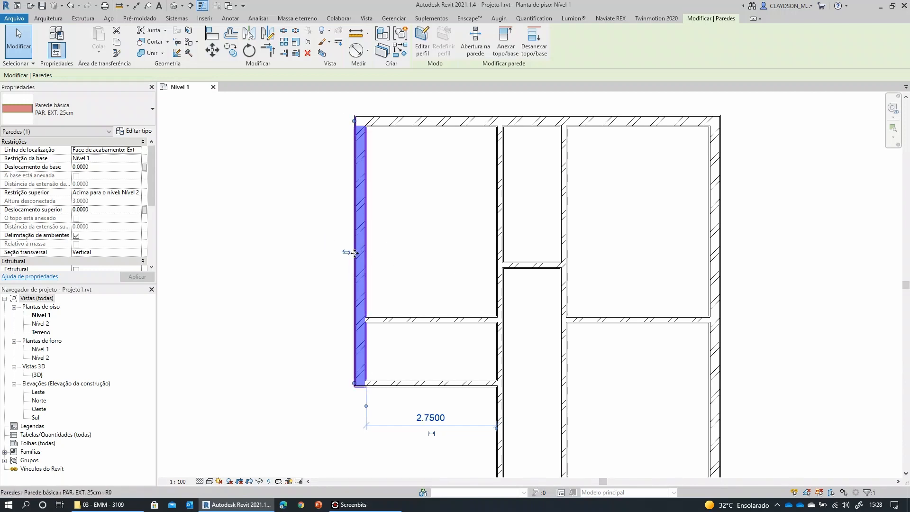
pyautogui.click(346, 253)
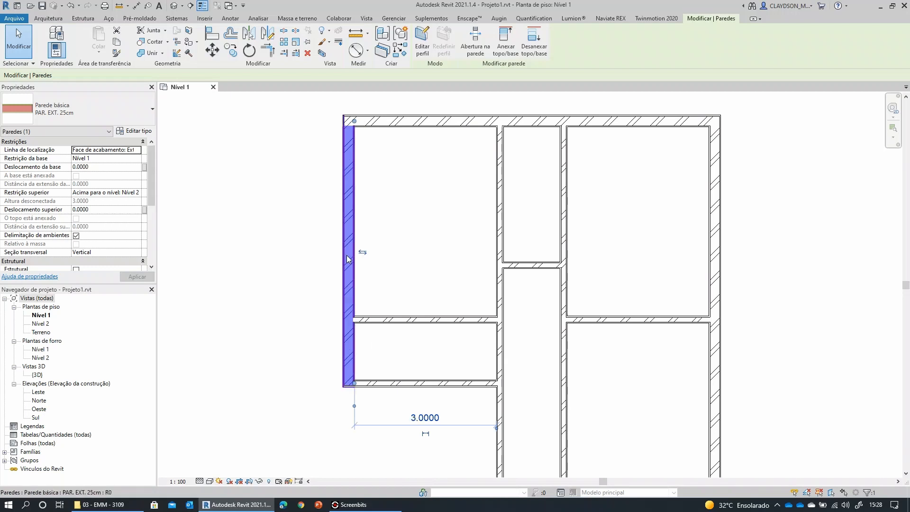
pyautogui.click(363, 254)
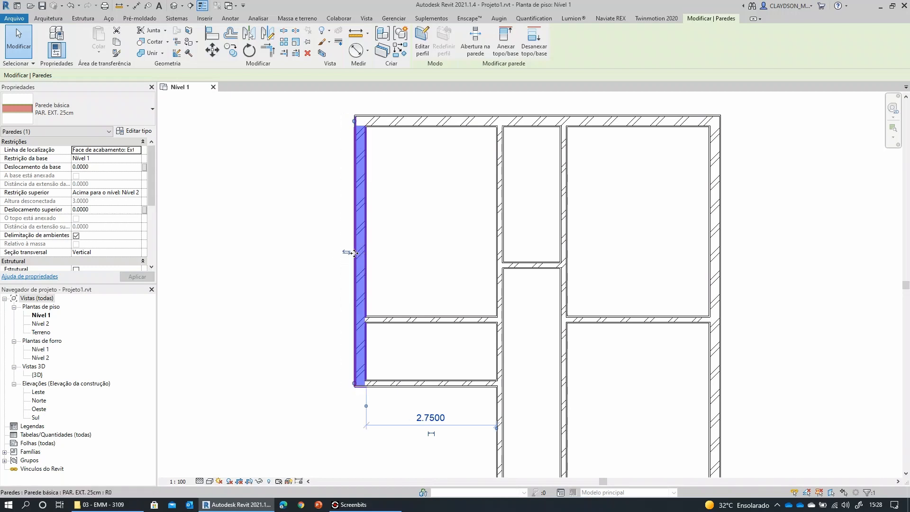
pyautogui.click(346, 251)
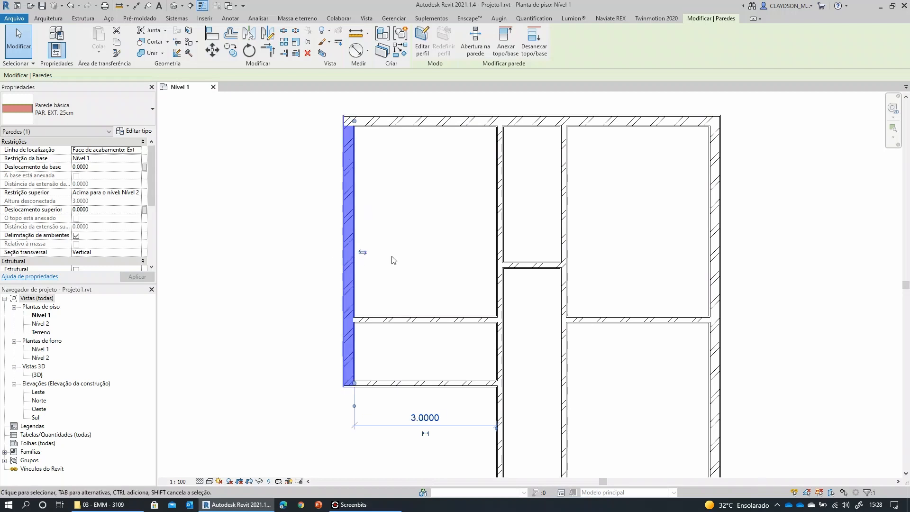
# Examine the temporary dimensions of the northwest room's west exterior wall and of the partition on its east side
pyautogui.click(414, 236)
pyautogui.click(347, 244)
pyautogui.click(428, 242)
pyautogui.click(499, 246)
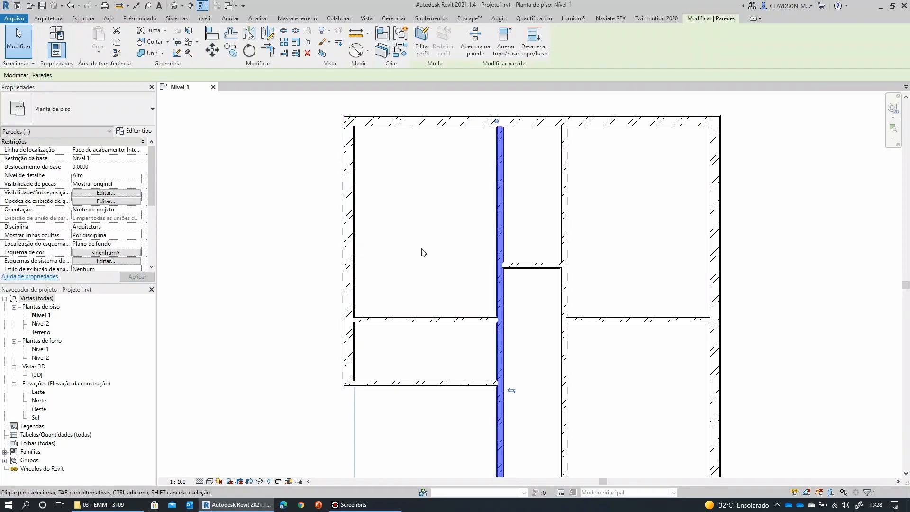
pyautogui.click(423, 252)
pyautogui.moveTo(436, 249); pyautogui.dragTo(417, 232, button='middle')
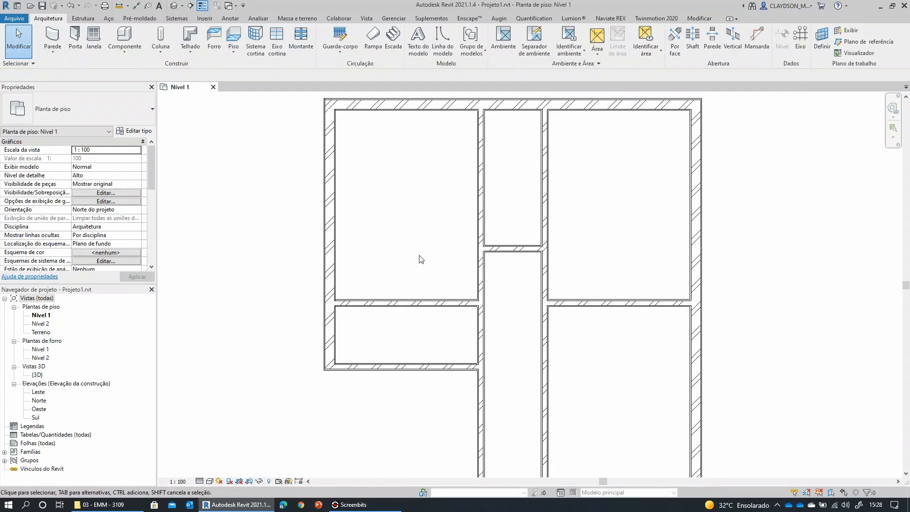
# Flip the northwest room's west exterior wall to its other side, and flip it back to the original side
pyautogui.click(331, 234)
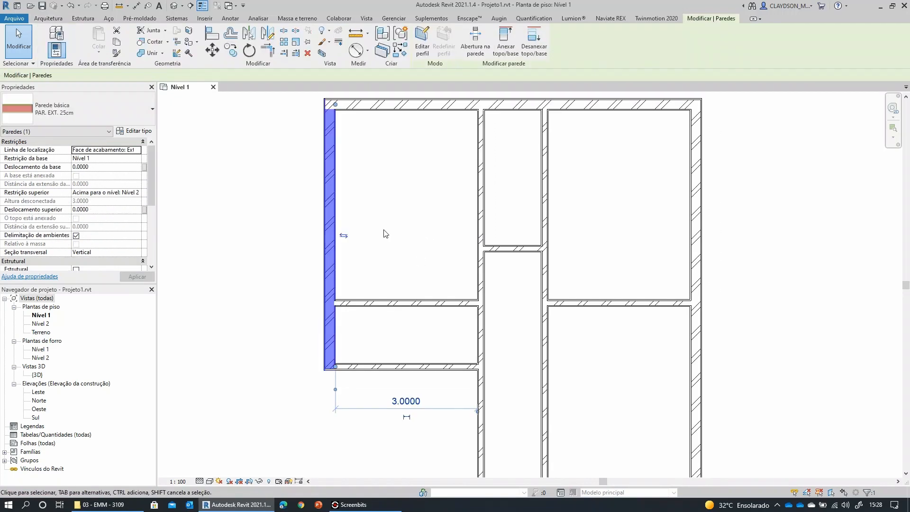
pyautogui.click(251, 318)
pyautogui.scroll(5, 331, 356)
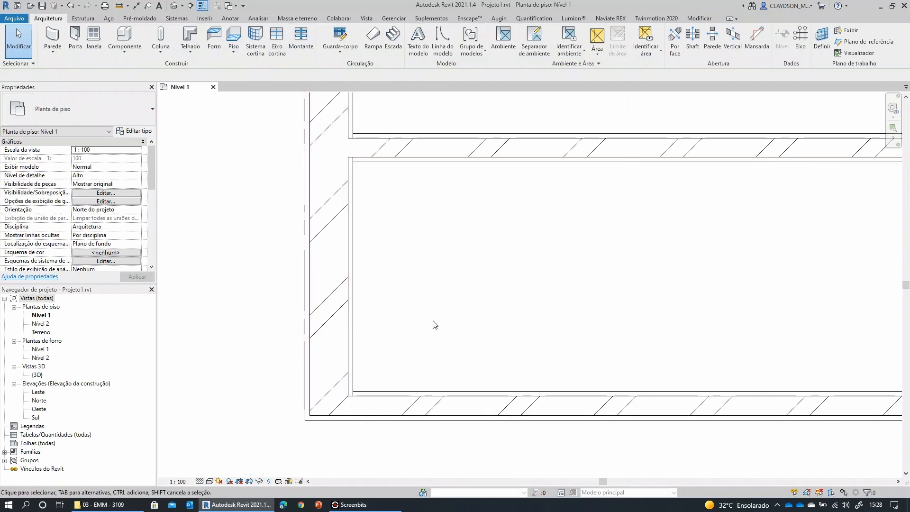
pyautogui.scroll(-3, 432, 322)
pyautogui.click(402, 190)
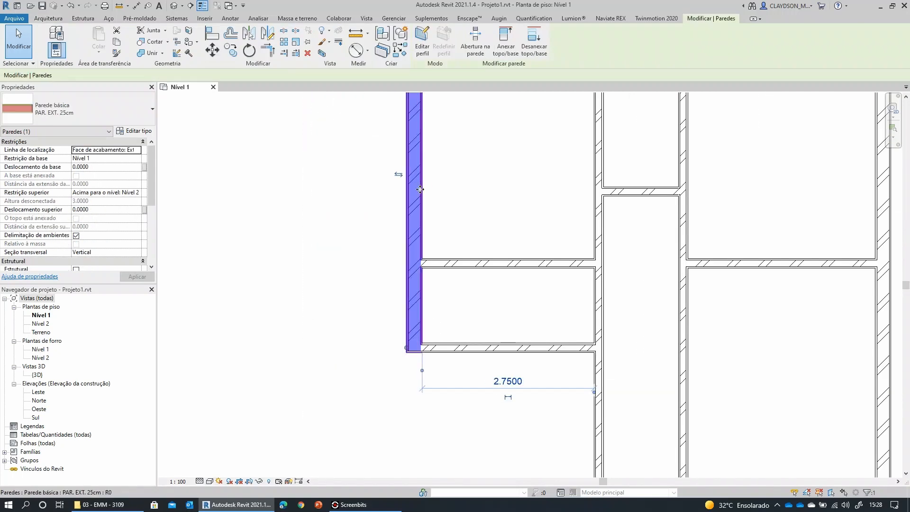
pyautogui.click(441, 213)
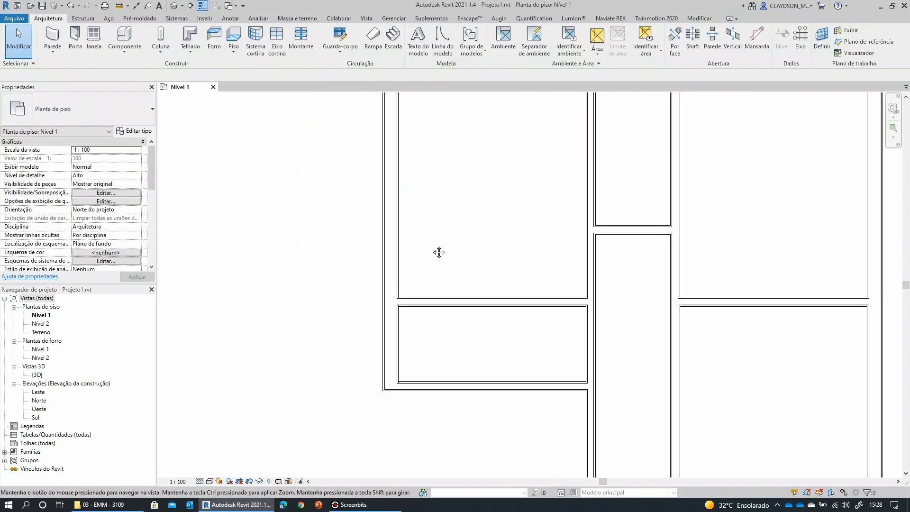
# Examine the north exterior wall's temporary dimension and the wall it is referenced to
pyautogui.scroll(-2, 429, 253)
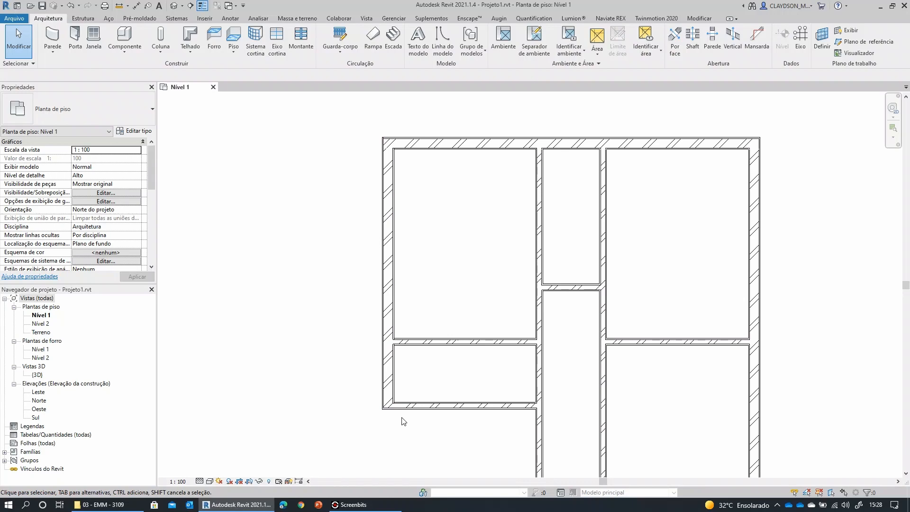
pyautogui.scroll(-3, 487, 233)
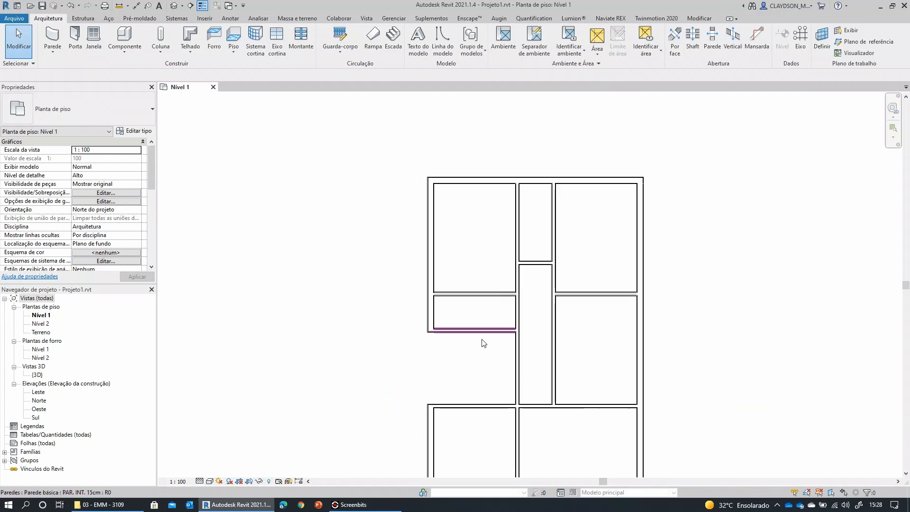
pyautogui.moveTo(484, 343); pyautogui.dragTo(425, 234, button='middle')
pyautogui.moveTo(476, 209); pyautogui.dragTo(477, 287, button='middle')
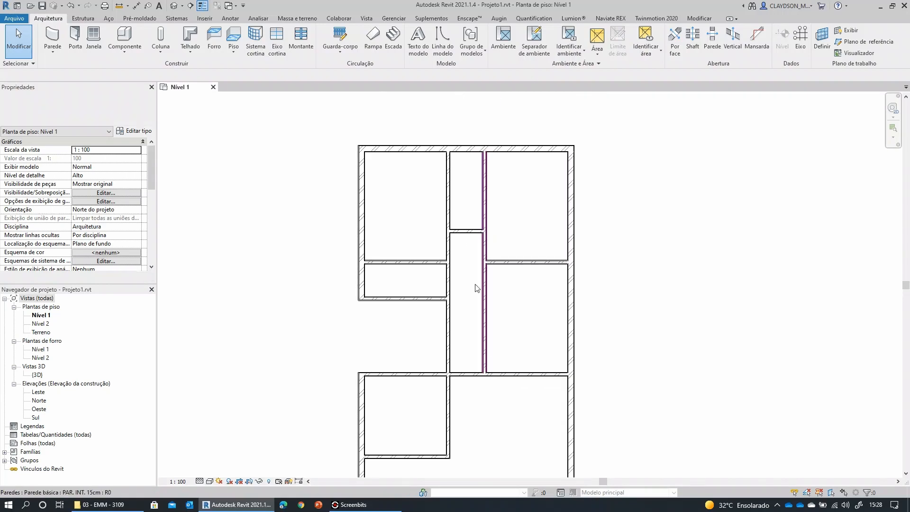
pyautogui.scroll(3, 441, 179)
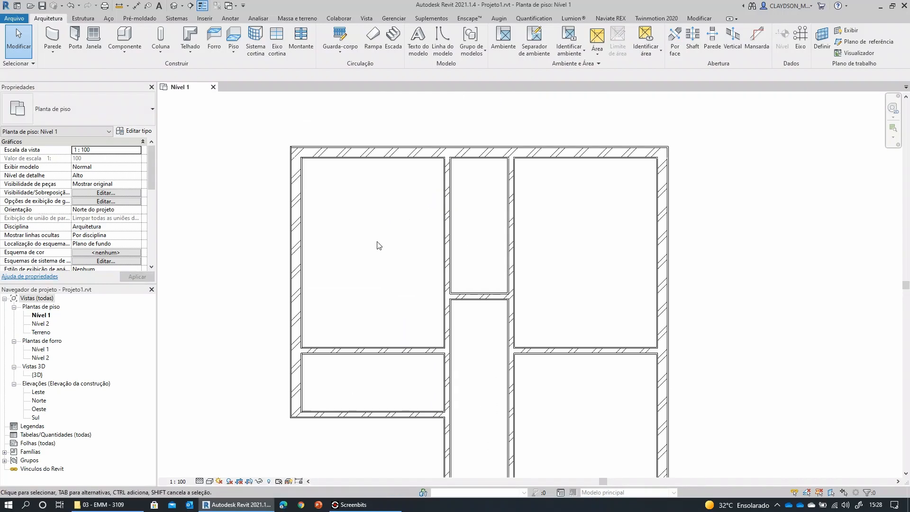
pyautogui.click(377, 157)
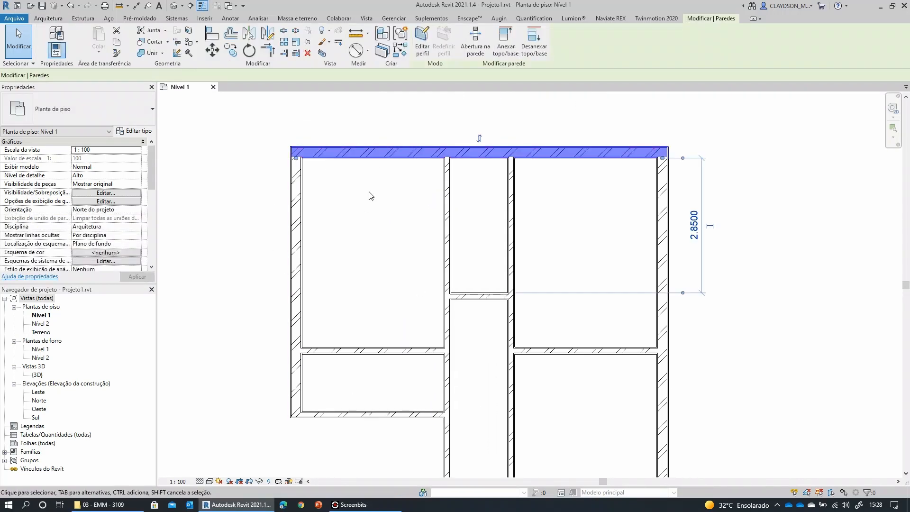
pyautogui.moveTo(371, 196); pyautogui.dragTo(382, 233, button='middle')
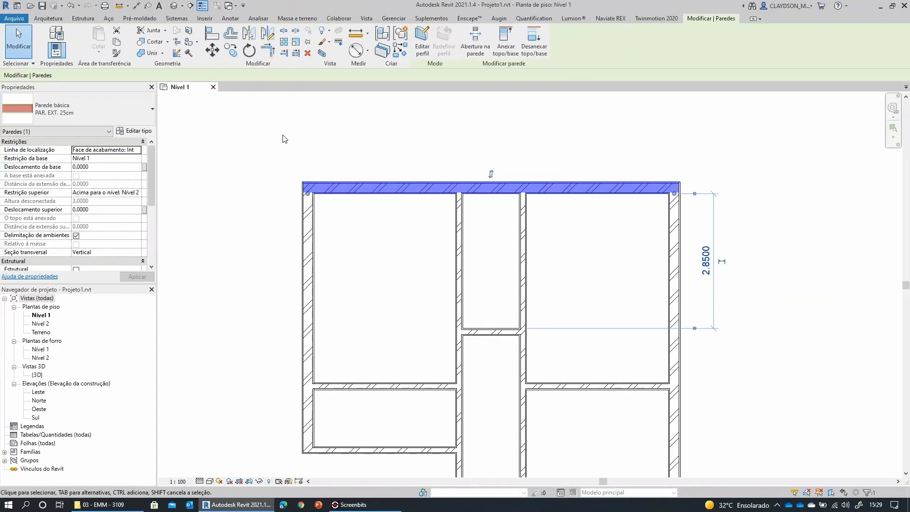
pyautogui.click(365, 292)
pyautogui.moveTo(217, 280); pyautogui.dragTo(221, 209, button='middle')
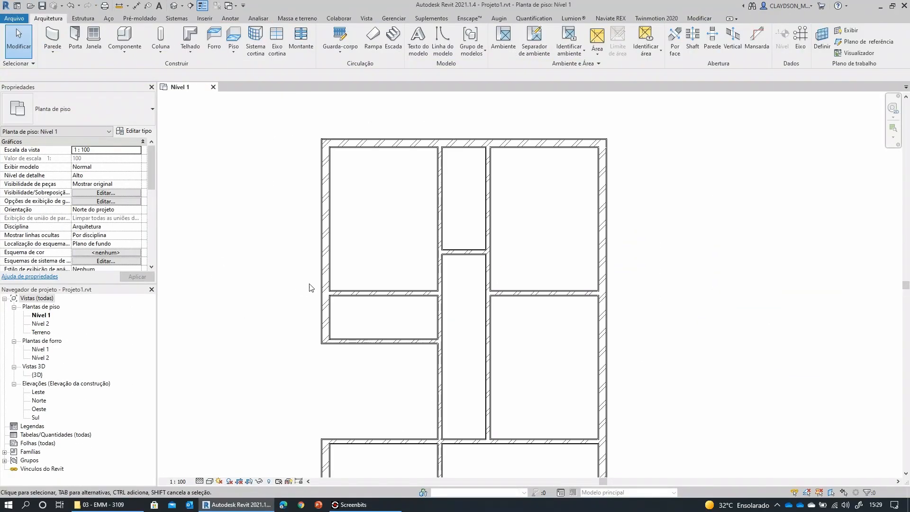
# Move the north exterior wall 1 m outward, straight to the north, with the Move tool
pyautogui.scroll(1, 403, 217)
pyautogui.click(388, 137)
pyautogui.moveTo(368, 154); pyautogui.dragTo(356, 230, button='middle')
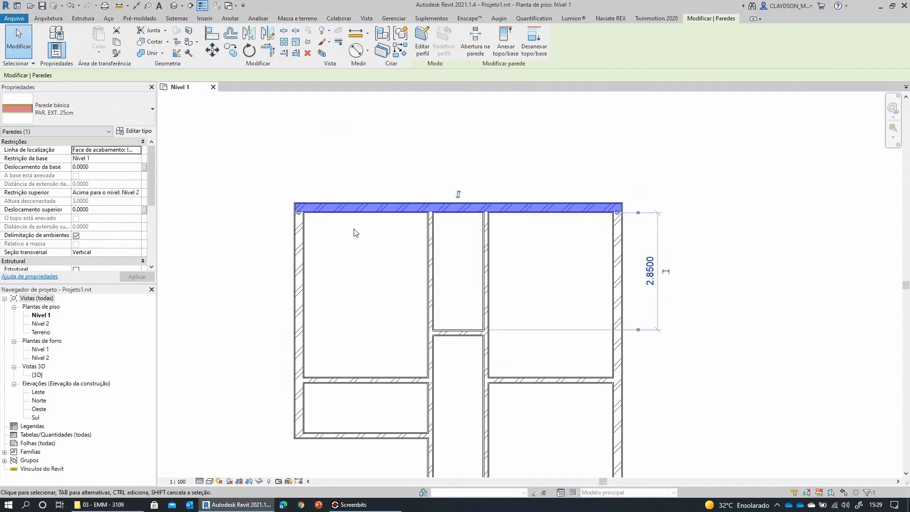
pyautogui.scroll(2, 355, 229)
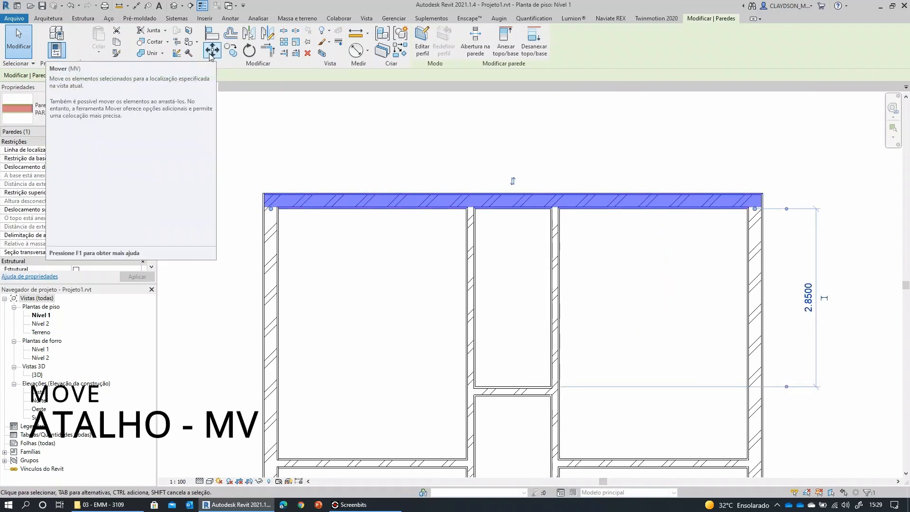
pyautogui.click(211, 53)
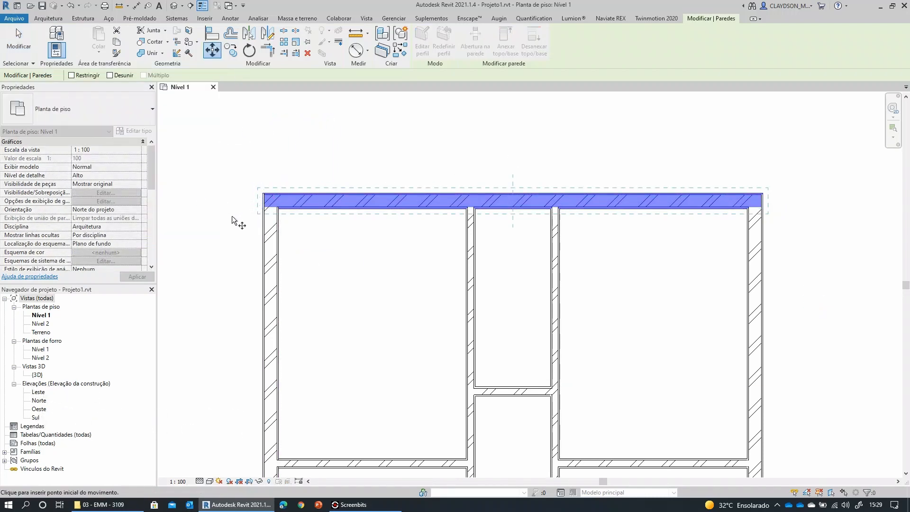
pyautogui.click(216, 244)
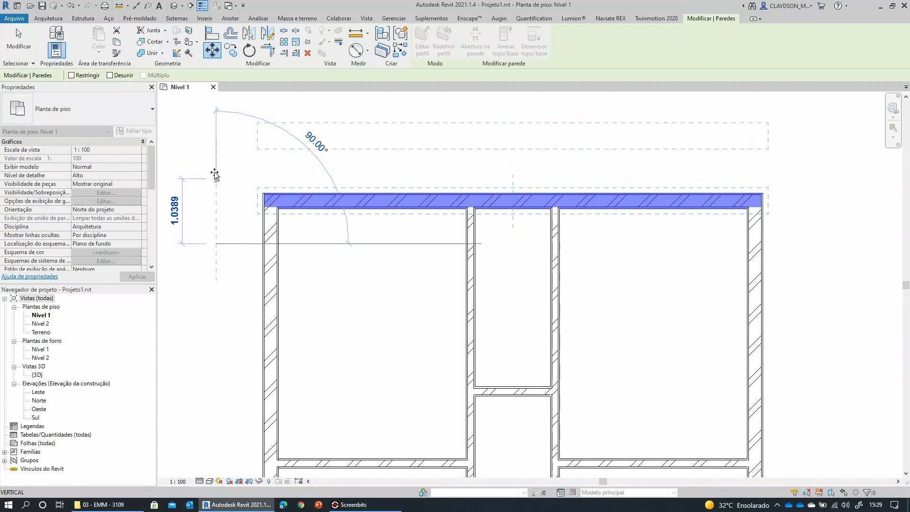
pyautogui.write('1')
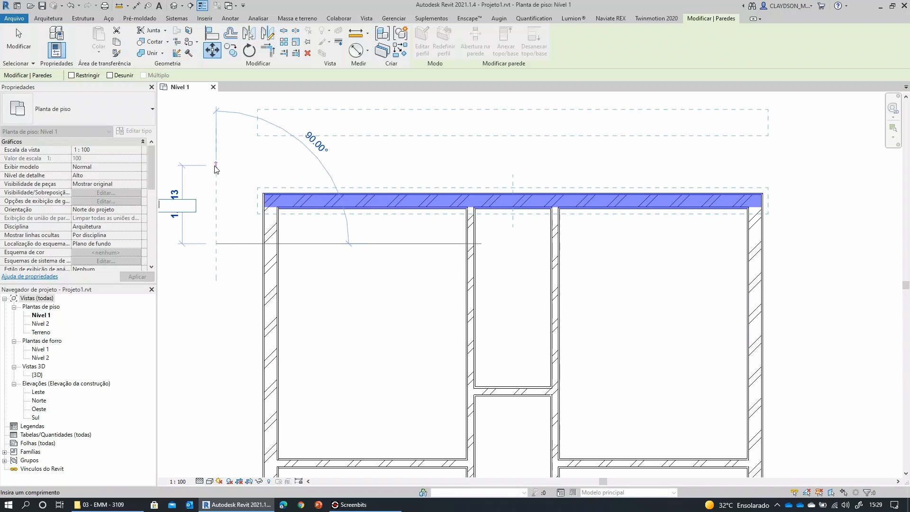
pyautogui.press('Return')
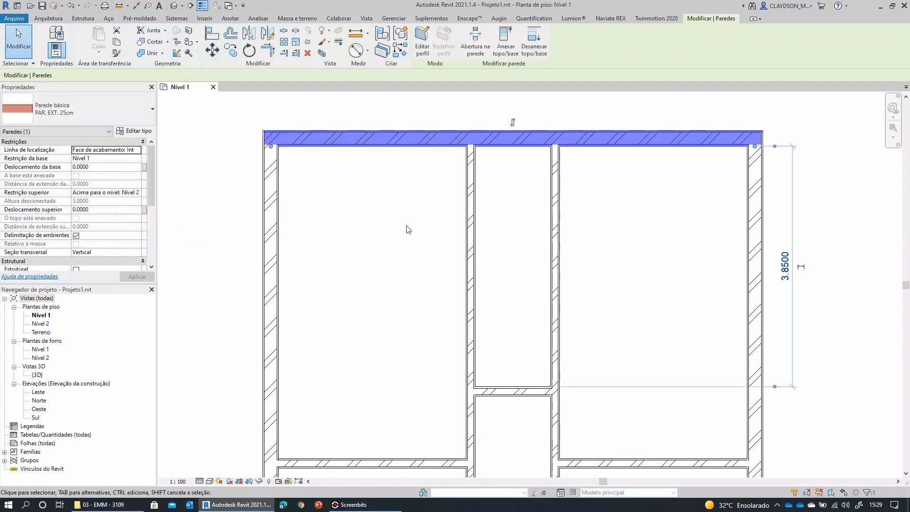
# Reference the north exterior wall's temporary dimension to the east rooms' dividing wall, and set that distance to 4 m
pyautogui.scroll(-1, 408, 229)
pyautogui.moveTo(610, 288); pyautogui.dragTo(547, 233, button='middle')
pyautogui.scroll(-1, 615, 260)
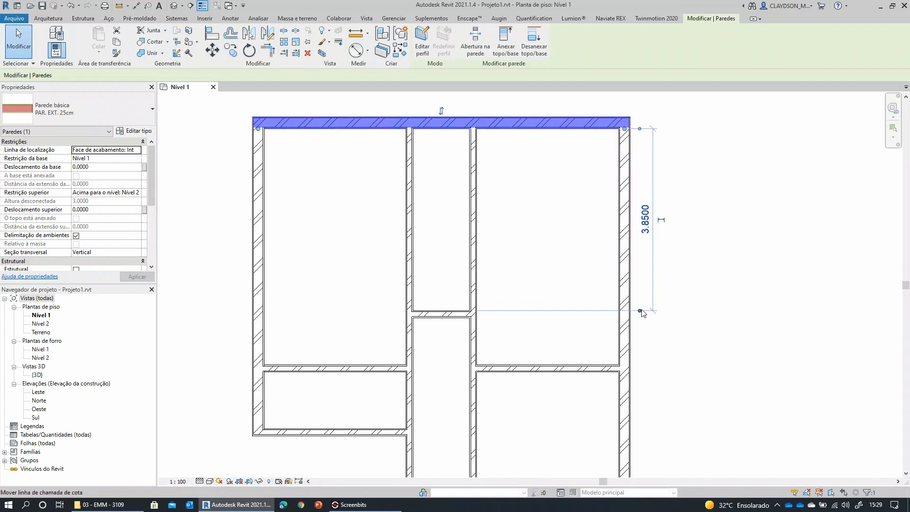
pyautogui.moveTo(639, 314); pyautogui.dragTo(585, 367)
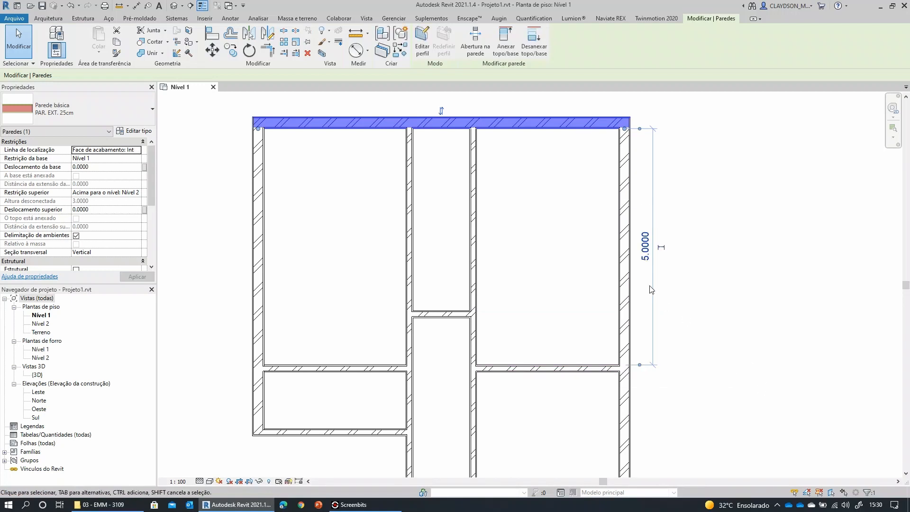
pyautogui.click(645, 246)
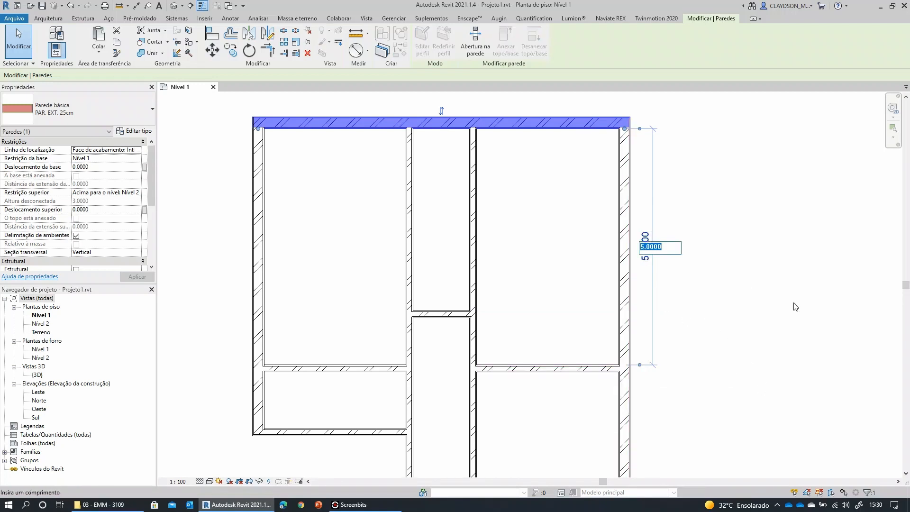
pyautogui.write('4')
pyautogui.press('Return')
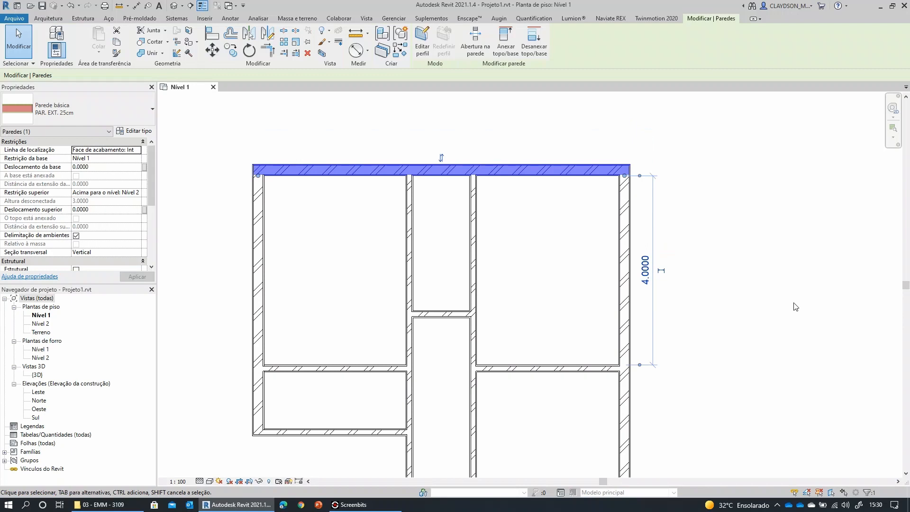
pyautogui.press('Escape')
pyautogui.moveTo(745, 289); pyautogui.dragTo(745, 272, button='middle')
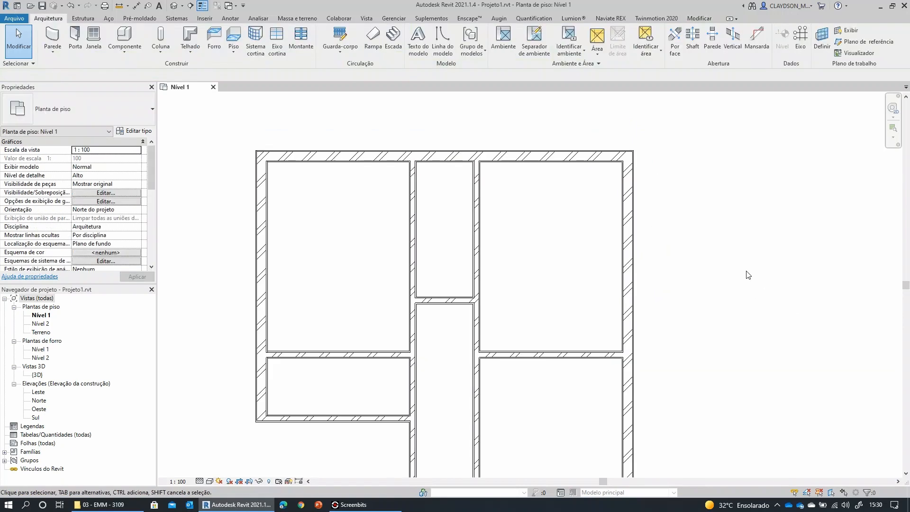
pyautogui.click(314, 157)
pyautogui.click(231, 49)
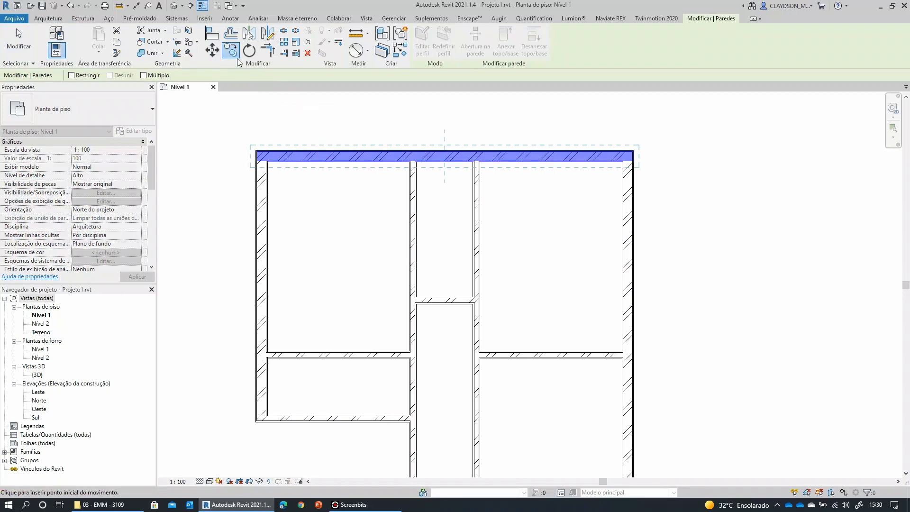
pyautogui.press('Escape')
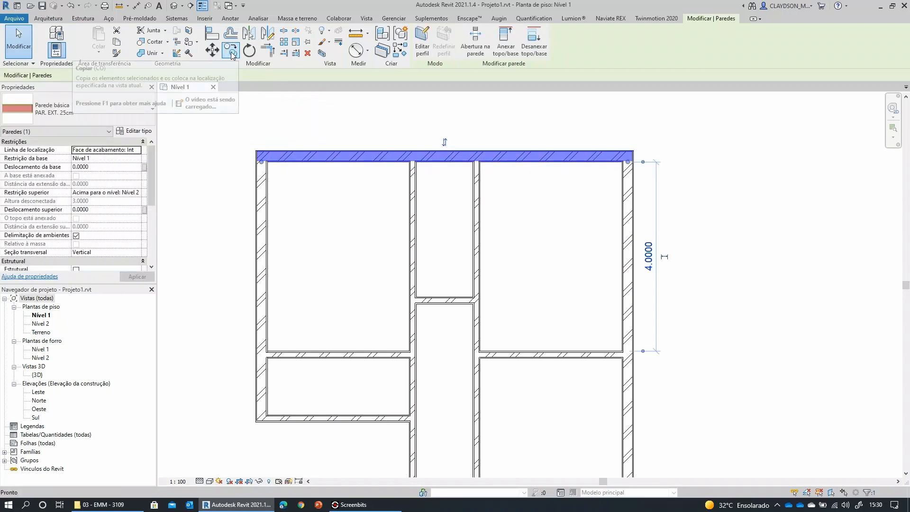
pyautogui.moveTo(338, 206); pyautogui.dragTo(379, 224, button='middle')
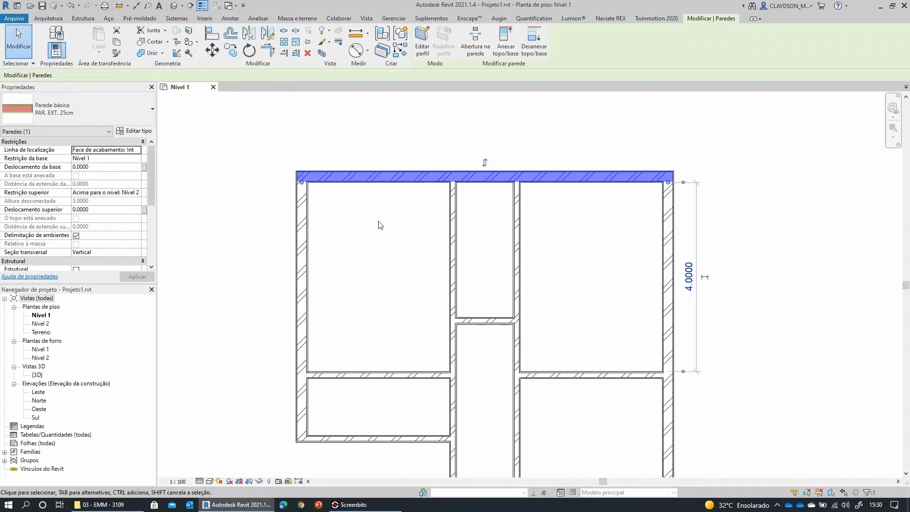
pyautogui.click(374, 248)
# Copy the north exterior wall straight to the north, leaving a gap of about 0.95 m between both walls
pyautogui.click(374, 178)
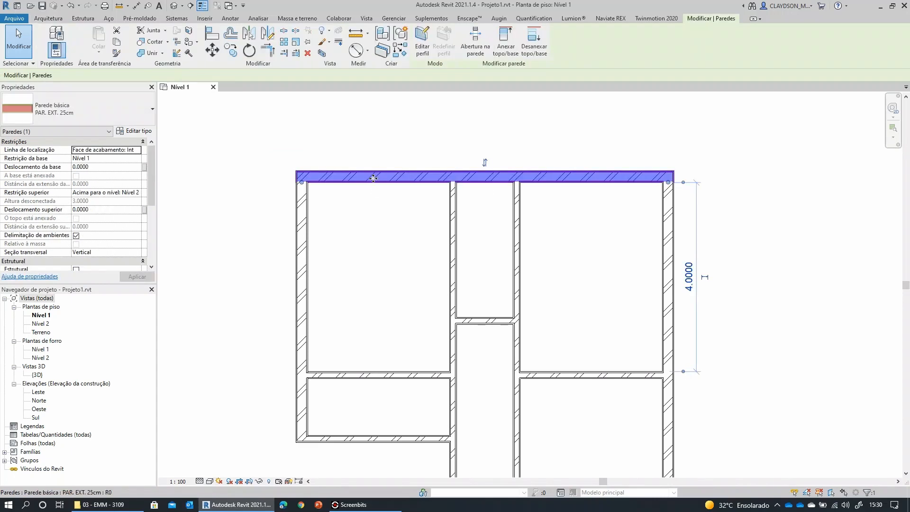
pyautogui.press('c')
pyautogui.press('o')
pyautogui.click(252, 207)
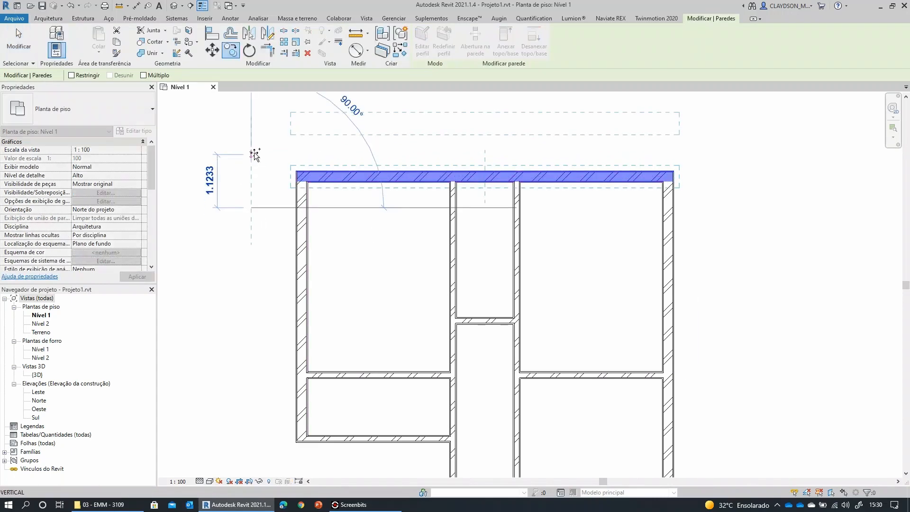
pyautogui.click(251, 150)
pyautogui.click(241, 247)
pyautogui.moveTo(246, 234); pyautogui.dragTo(242, 301, button='middle')
# Delete the copied wall north of the building
pyautogui.click(397, 185)
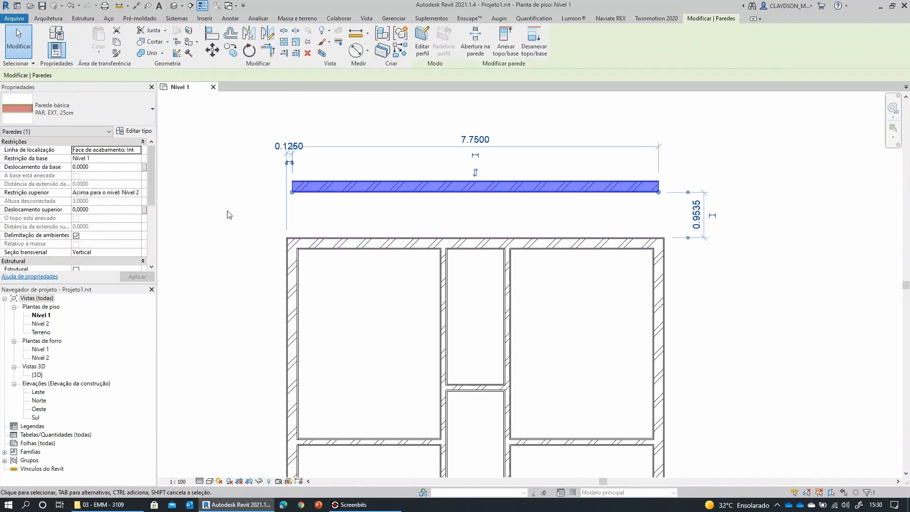
pyautogui.press('Delete')
pyautogui.moveTo(294, 169); pyautogui.dragTo(272, 138, button='middle')
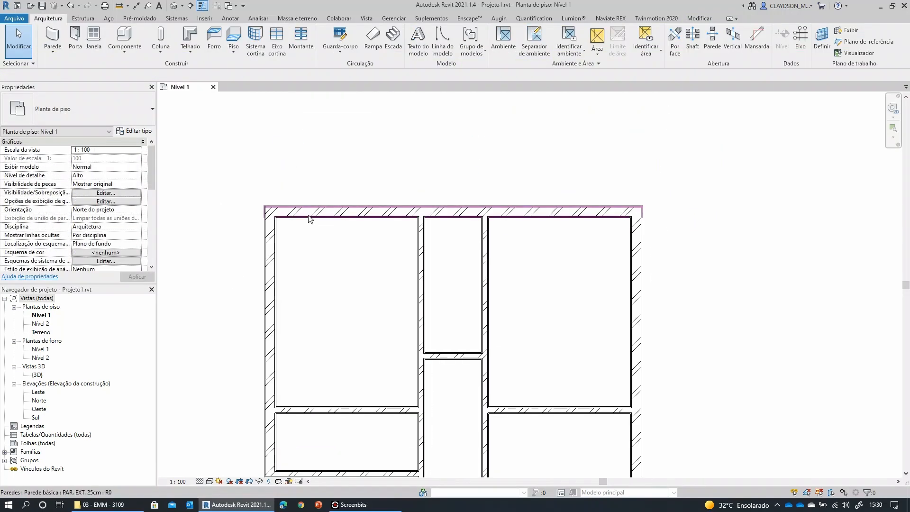
pyautogui.click(309, 214)
pyautogui.click(339, 142)
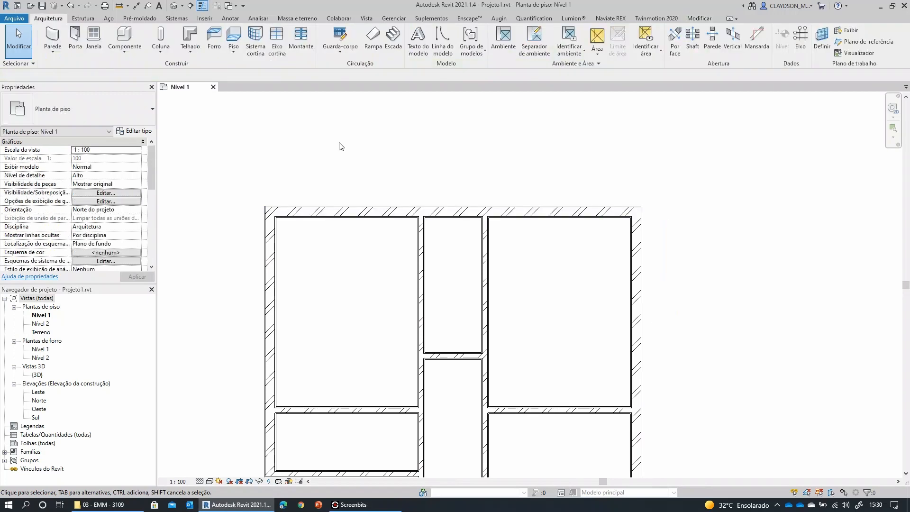
pyautogui.click(327, 212)
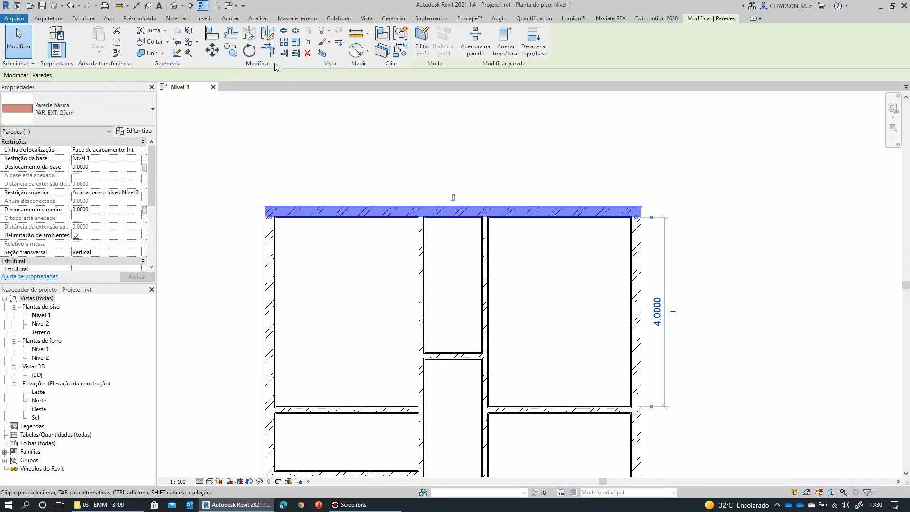
pyautogui.click(675, 288)
# Shorten the east exterior wall by pulling its north end back to the east rooms' dividing wall
pyautogui.scroll(-2, 522, 185)
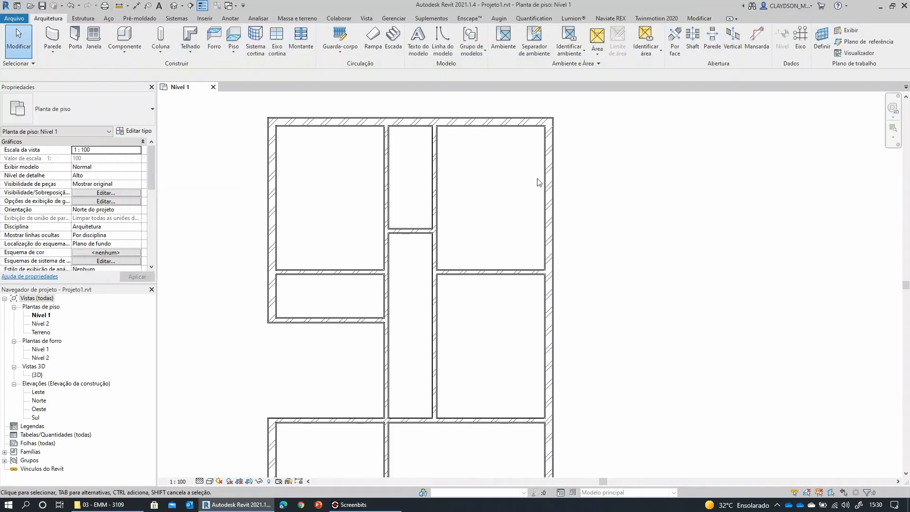
pyautogui.click(550, 147)
pyautogui.moveTo(544, 122); pyautogui.dragTo(545, 271)
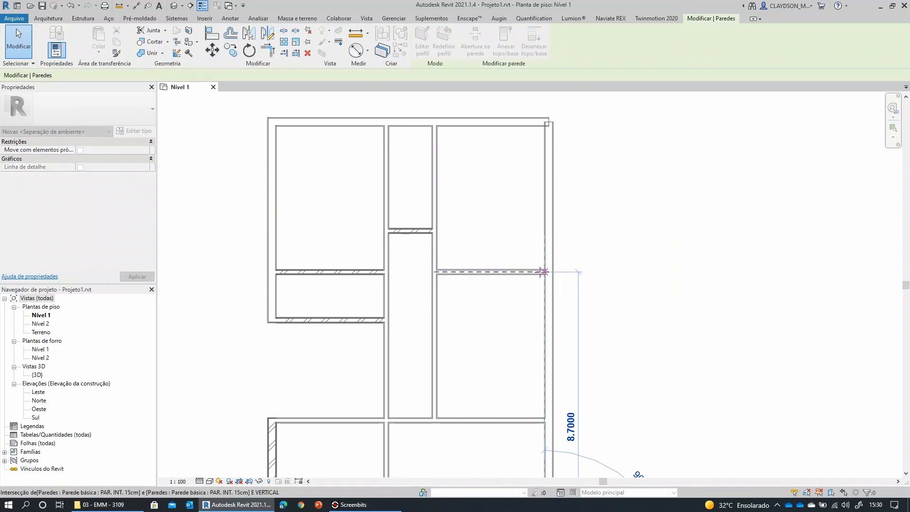
pyautogui.click(502, 217)
# Shorten the north exterior wall by pulling its east end back to the corridor's east wall
pyautogui.click(526, 124)
pyautogui.press('s')
pyautogui.press('l')
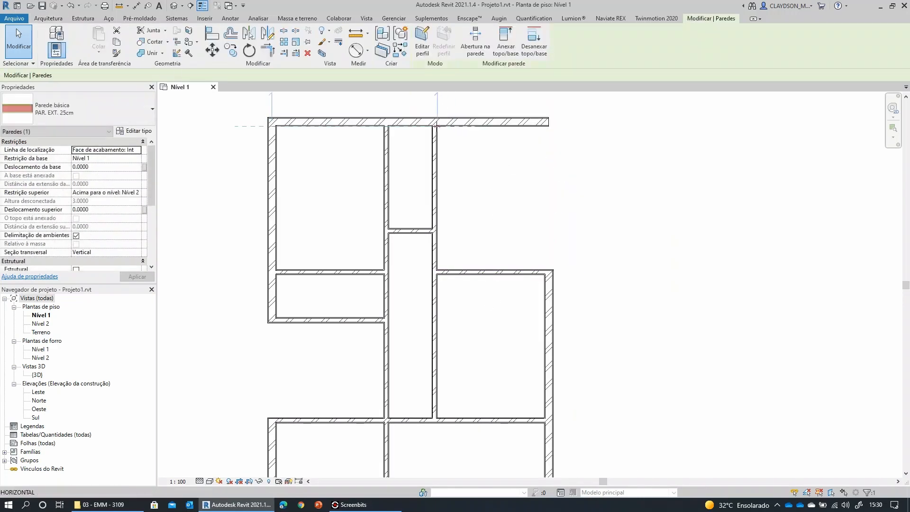
pyautogui.moveTo(434, 126); pyautogui.dragTo(435, 127)
pyautogui.click(462, 221)
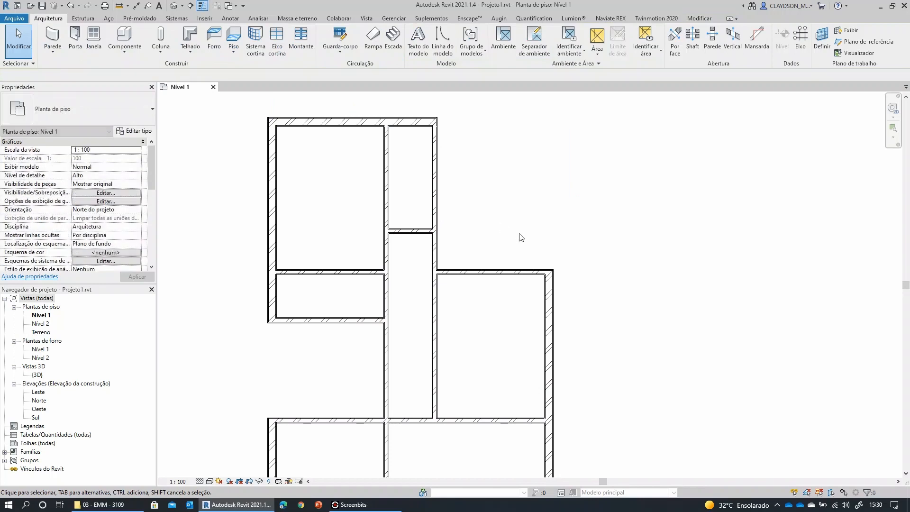
# Join the east and north exterior walls into a corner with the Trim/Extend to Corner tool
pyautogui.click(549, 341)
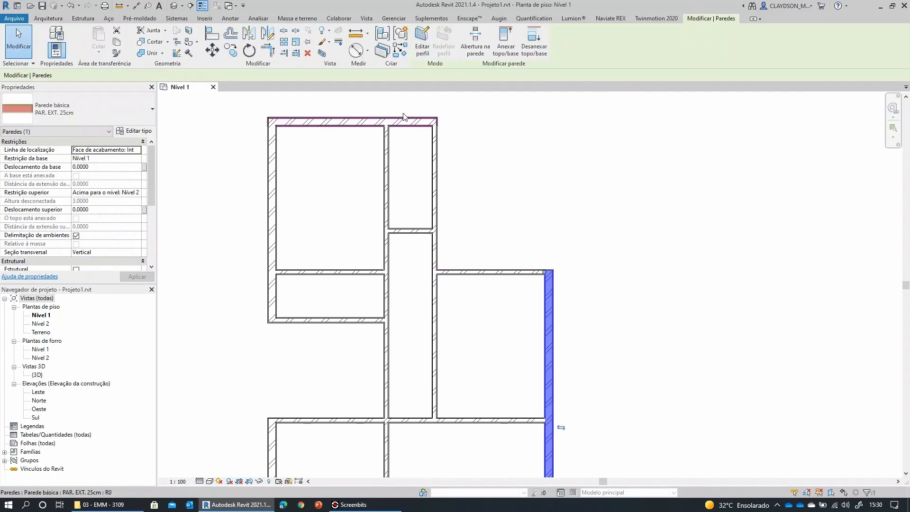
pyautogui.click(267, 50)
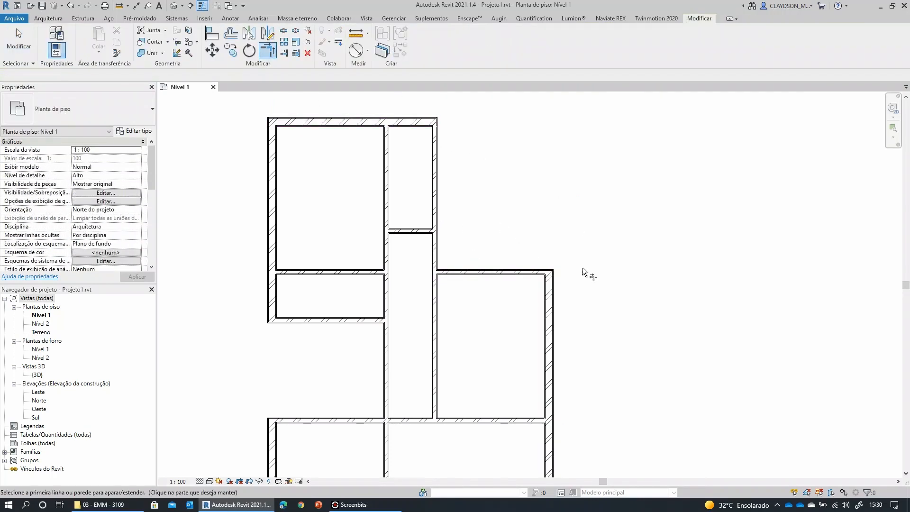
pyautogui.click(552, 298)
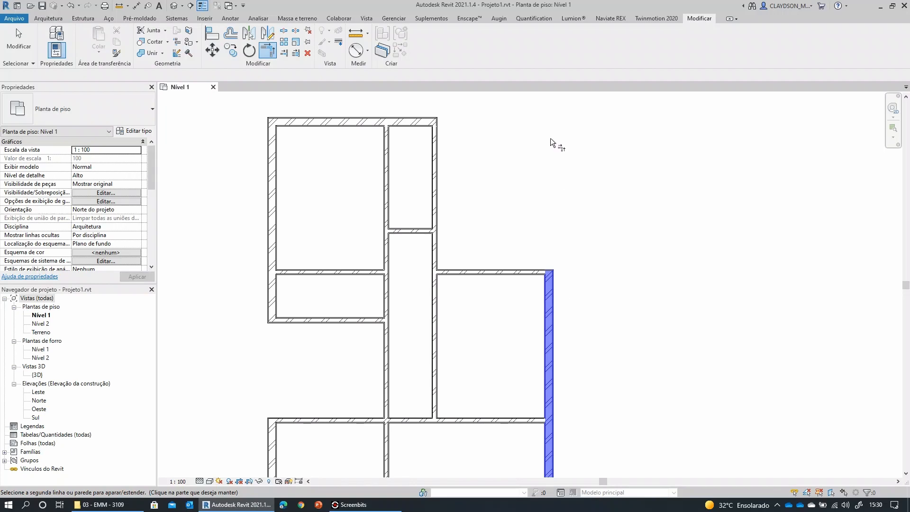
pyautogui.click(412, 121)
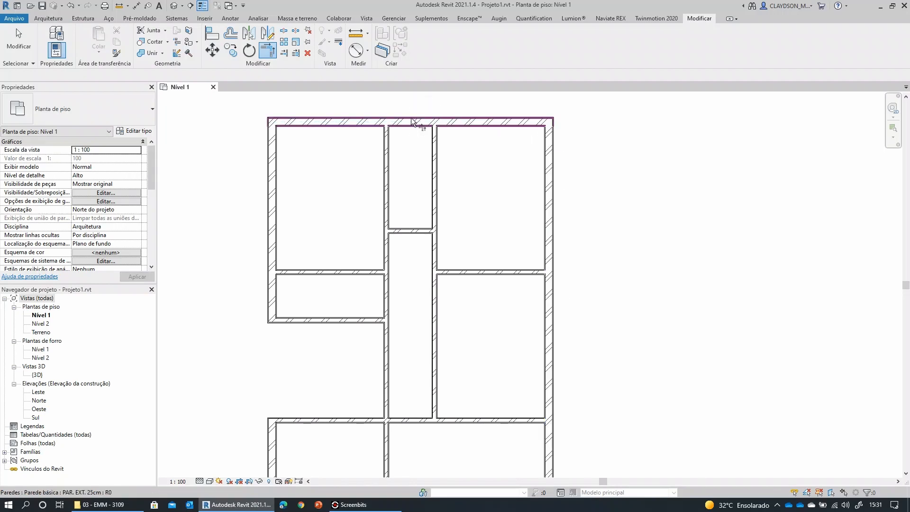
pyautogui.scroll(3, 552, 121)
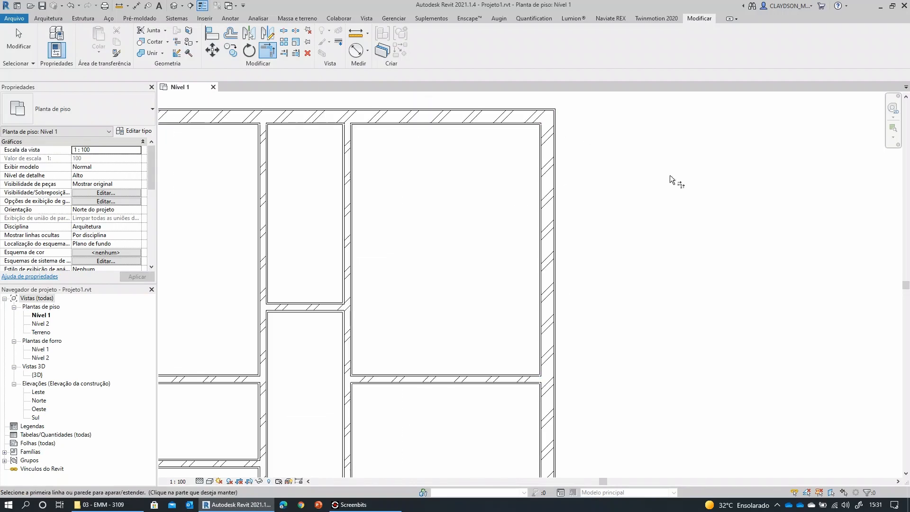
pyautogui.scroll(-3, 670, 175)
pyautogui.press('Escape')
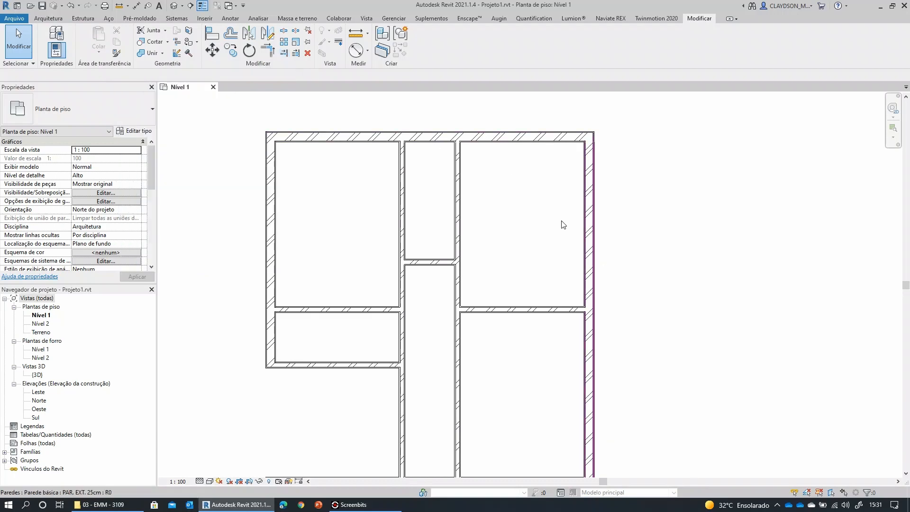
pyautogui.scroll(-1, 563, 224)
pyautogui.click(521, 195)
pyautogui.moveTo(524, 202); pyautogui.dragTo(519, 258)
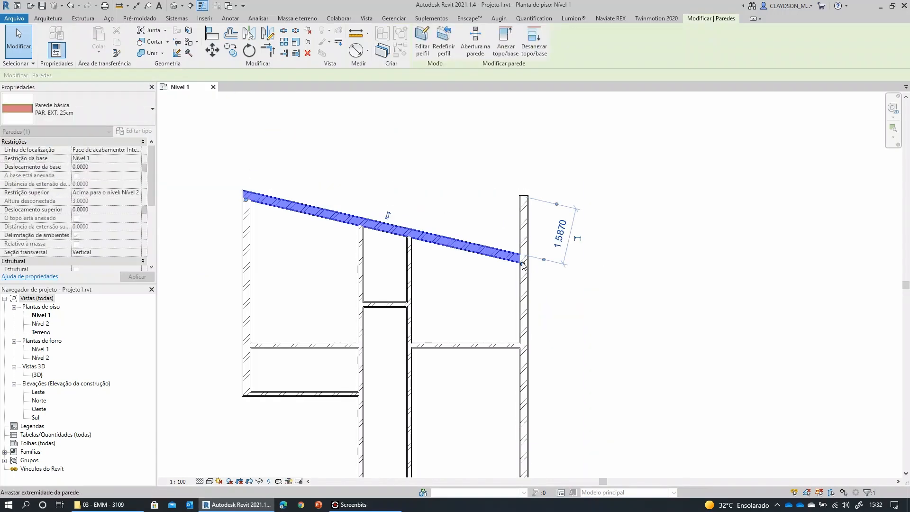
pyautogui.hotkey('ctrl', 'z')
# Pull the east exterior wall's north end back to about midway between the north wall and the east rooms' dividing wall
pyautogui.click(525, 249)
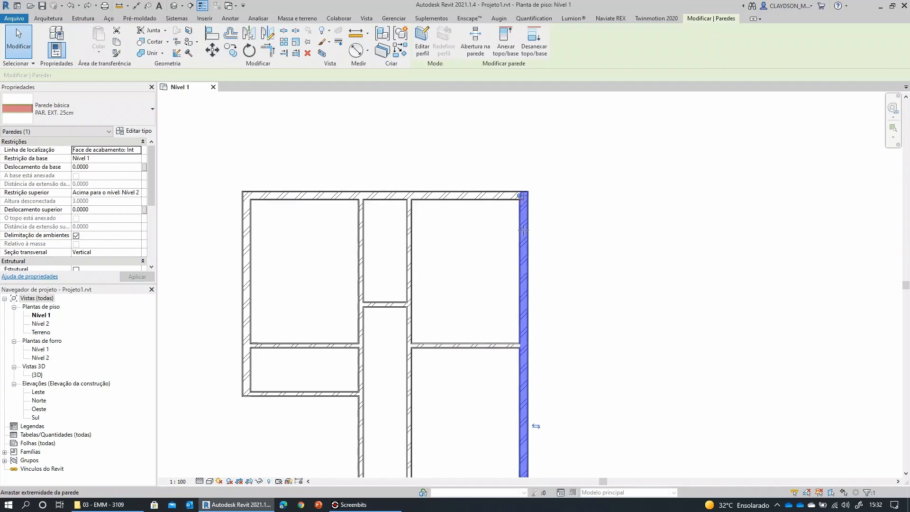
pyautogui.moveTo(525, 195); pyautogui.dragTo(550, 285)
pyautogui.click(551, 284)
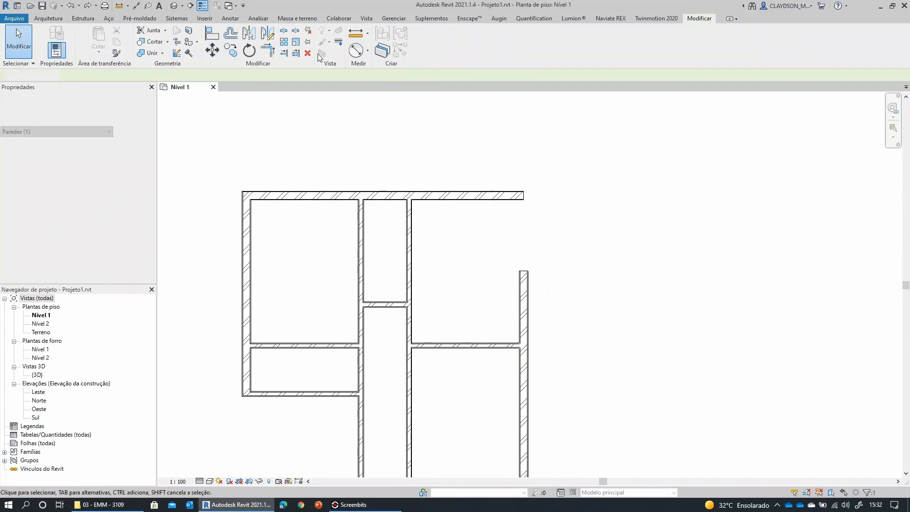
# Extend the north exterior wall to the outer face of the east exterior wall with Trim/Extend Single Element
pyautogui.click(489, 195)
pyautogui.click(283, 54)
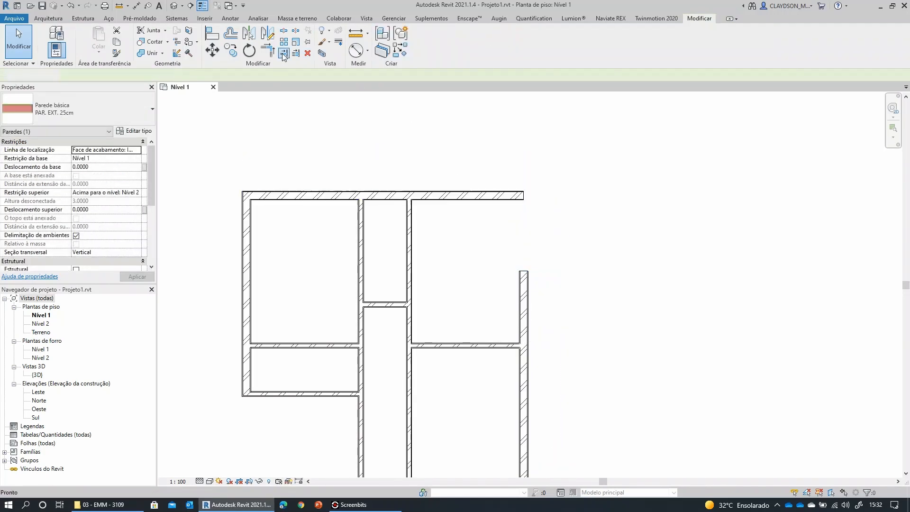
pyautogui.click(506, 196)
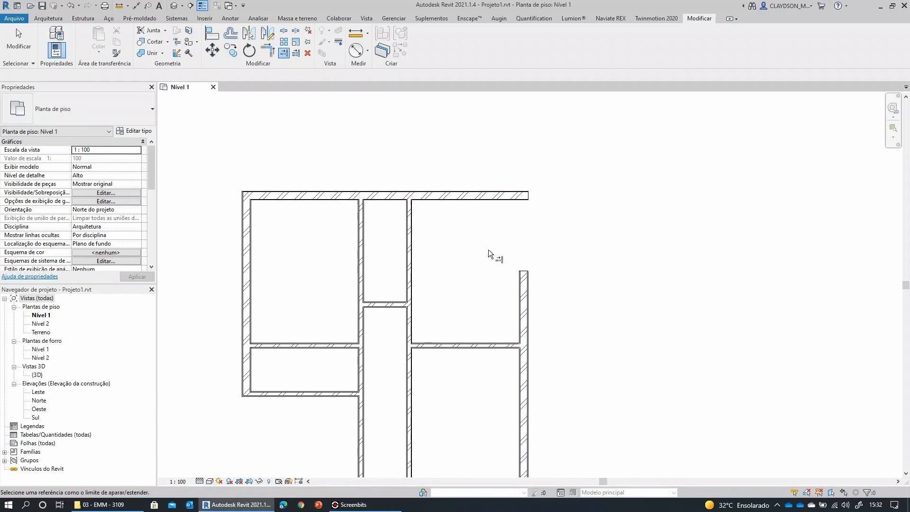
pyautogui.click(523, 293)
pyautogui.press('Escape')
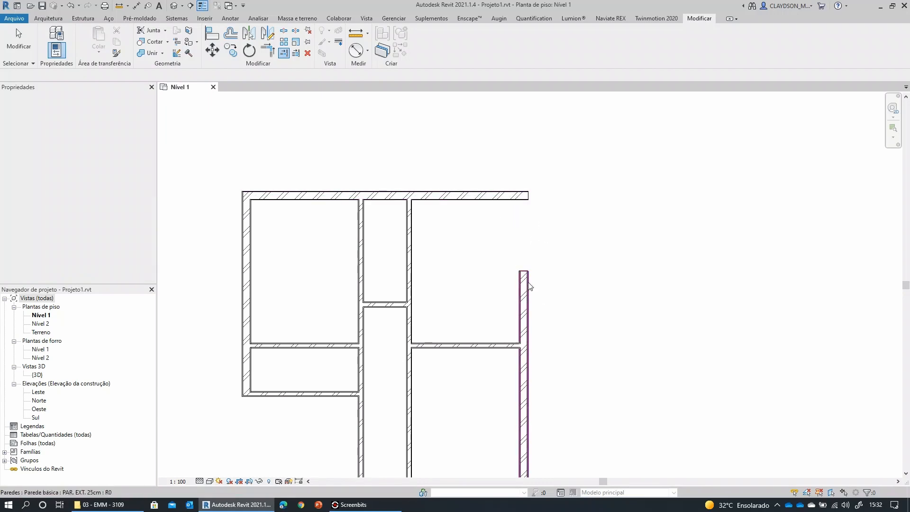
# Stretch the east exterior wall's north end straight north, slightly past the north exterior wall
pyautogui.scroll(2, 528, 282)
pyautogui.click(519, 275)
pyautogui.moveTo(517, 266); pyautogui.dragTo(509, 111)
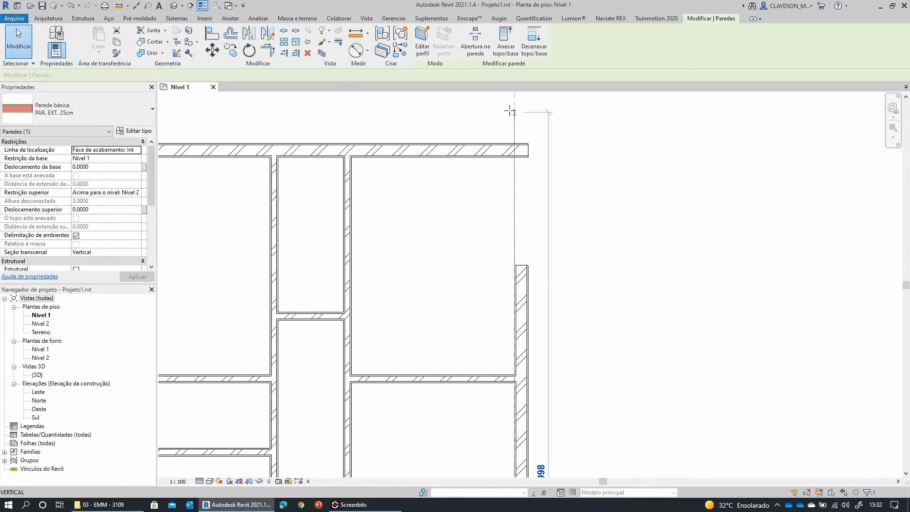
pyautogui.press('Escape')
# Trim the east exterior wall's projecting north end at the north exterior wall with Trim/Extend Single Element
pyautogui.click(283, 53)
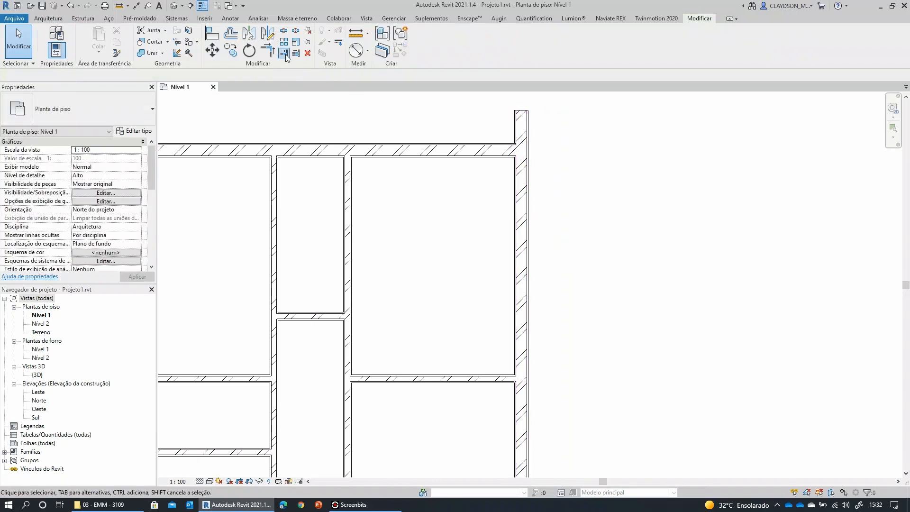
pyautogui.click(490, 151)
pyautogui.click(524, 187)
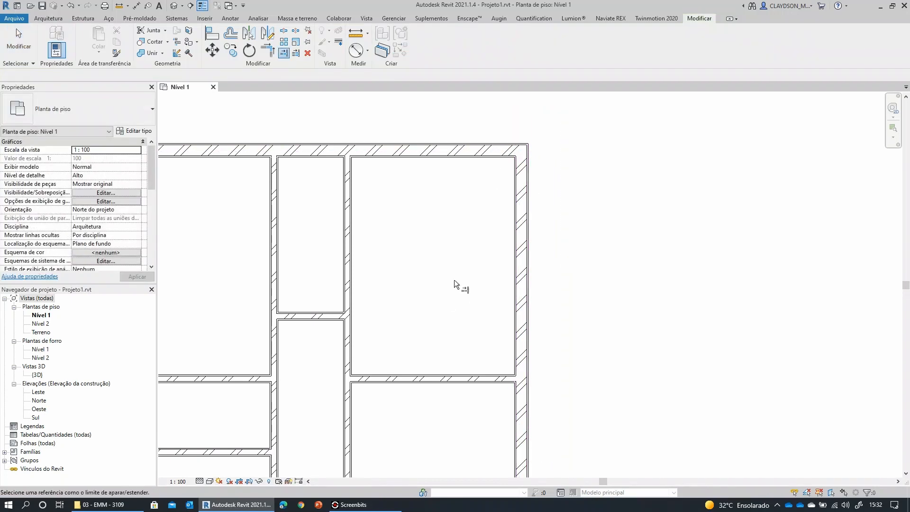
pyautogui.scroll(-1, 454, 280)
pyautogui.scroll(-1, 543, 227)
pyautogui.press('Escape')
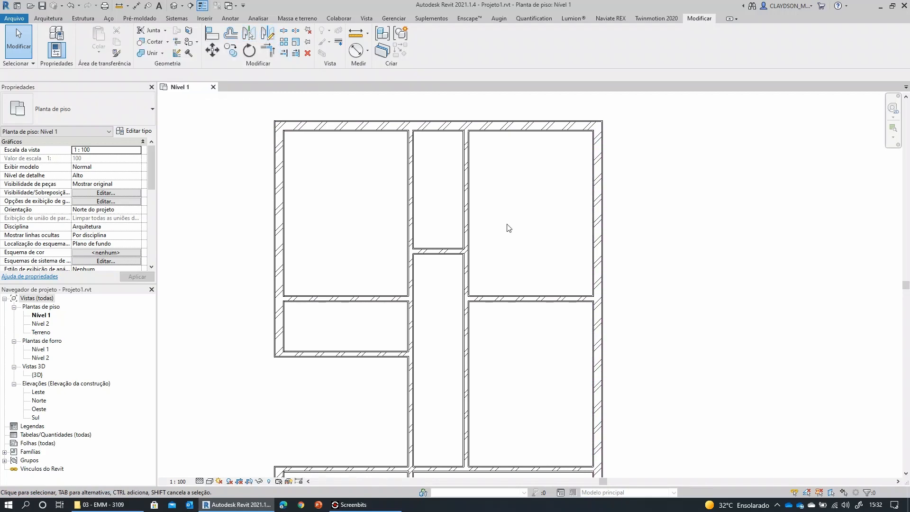
# Mirror a copy of the north exterior wall, picking the short cross wall between the central rooms as the axis
pyautogui.scroll(5, 488, 292)
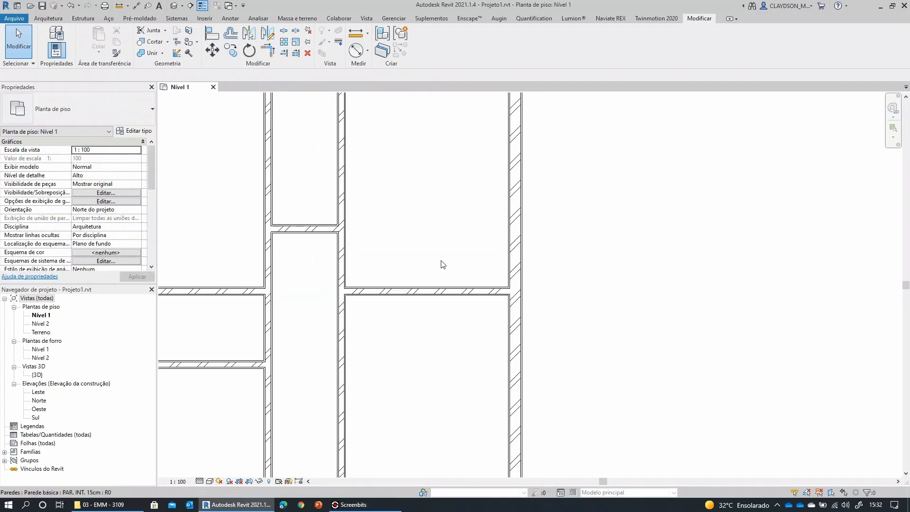
pyautogui.scroll(-5, 443, 265)
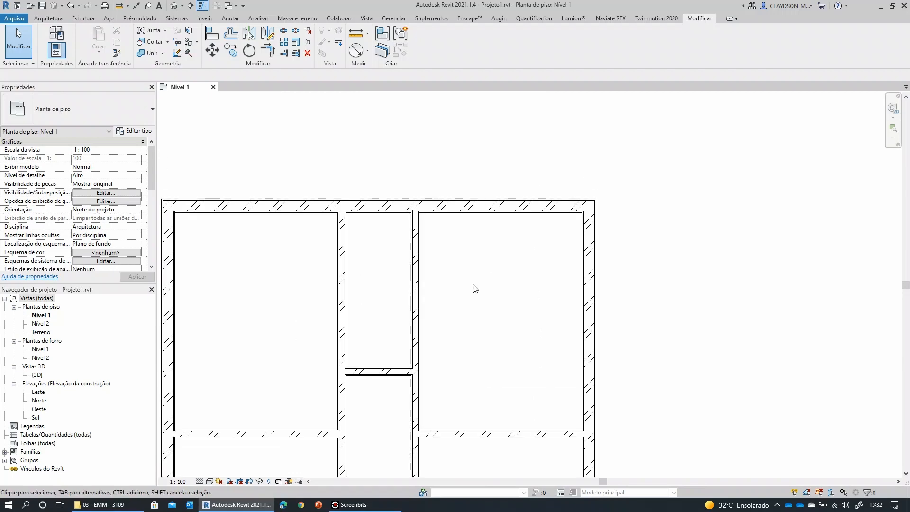
pyautogui.moveTo(475, 289); pyautogui.dragTo(511, 258, button='middle')
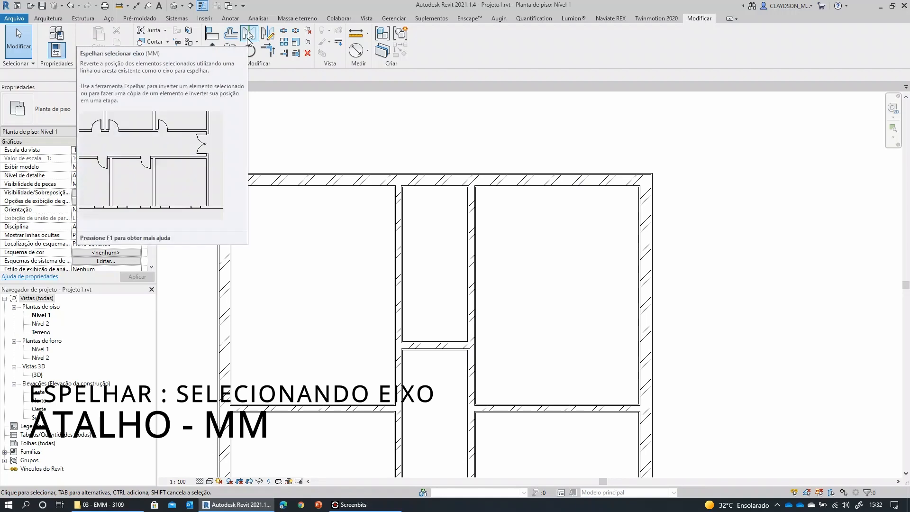
pyautogui.click(248, 35)
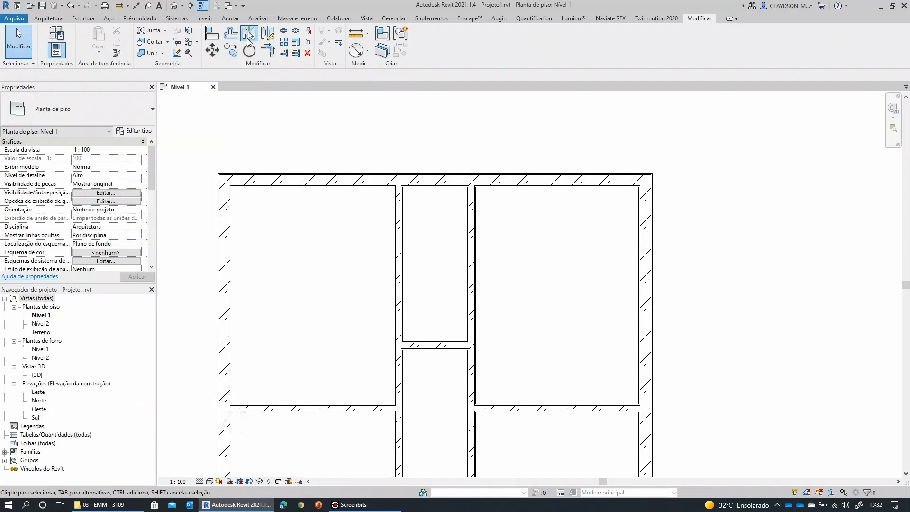
pyautogui.moveTo(549, 285); pyautogui.dragTo(527, 246, button='middle')
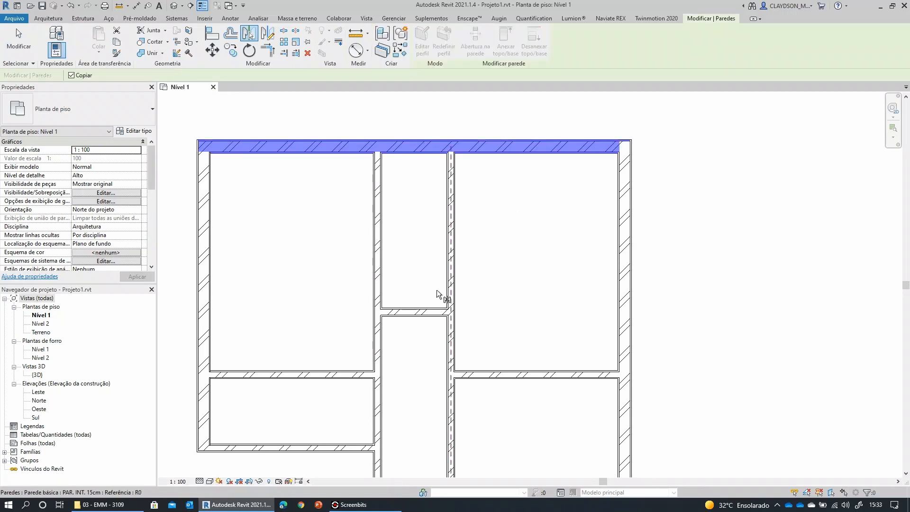
pyautogui.click(417, 311)
pyautogui.moveTo(426, 358); pyautogui.dragTo(447, 194, button='middle')
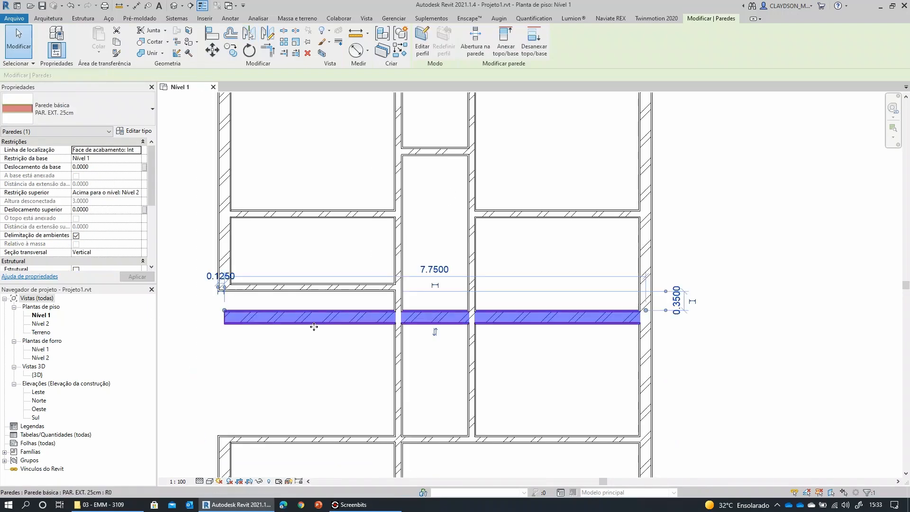
# Delete the mirrored copy of the north exterior wall crossing the middle of the plan
pyautogui.scroll(-1, 563, 338)
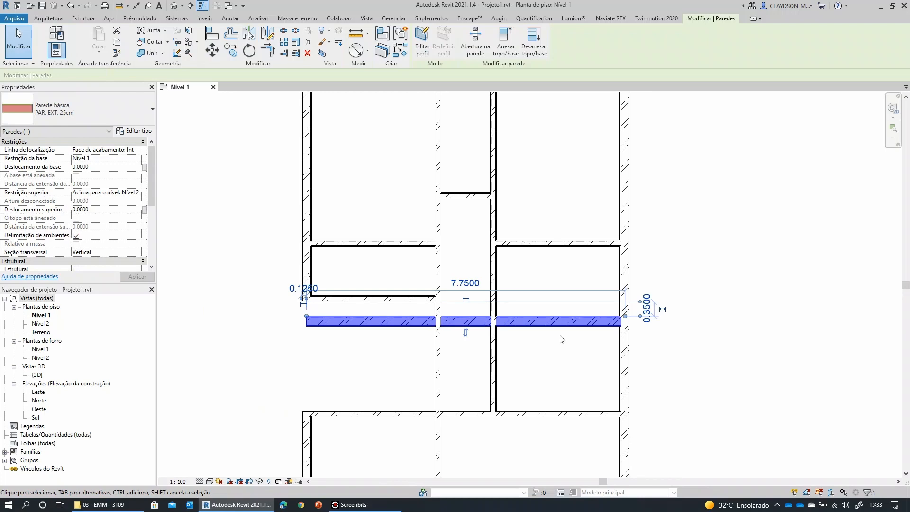
pyautogui.press('Delete')
pyautogui.moveTo(536, 311); pyautogui.dragTo(523, 375, button='middle')
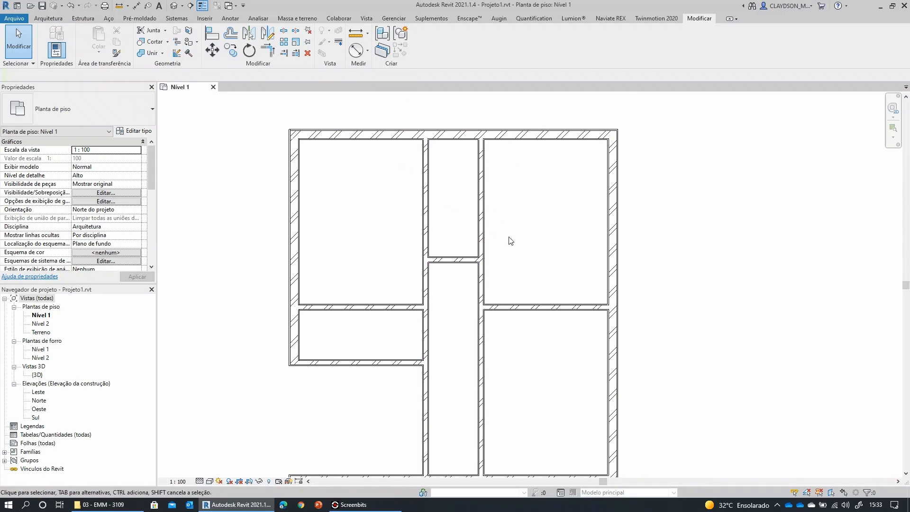
pyautogui.moveTo(530, 243); pyautogui.dragTo(522, 207, button='middle')
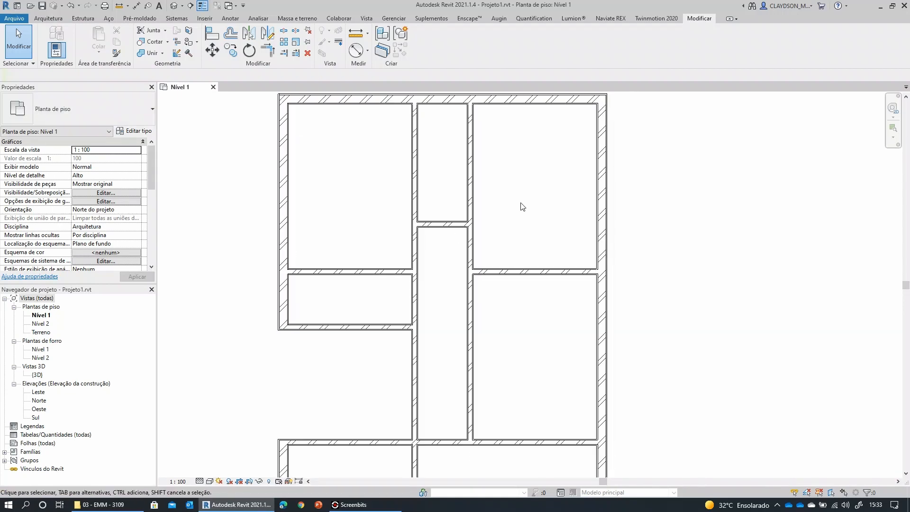
# Select all walls of the floor plan and mirror a copy of them about the east exterior wall
pyautogui.scroll(-1, 521, 229)
pyautogui.moveTo(545, 379); pyautogui.dragTo(524, 225, button='middle')
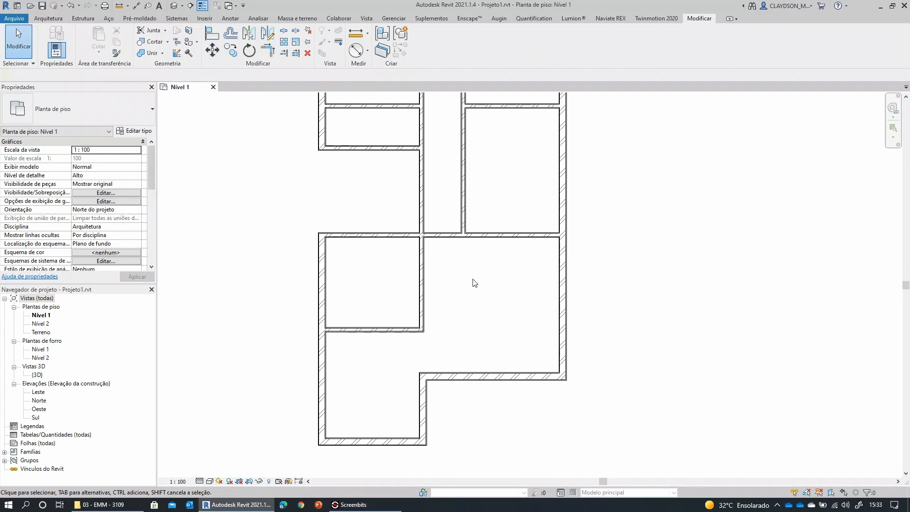
pyautogui.moveTo(495, 269); pyautogui.dragTo(488, 313, button='middle')
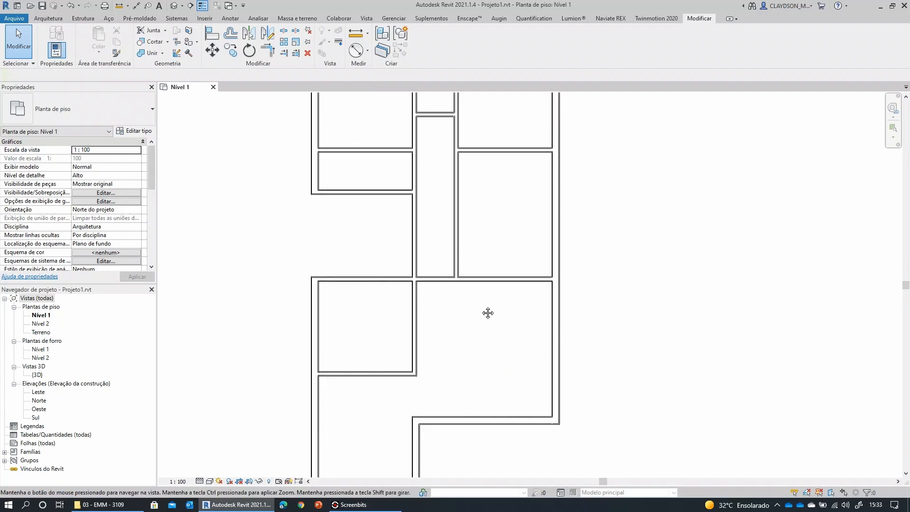
pyautogui.scroll(-1, 481, 309)
pyautogui.scroll(-1, 455, 287)
pyautogui.moveTo(541, 388); pyautogui.dragTo(501, 388, button='middle')
pyautogui.moveTo(519, 437); pyautogui.dragTo(267, 124)
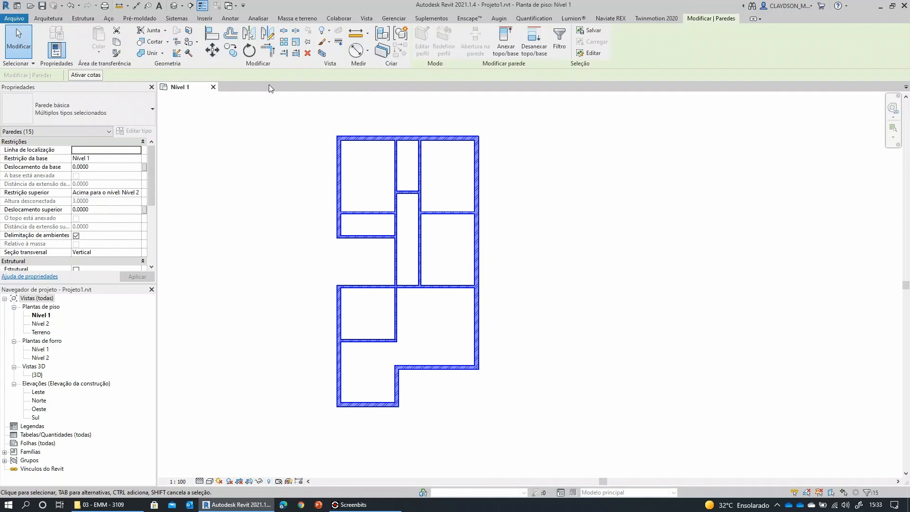
pyautogui.click(274, 52)
pyautogui.scroll(2, 536, 99)
pyautogui.click(430, 188)
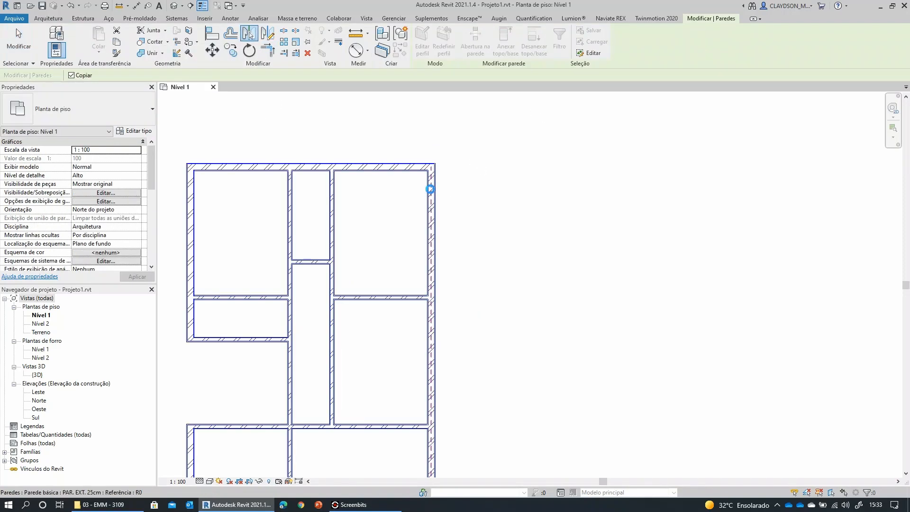
pyautogui.scroll(-2, 428, 110)
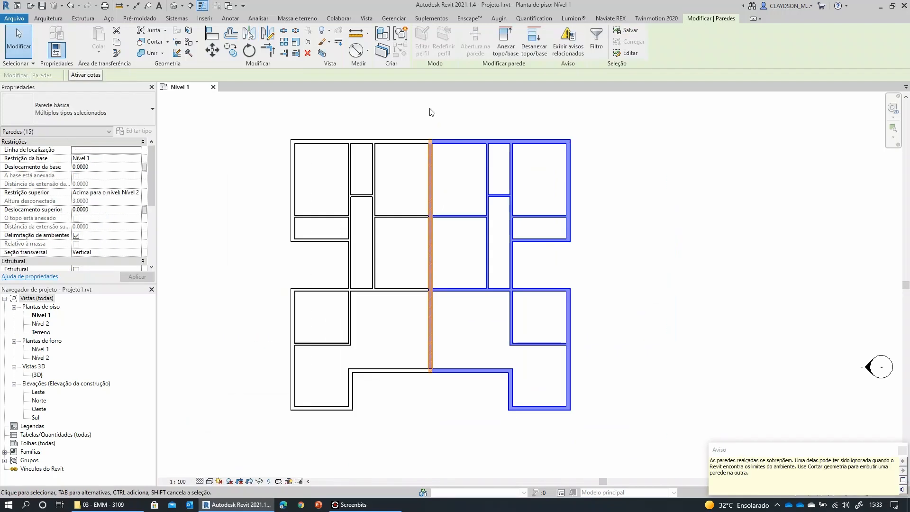
pyautogui.click(597, 223)
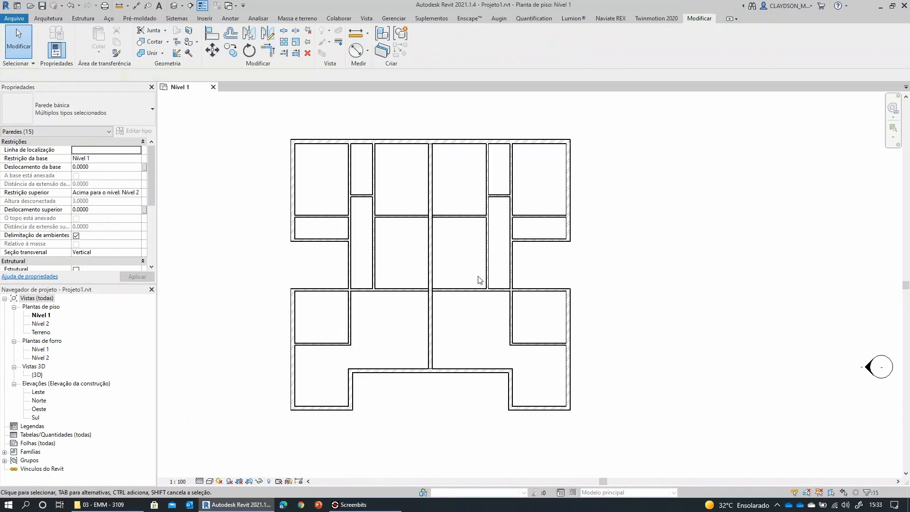
# Inspect the wall shared by the two mirrored halves of the plan, where the mirrored copy overlaps the original
pyautogui.click(447, 175)
pyautogui.press('Delete')
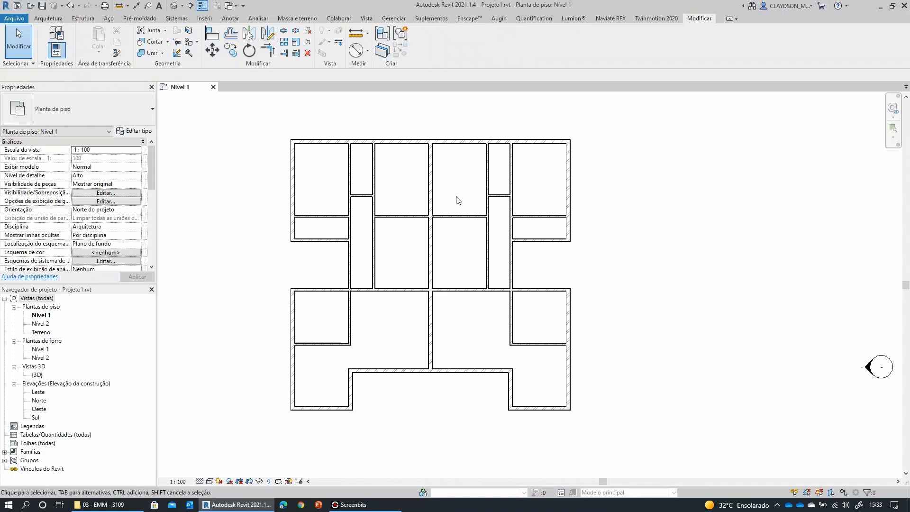
pyautogui.click(432, 163)
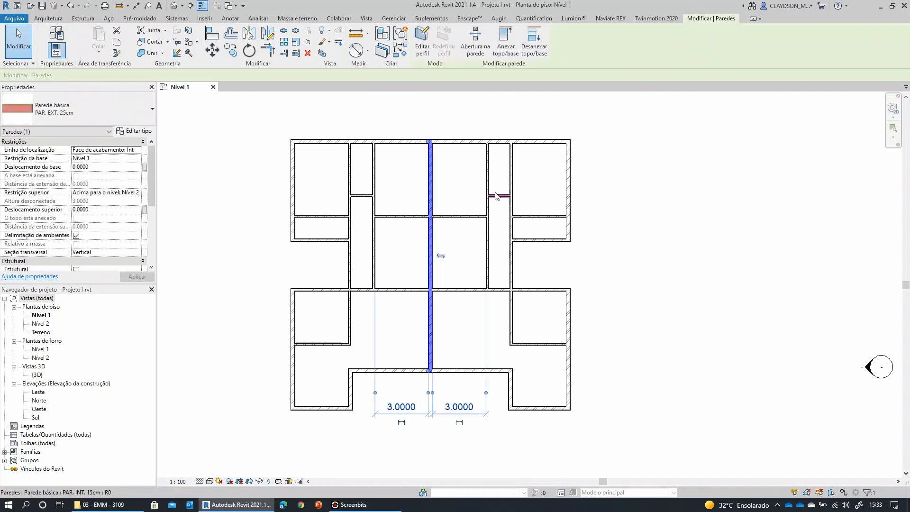
pyautogui.click(680, 205)
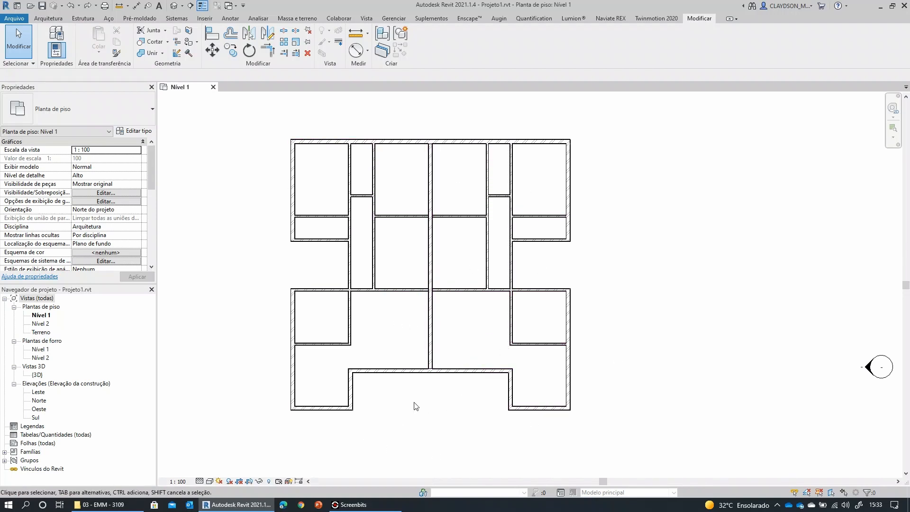
# Undo the mirroring of all walls about the east exterior wall
pyautogui.hotkey('ctrl', 'z')
pyautogui.scroll(-3, 441, 303)
pyautogui.moveTo(402, 355); pyautogui.dragTo(441, 272, button='middle')
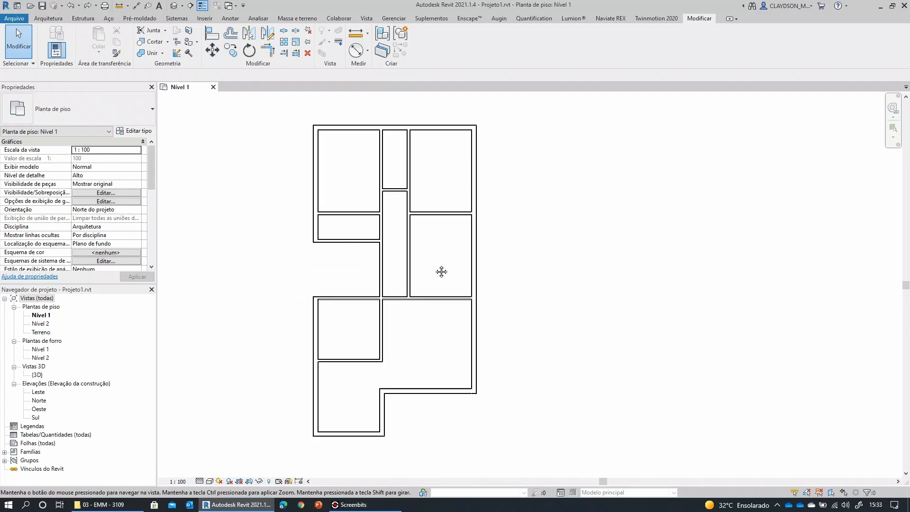
pyautogui.scroll(-2, 429, 433)
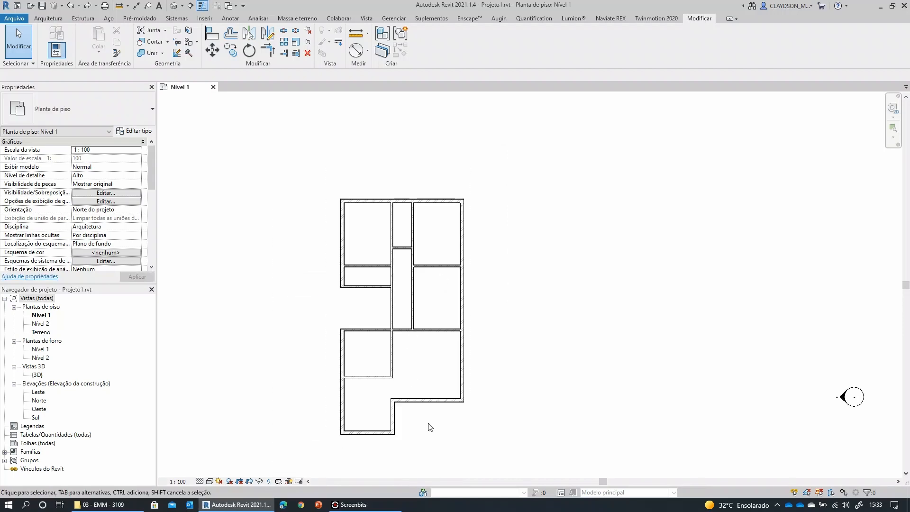
# Select all walls except the east exterior wall and mirror a copy of them, picking that wall as the axis
pyautogui.moveTo(514, 449); pyautogui.dragTo(203, 128)
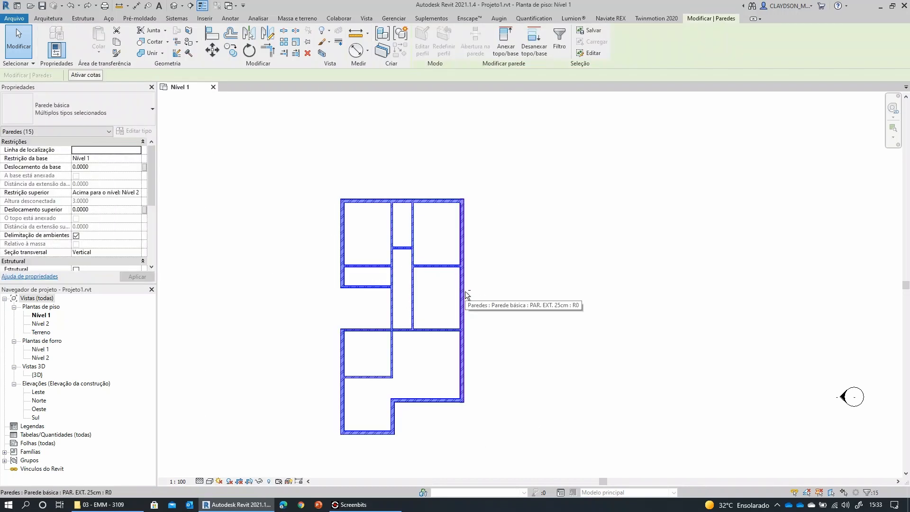
pyautogui.keyDown('shift'); pyautogui.click(463, 291); pyautogui.keyUp('shift')
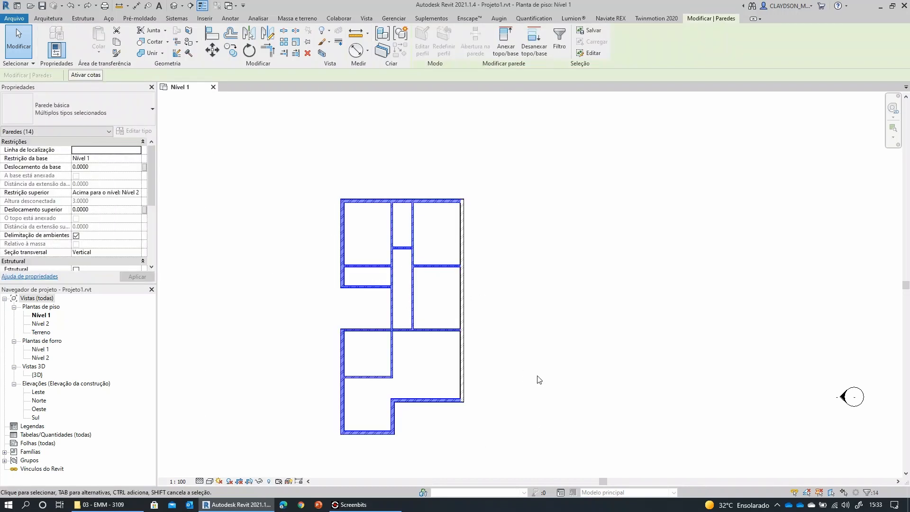
pyautogui.click(246, 34)
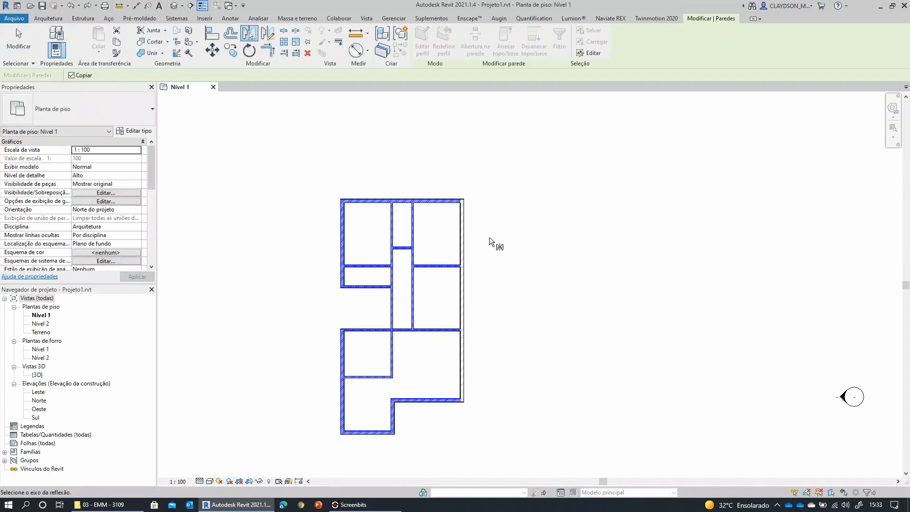
pyautogui.click(463, 236)
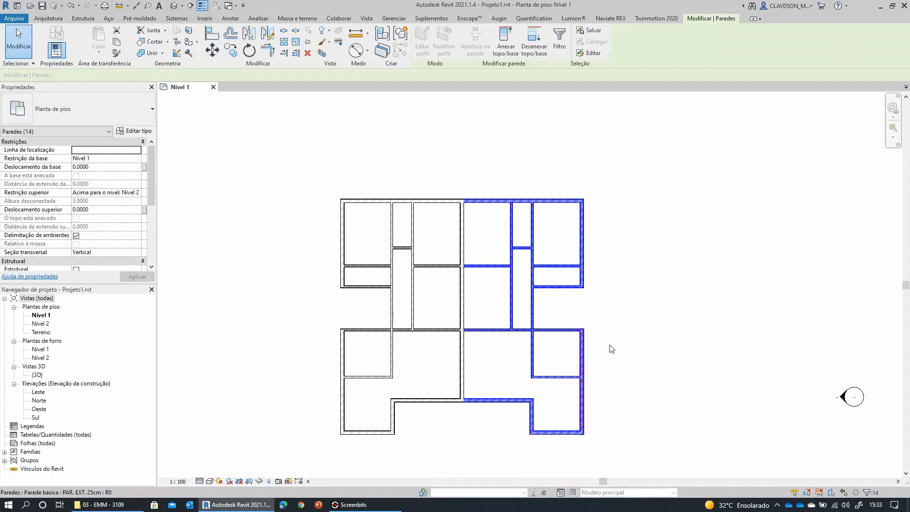
pyautogui.click(681, 329)
# Select all walls of both halves except the north exterior walls and mirror a copy about the north exterior wall
pyautogui.moveTo(662, 448); pyautogui.dragTo(275, 214)
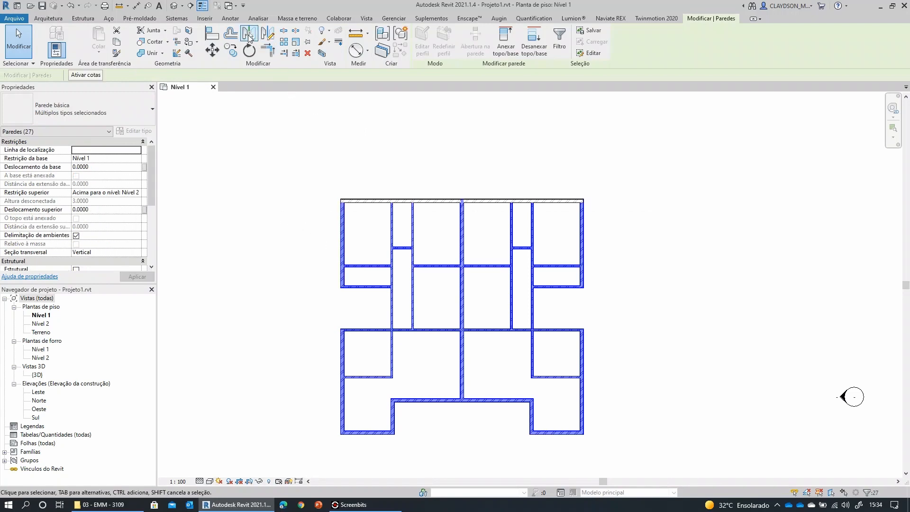
pyautogui.click(249, 35)
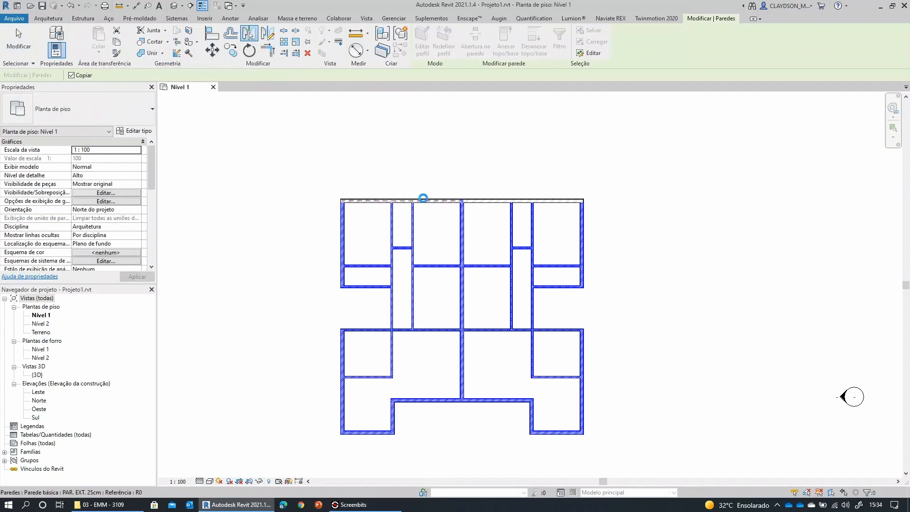
pyautogui.click(423, 201)
pyautogui.click(290, 227)
pyautogui.scroll(-3, 294, 242)
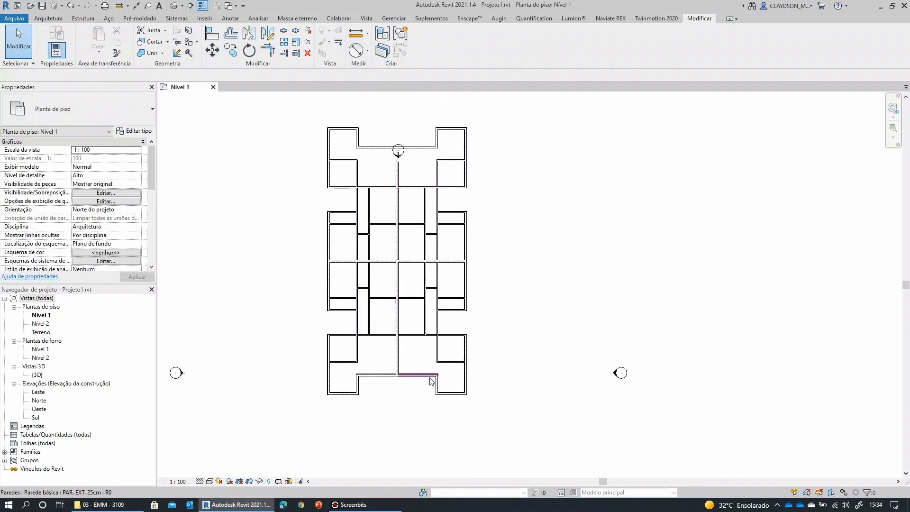
# Undo the last two mirror operations, about the north and east exterior walls
pyautogui.hotkey('ctrl', 'z')
pyautogui.hotkey('ctrl', 'z')
pyautogui.scroll(2, 459, 364)
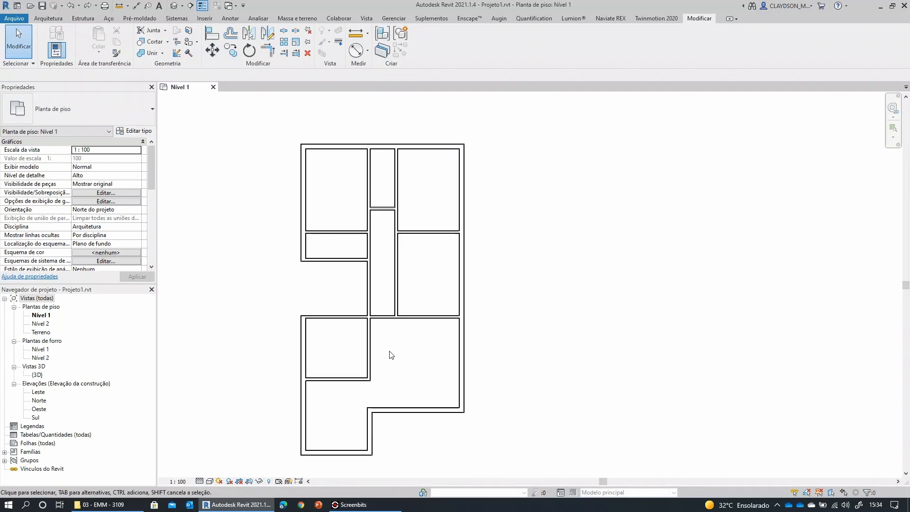
pyautogui.middleClick(390, 356)
pyautogui.middleClick(390, 355)
pyautogui.scroll(4, 485, 256)
pyautogui.scroll(3, 548, 184)
pyautogui.moveTo(536, 234); pyautogui.dragTo(448, 408, button='middle')
pyautogui.scroll(2, 469, 279)
pyautogui.moveTo(542, 296); pyautogui.dragTo(504, 236, button='middle')
pyautogui.scroll(-3, 494, 231)
pyautogui.scroll(-1, 494, 232)
pyautogui.moveTo(512, 335)
pyautogui.mouseDown(button='middle')
pyautogui.moveTo(479, 237)
pyautogui.moveTo(473, 281)
pyautogui.mouseUp(button='middle')
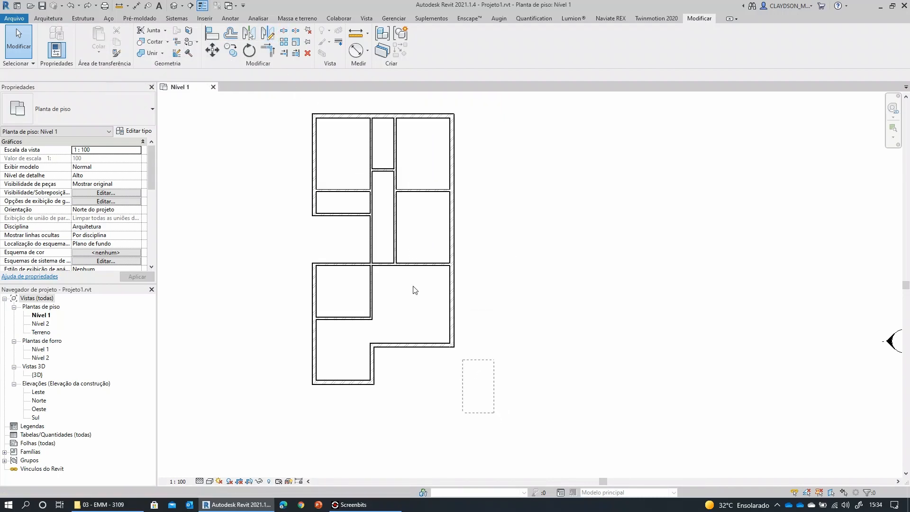
# Select all walls and mirror a copy with a drawn horizontal axis starting 0.5 m north of the north exterior wall
pyautogui.scroll(-1, 301, 102)
pyautogui.moveTo(499, 417); pyautogui.dragTo(259, 92)
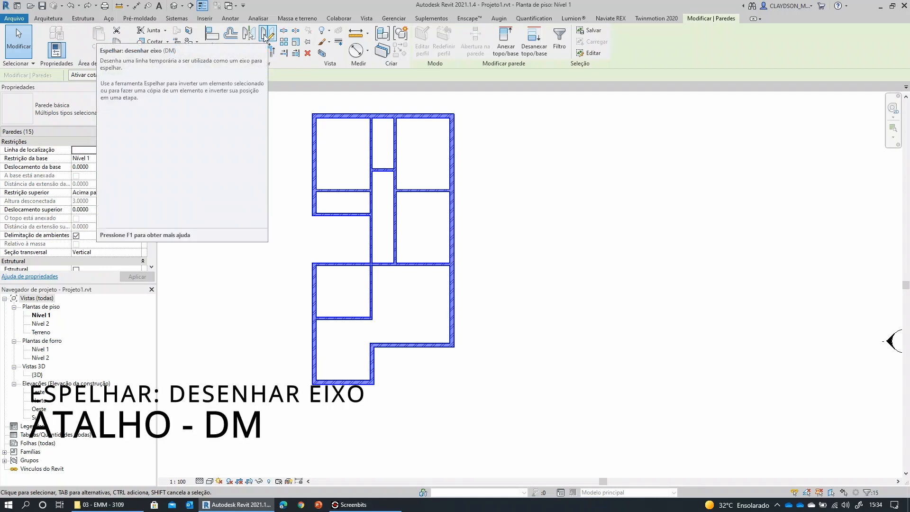
pyautogui.click(264, 36)
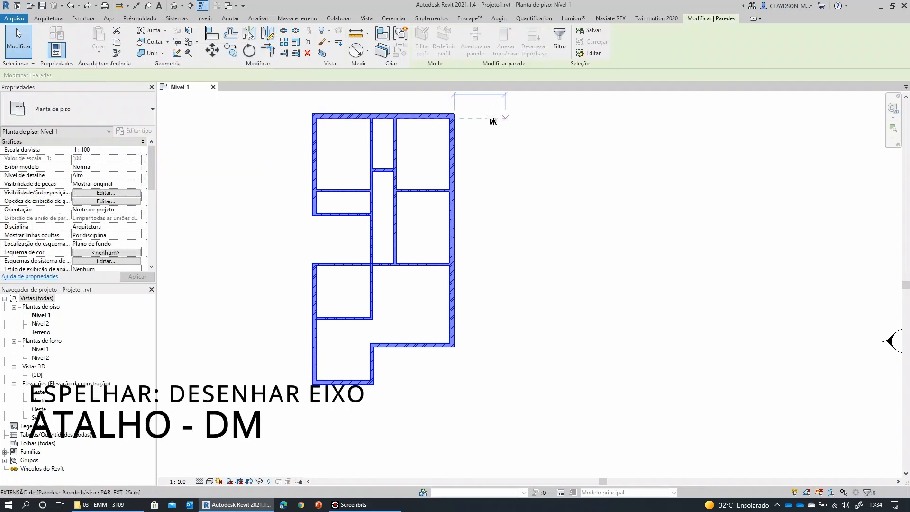
pyautogui.moveTo(486, 127); pyautogui.dragTo(499, 205, button='middle')
pyautogui.scroll(3, 414, 177)
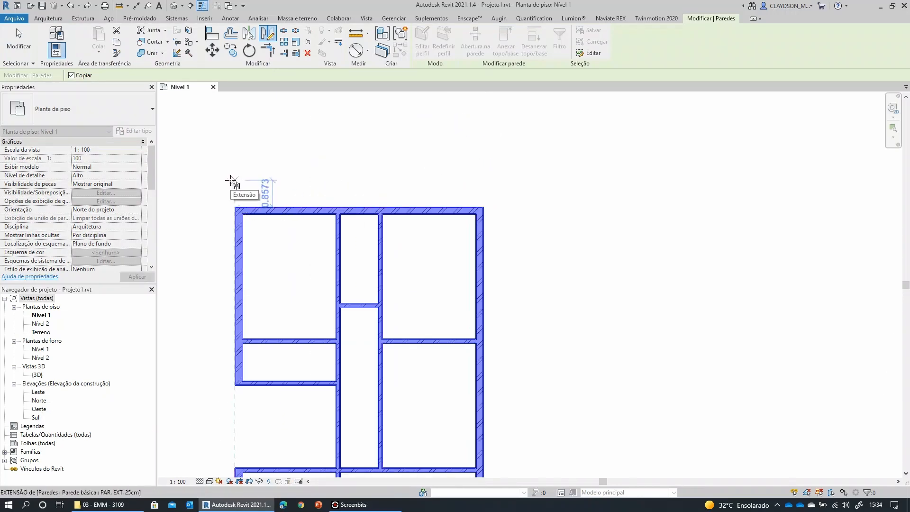
pyautogui.write('.5')
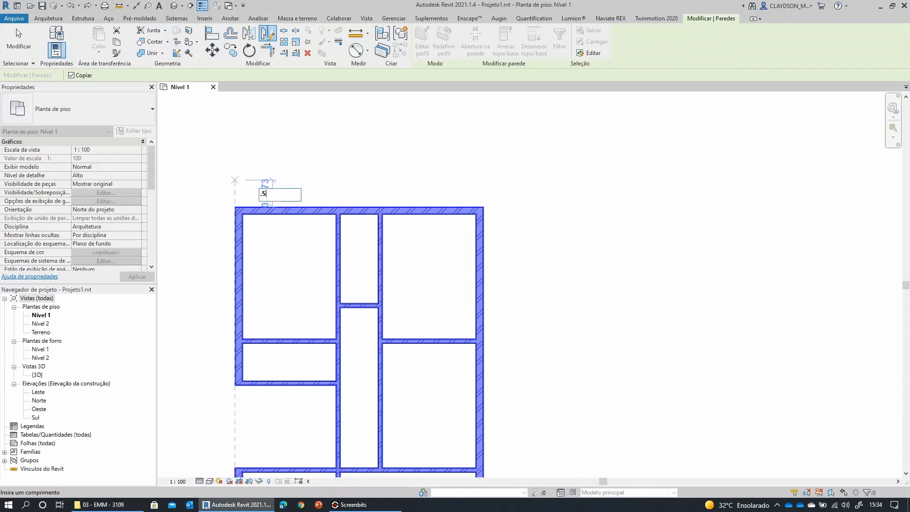
pyautogui.press('Return')
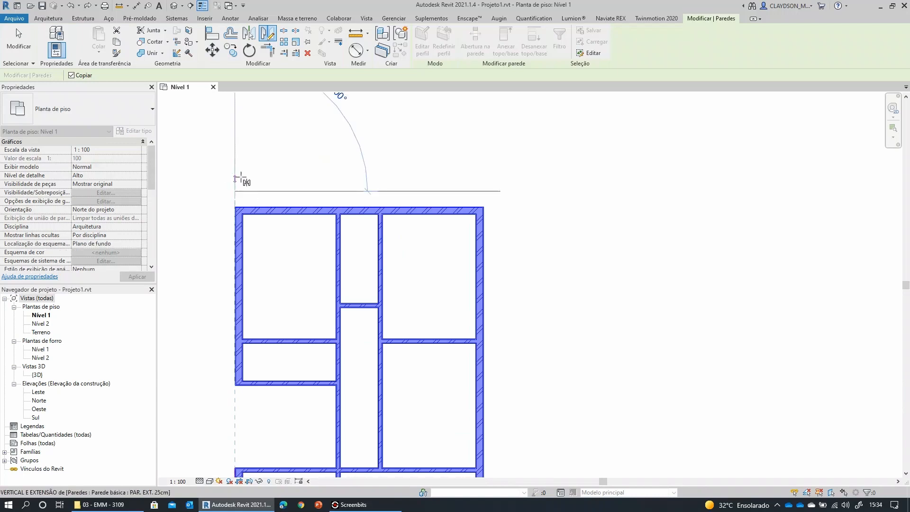
pyautogui.click(522, 190)
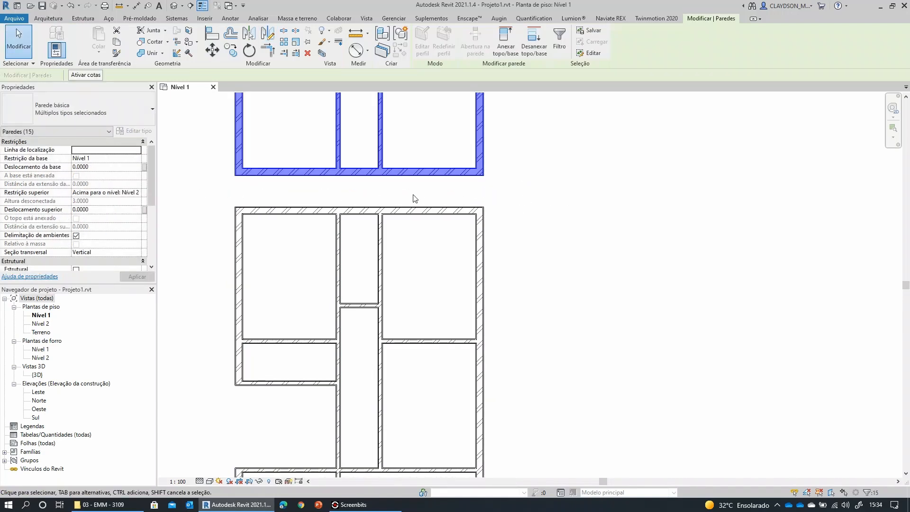
pyautogui.moveTo(415, 198); pyautogui.dragTo(451, 257, button='middle')
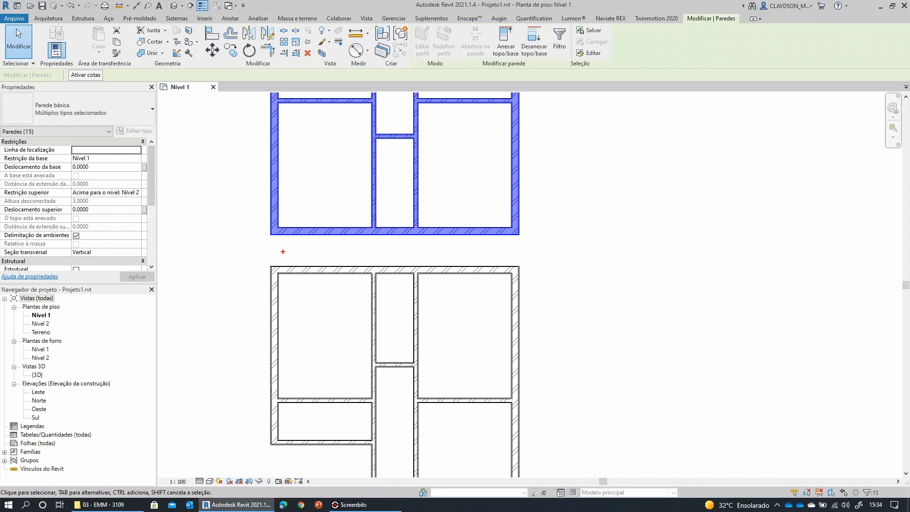
pyautogui.moveTo(238, 252); pyautogui.dragTo(703, 259)
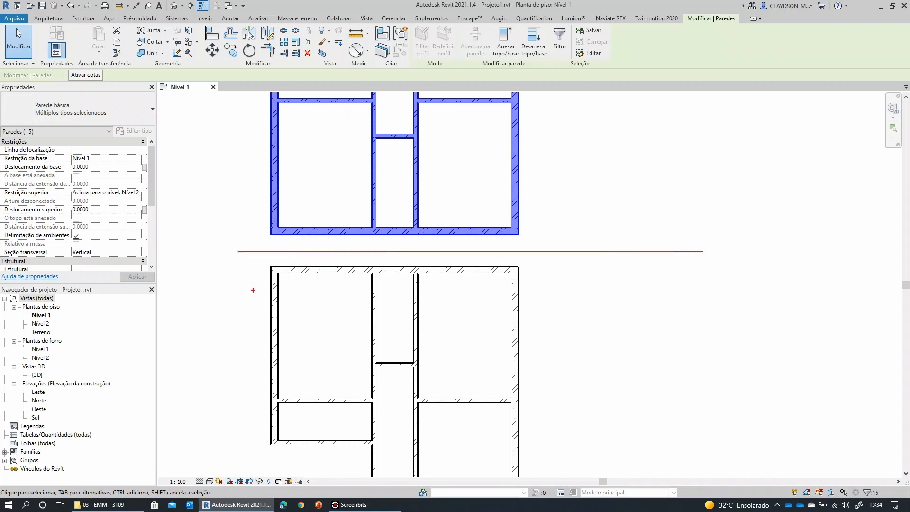
pyautogui.moveTo(253, 290); pyautogui.dragTo(191, 207)
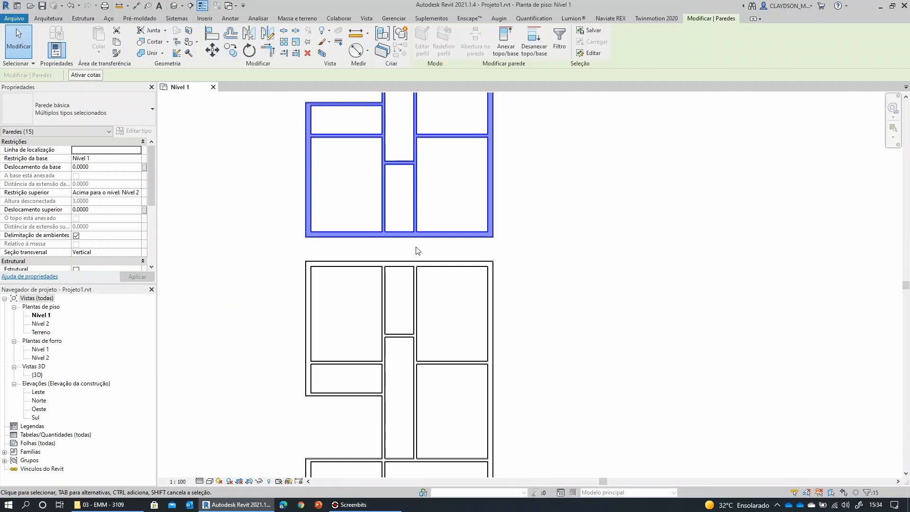
# Delete the mirrored copy of all walls located north of the original floor plan
pyautogui.scroll(-5, 417, 248)
pyautogui.click(463, 228)
pyautogui.scroll(2, 455, 234)
pyautogui.moveTo(454, 234); pyautogui.dragTo(436, 296, button='middle')
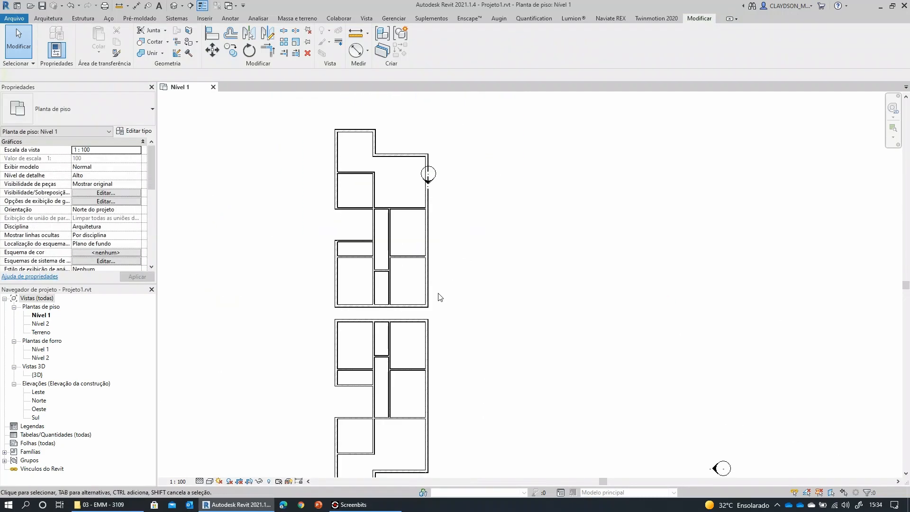
pyautogui.moveTo(304, 115); pyautogui.dragTo(432, 319)
pyautogui.press('Delete')
pyautogui.moveTo(478, 269); pyautogui.dragTo(471, 153, button='middle')
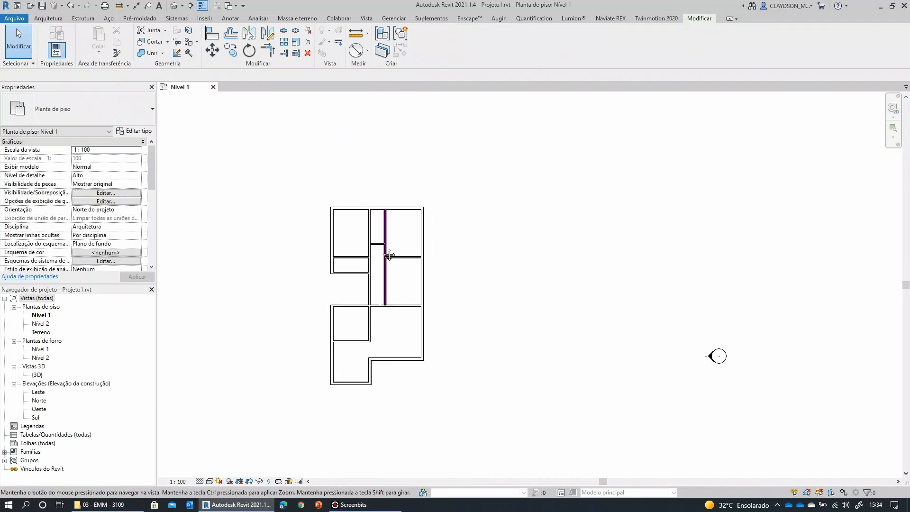
pyautogui.scroll(4, 327, 296)
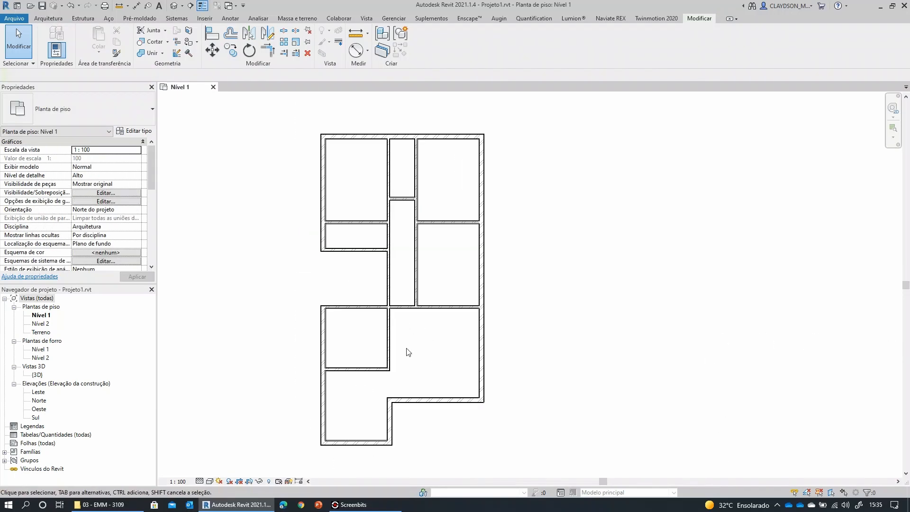
# Split the northwest room's west exterior wall at two points with Split Element, the first about 0.81 m from the north wall
pyautogui.click(284, 33)
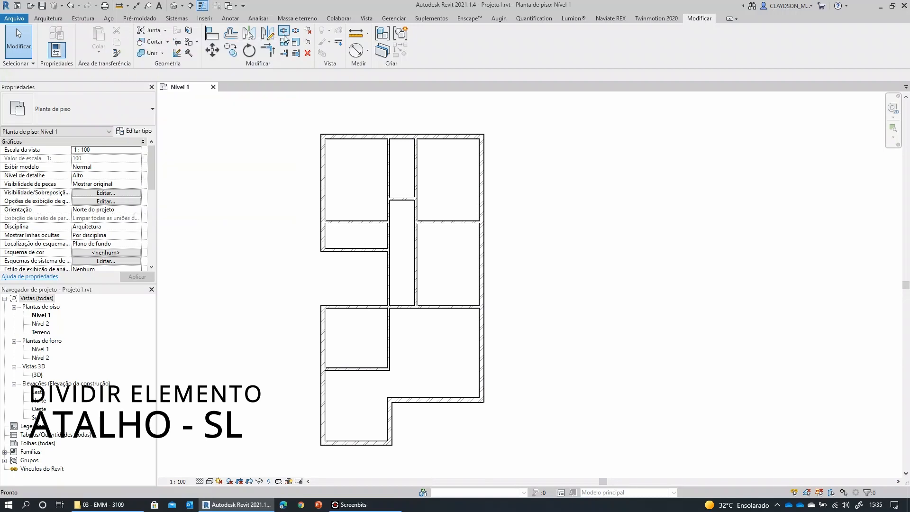
pyautogui.scroll(2, 334, 169)
pyautogui.scroll(3, 329, 174)
pyautogui.moveTo(317, 137); pyautogui.dragTo(313, 187, button='middle')
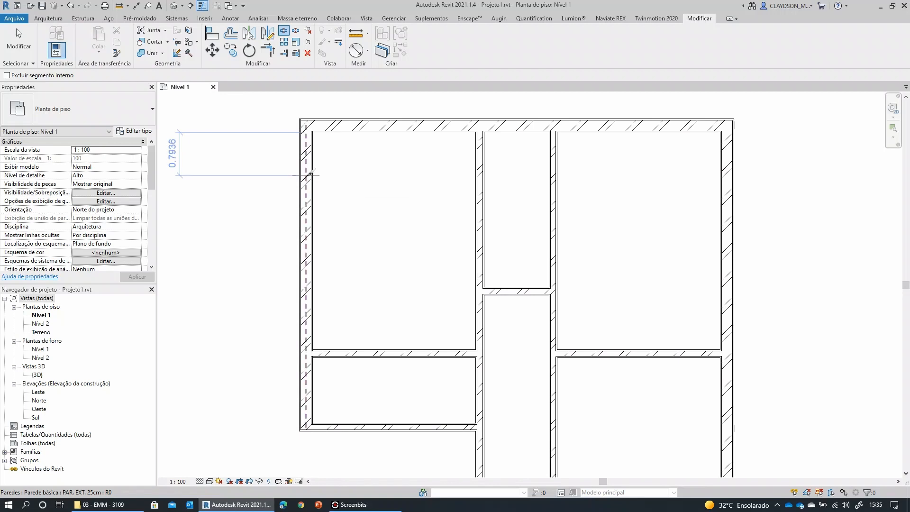
pyautogui.click(305, 176)
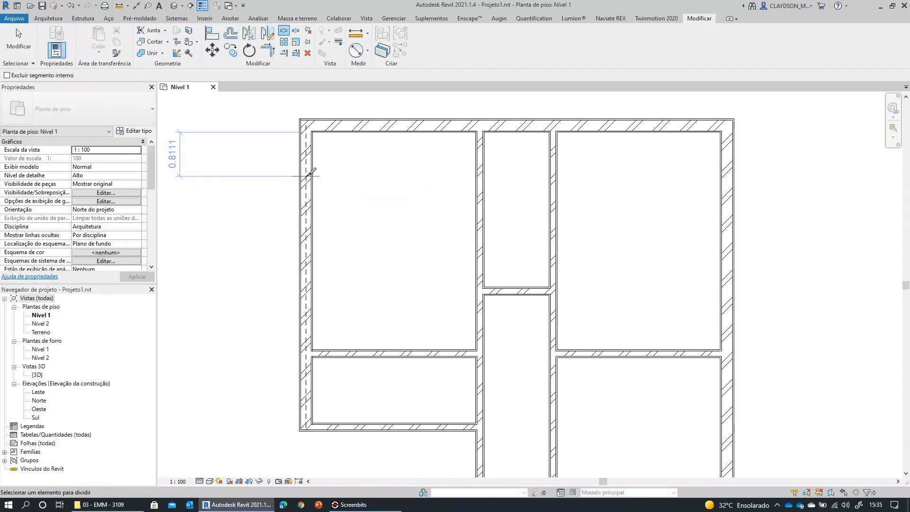
pyautogui.click(309, 273)
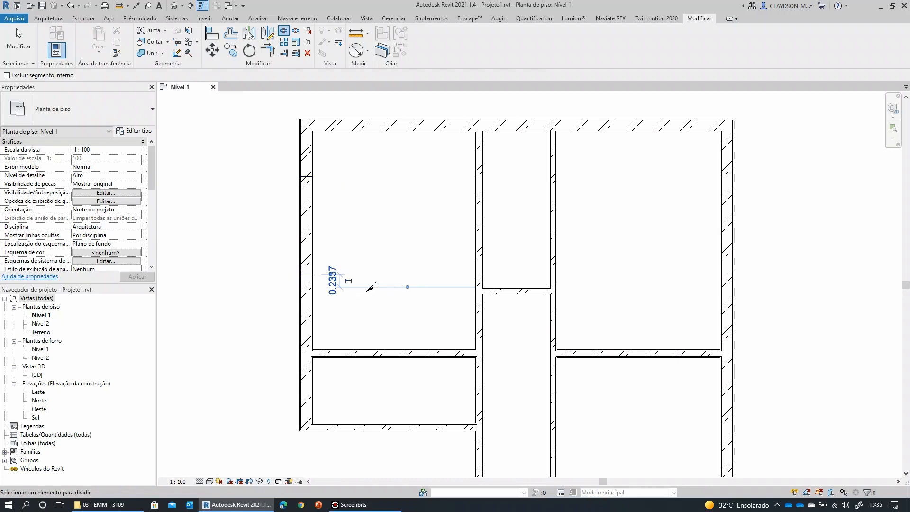
# Delete the segment of the west exterior wall between the two split points
pyautogui.press('Escape')
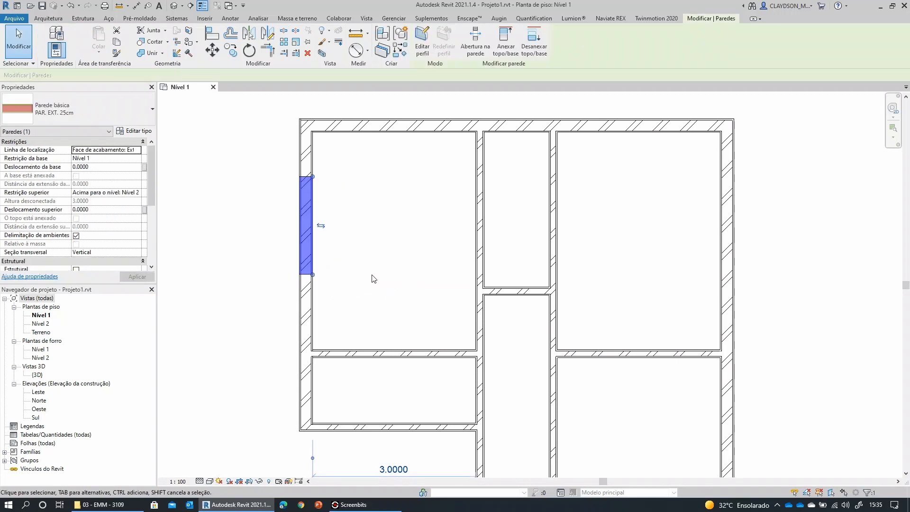
pyautogui.press('Delete')
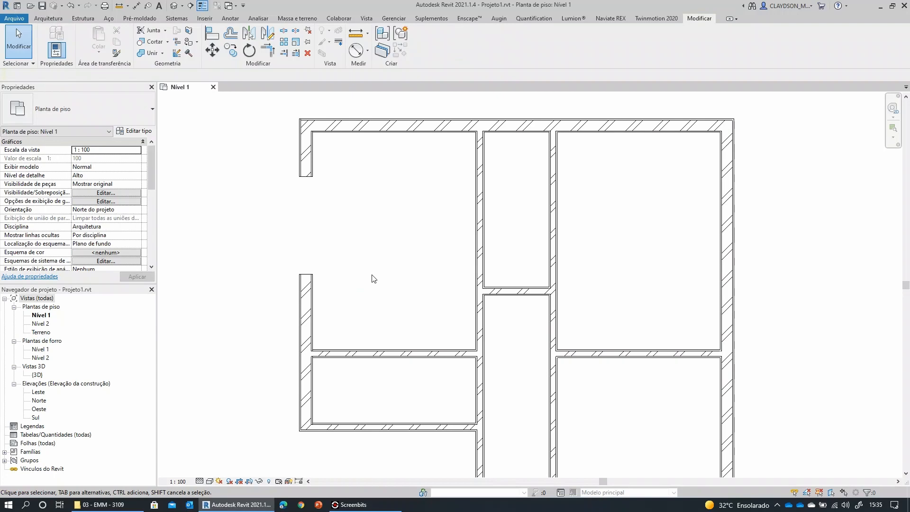
pyautogui.scroll(2, 353, 284)
pyautogui.scroll(-2, 347, 275)
# Undo the segment deletion and both splits of the west exterior wall
pyautogui.hotkey('ctrl', 'z')
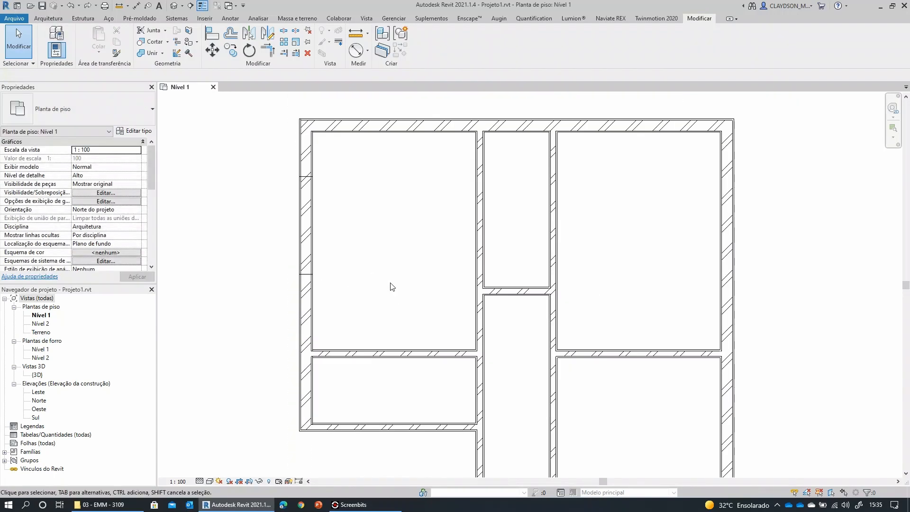
pyautogui.click(318, 243)
pyautogui.press('Escape')
pyautogui.scroll(-1, 381, 263)
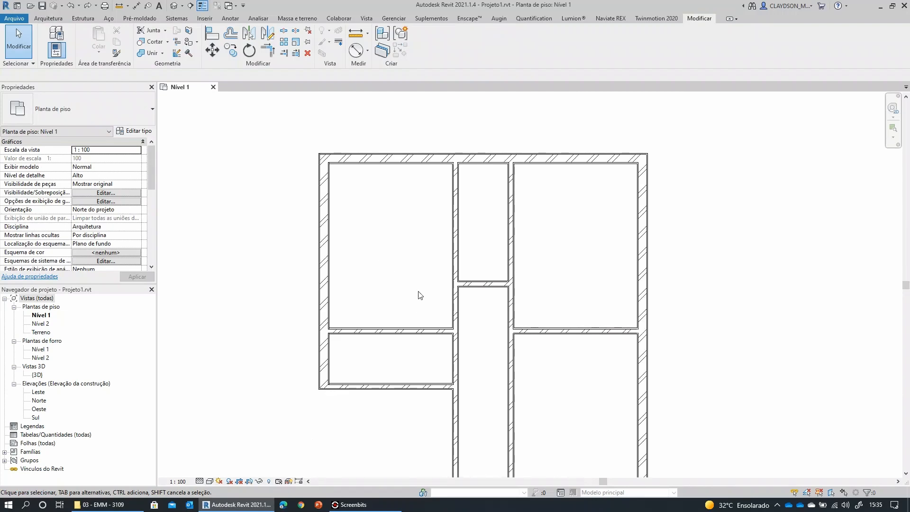
pyautogui.scroll(-2, 391, 262)
pyautogui.scroll(-1, 392, 392)
pyautogui.moveTo(399, 388); pyautogui.dragTo(396, 245, button='middle')
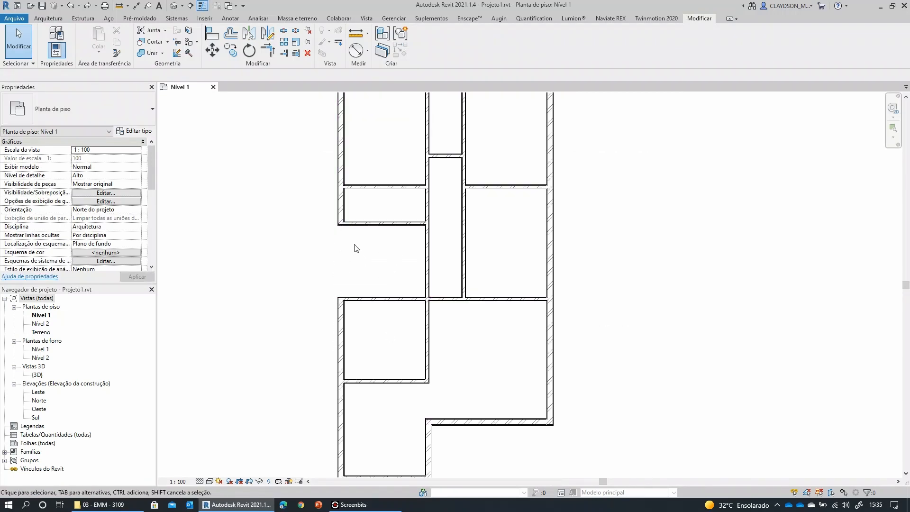
# Split the northwest room's west exterior wall with a 0.1 m gap, about 0.82 m from the north wall, using Split with Gap
pyautogui.click(295, 31)
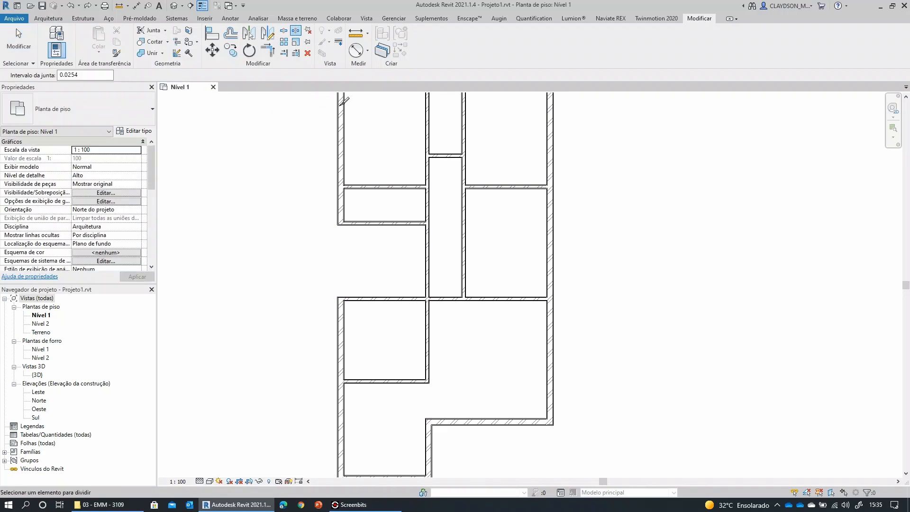
pyautogui.moveTo(378, 125); pyautogui.dragTo(396, 213, button='middle')
pyautogui.scroll(3, 393, 214)
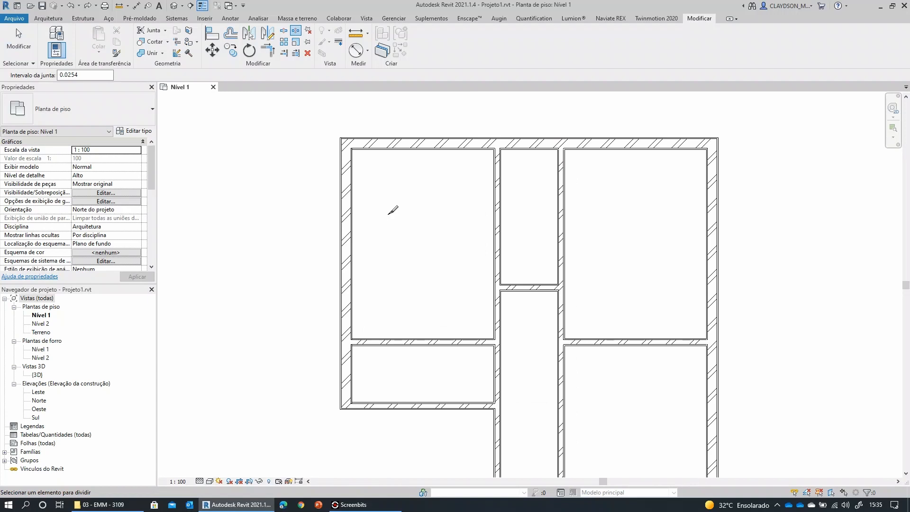
pyautogui.doubleClick(71, 75)
pyautogui.write('.1')
pyautogui.press('Return')
pyautogui.click(349, 189)
pyautogui.scroll(5, 350, 189)
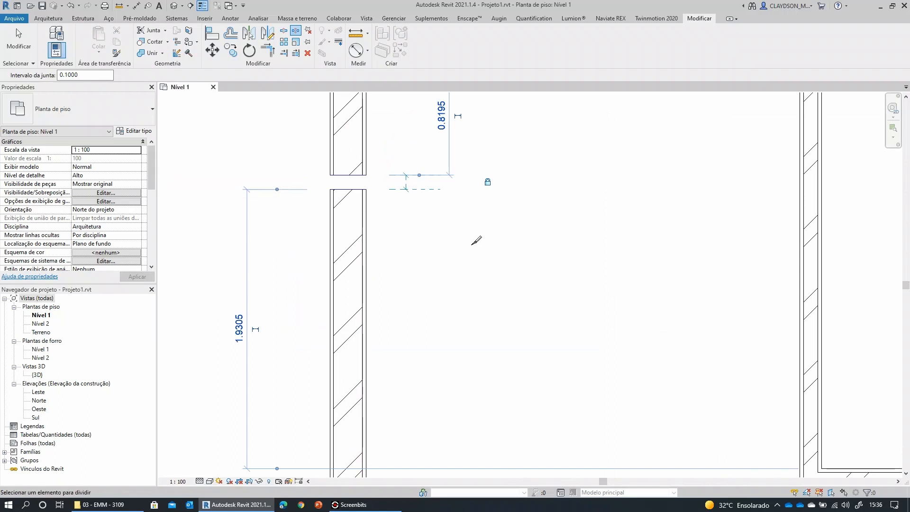
pyautogui.press('Escape')
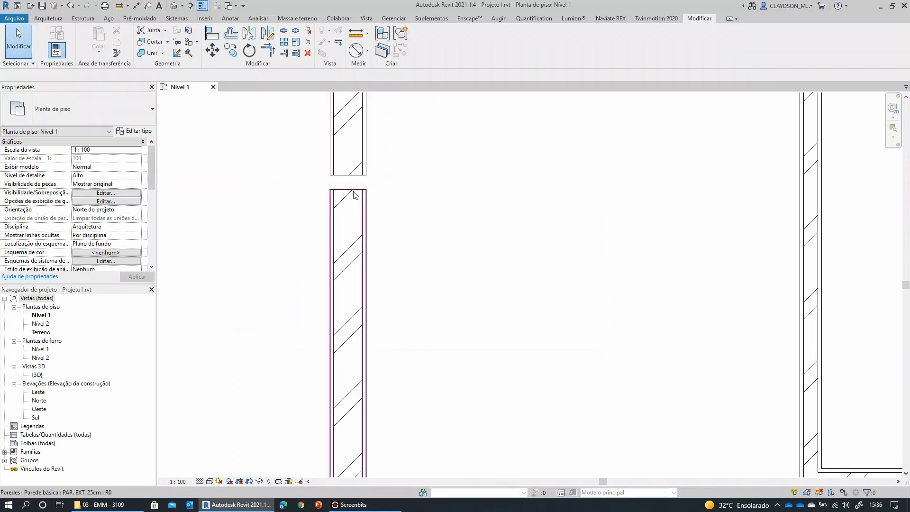
# Inspect the gap dimension on the lower segment of the split west exterior wall and undo the gap split
pyautogui.click(356, 194)
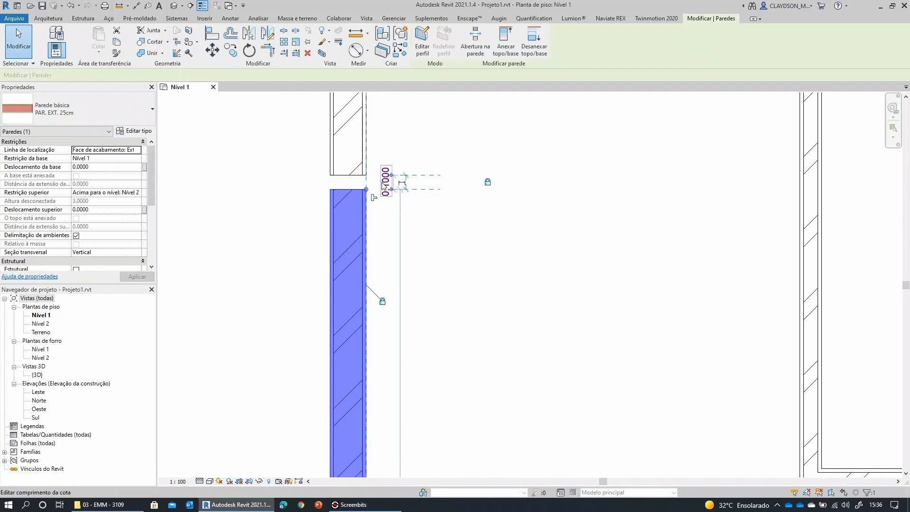
pyautogui.click(481, 242)
pyautogui.scroll(-5, 479, 235)
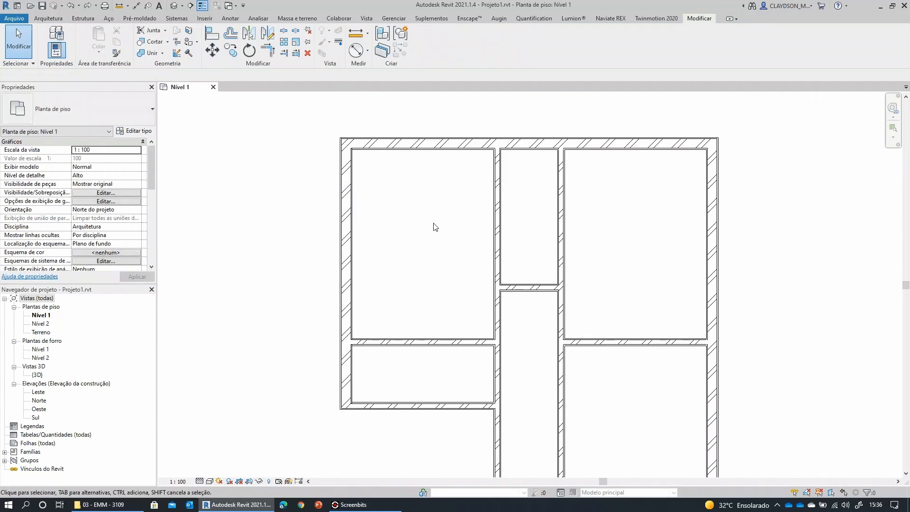
pyautogui.scroll(-3, 444, 213)
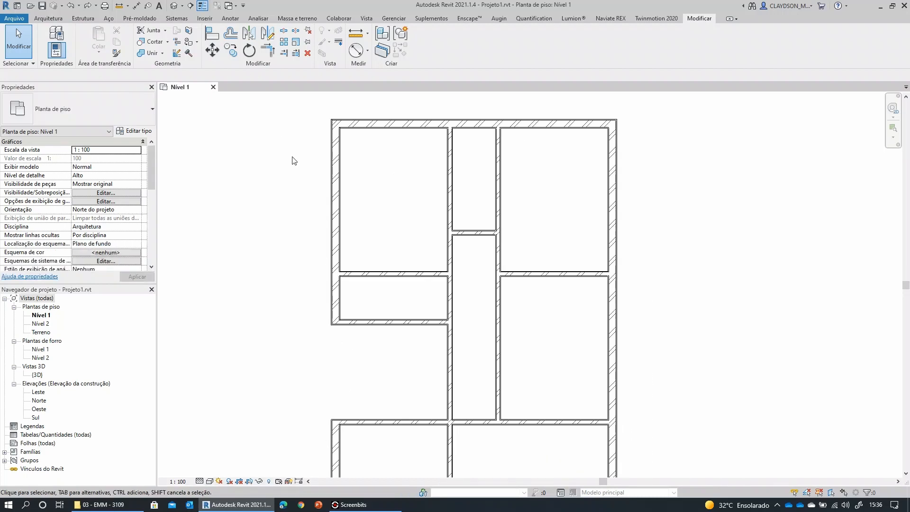
pyautogui.scroll(-1, 294, 161)
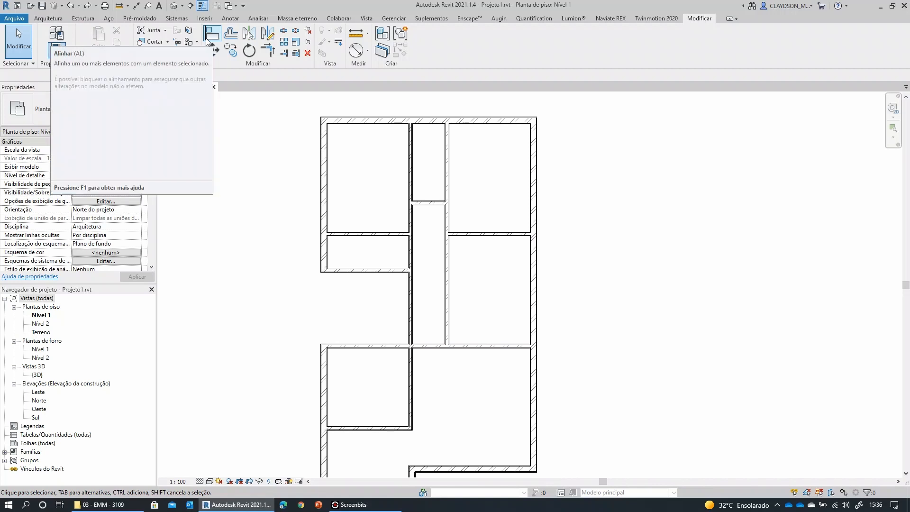
# Try to align the corridor's east wall with the inner face of the south room's east exterior wall
pyautogui.click(207, 41)
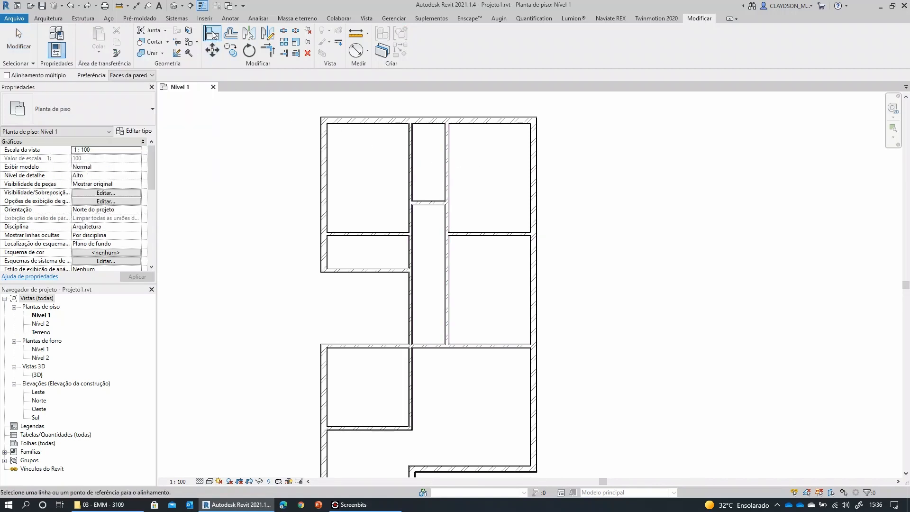
pyautogui.press('Escape')
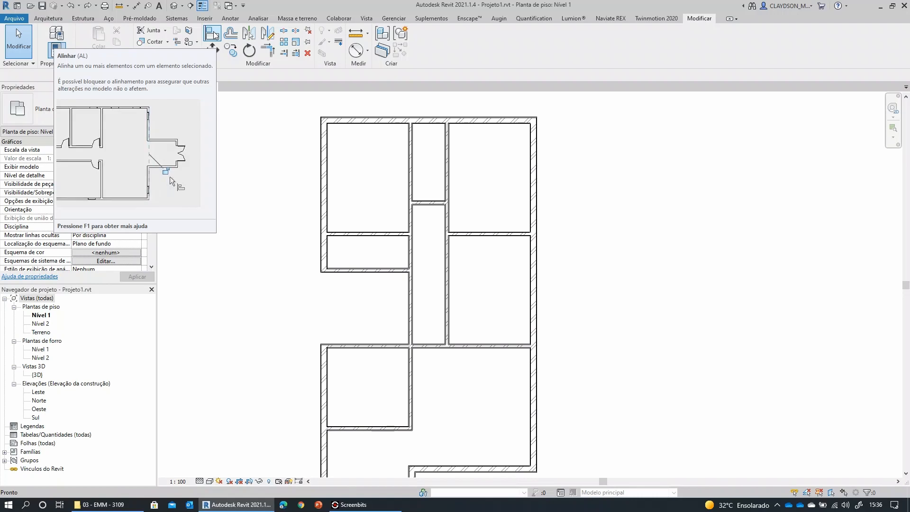
pyautogui.scroll(-1, 516, 295)
pyautogui.moveTo(555, 387); pyautogui.dragTo(498, 269, button='middle')
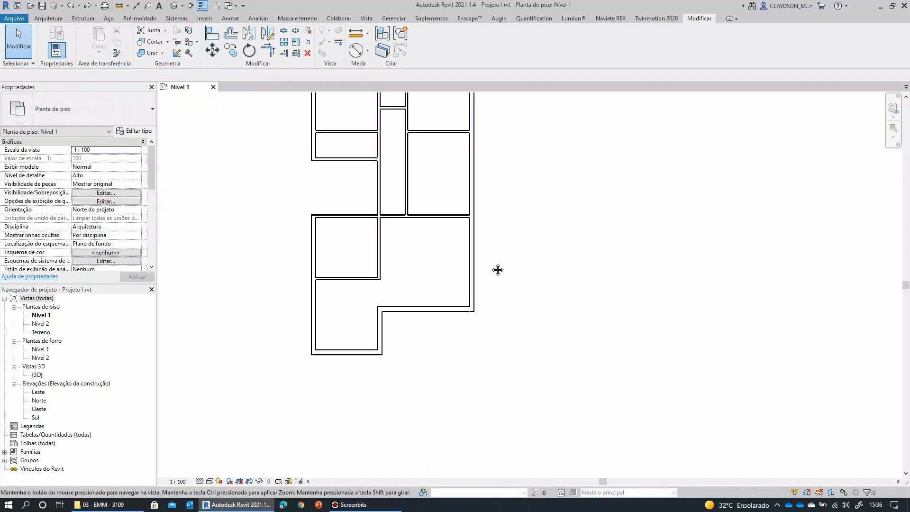
pyautogui.scroll(4, 474, 258)
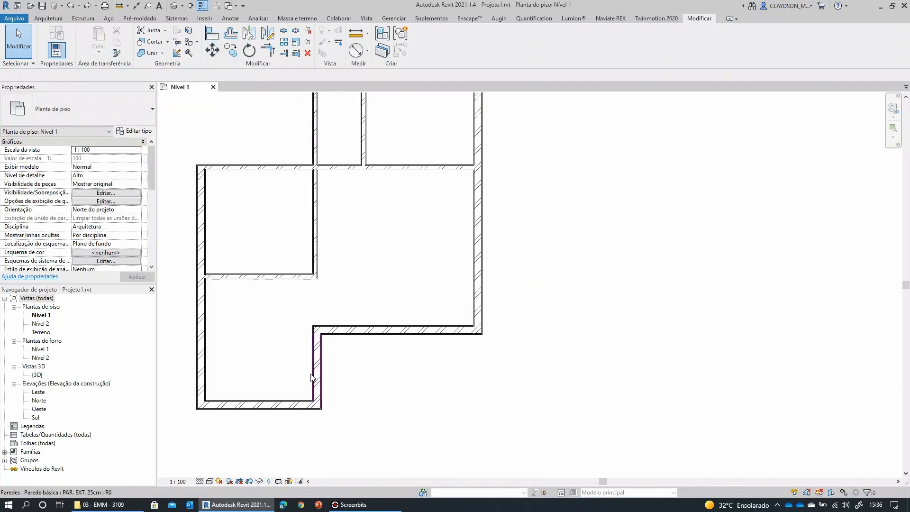
pyautogui.click(212, 34)
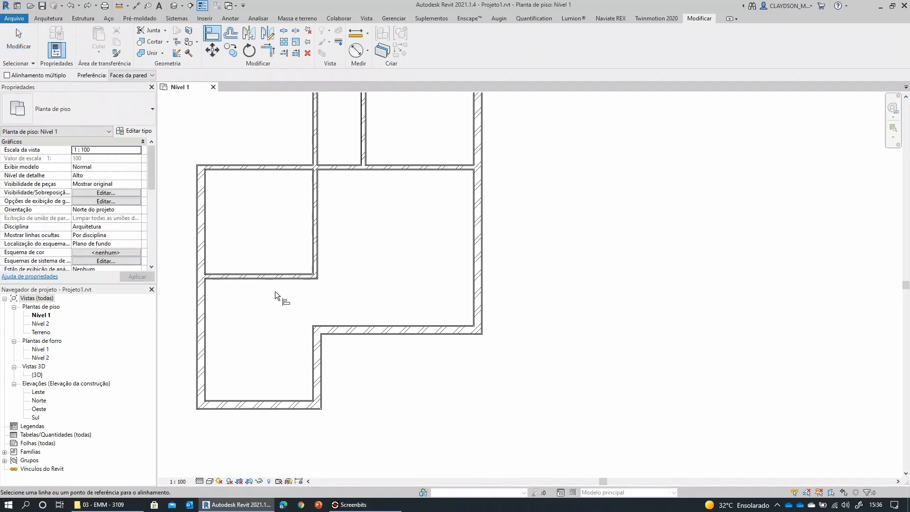
pyautogui.click(314, 359)
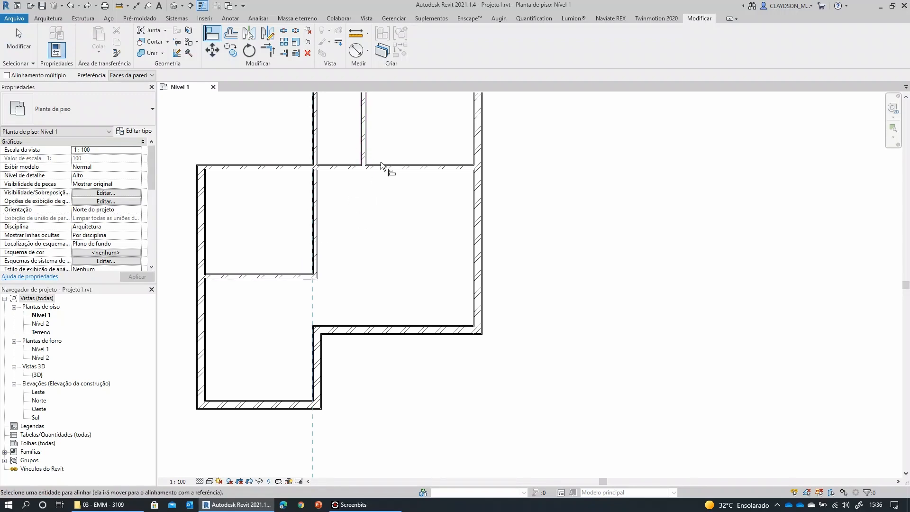
pyautogui.click(366, 141)
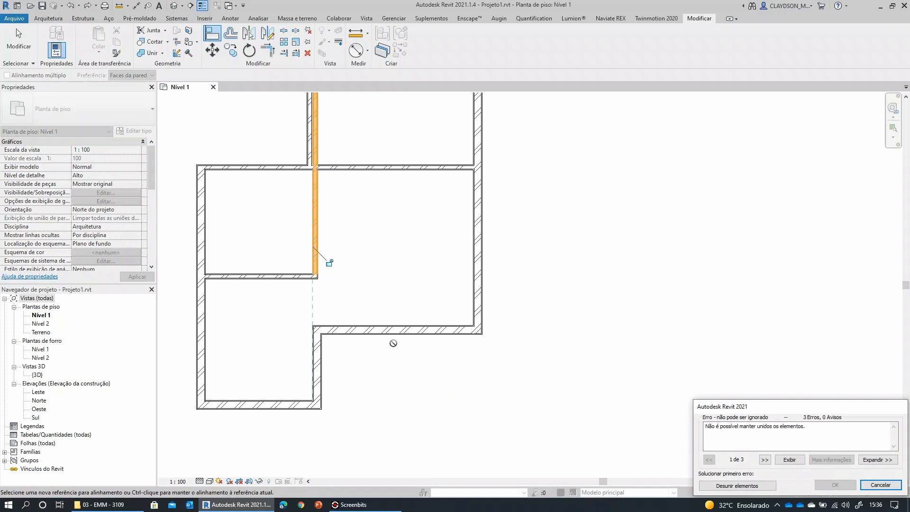
pyautogui.press('Escape')
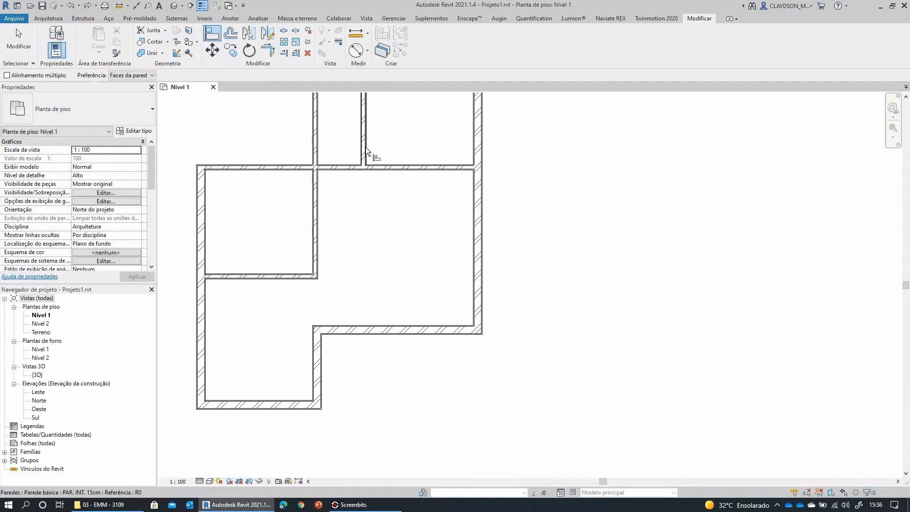
# Align the inner face of the south room's east exterior wall with the east face of the corridor's east wall
pyautogui.click(312, 362)
pyautogui.scroll(-1, 441, 368)
pyautogui.moveTo(441, 369); pyautogui.dragTo(439, 396, button='middle')
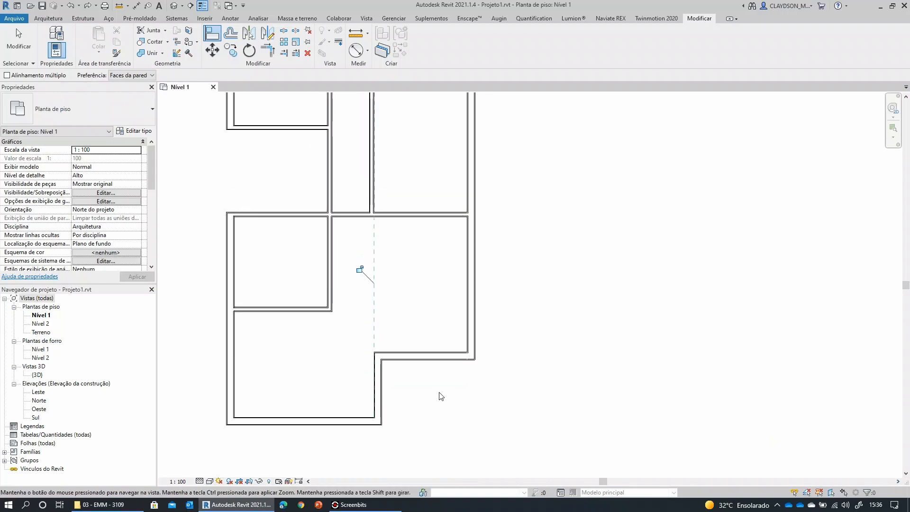
pyautogui.scroll(1, 409, 378)
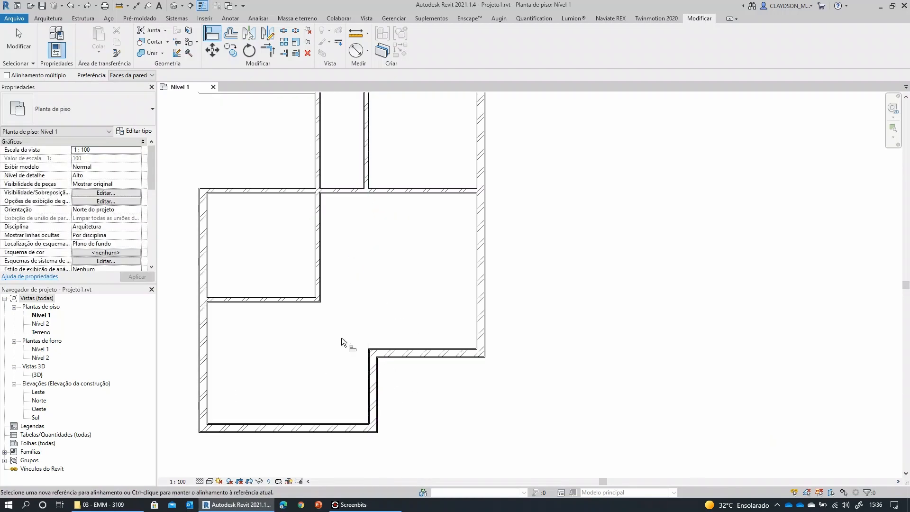
# Align the south room's east exterior wall back with the west face of the corridor's west wall and leave Align
pyautogui.click(314, 281)
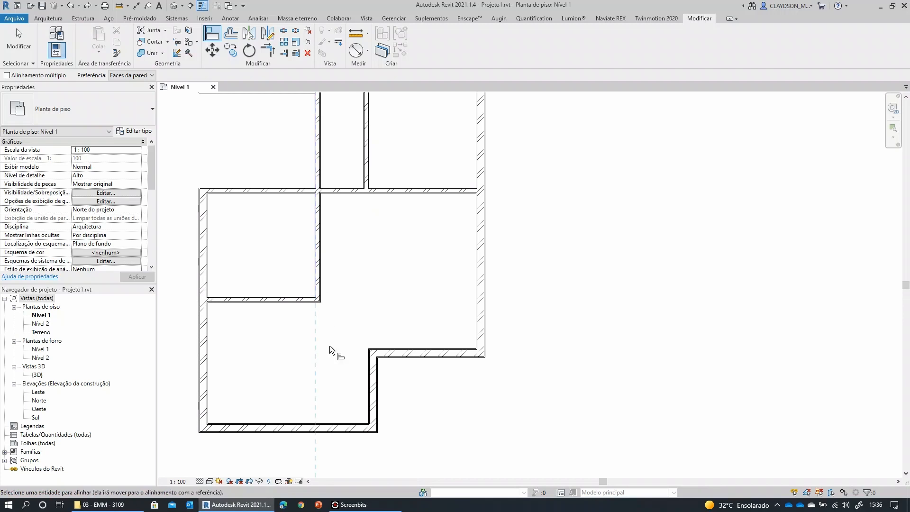
pyautogui.click(364, 386)
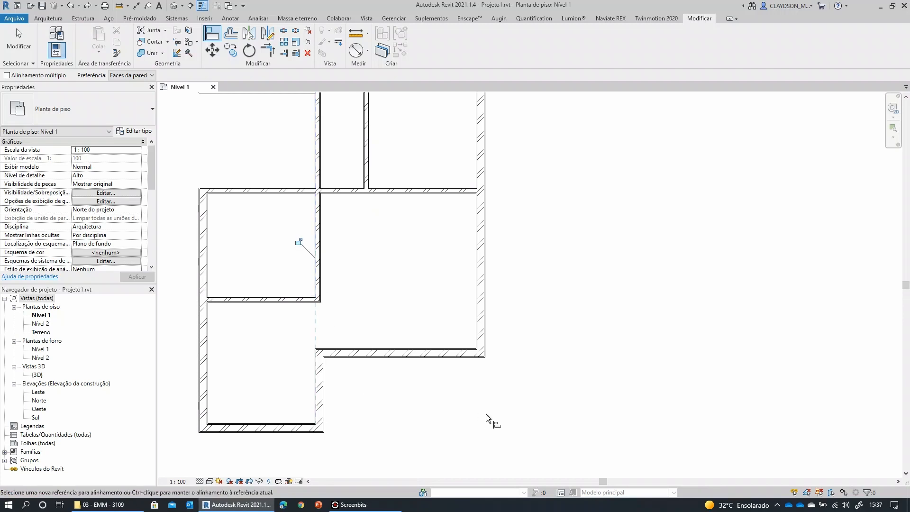
pyautogui.press('Escape')
pyautogui.press('Escape')
pyautogui.scroll(-4, 483, 421)
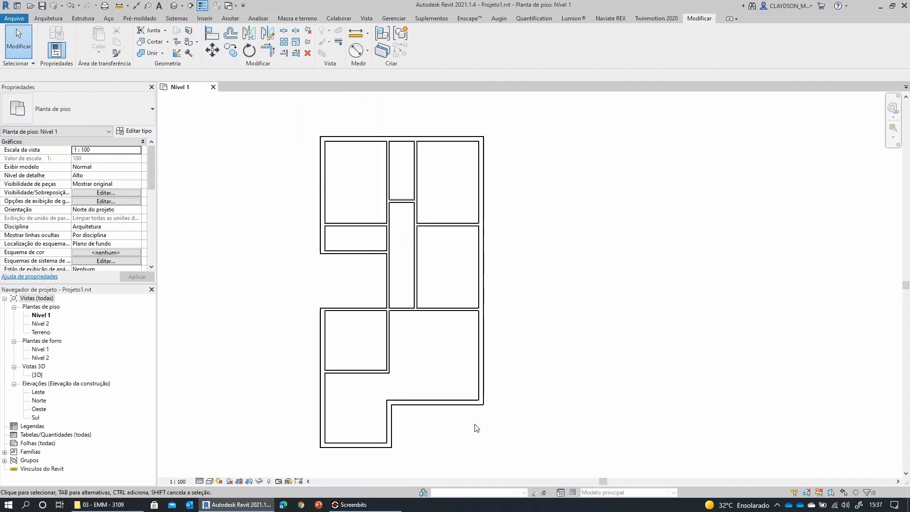
pyautogui.moveTo(477, 428); pyautogui.dragTo(487, 418, button='middle')
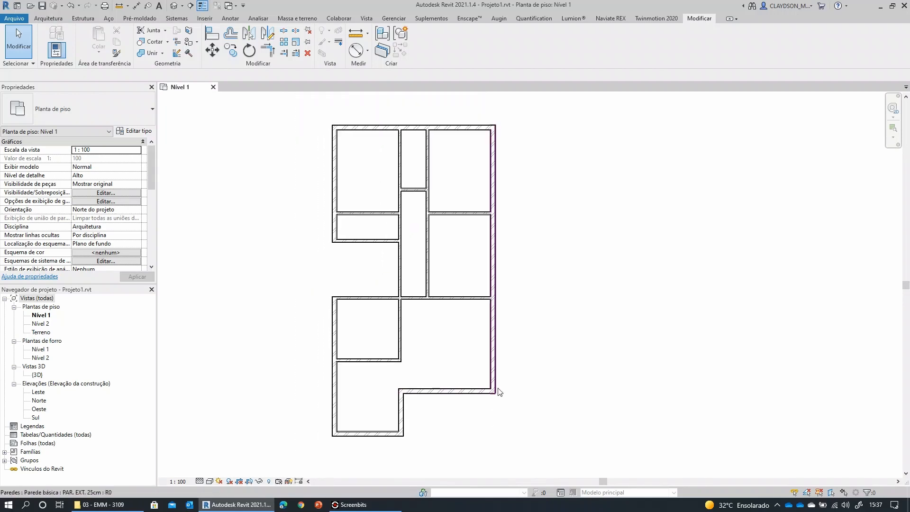
# Flip the south room's east exterior wall and back, and move it east to about 6.00 m from the west exterior wall
pyautogui.scroll(1, 445, 428)
pyautogui.scroll(2, 429, 414)
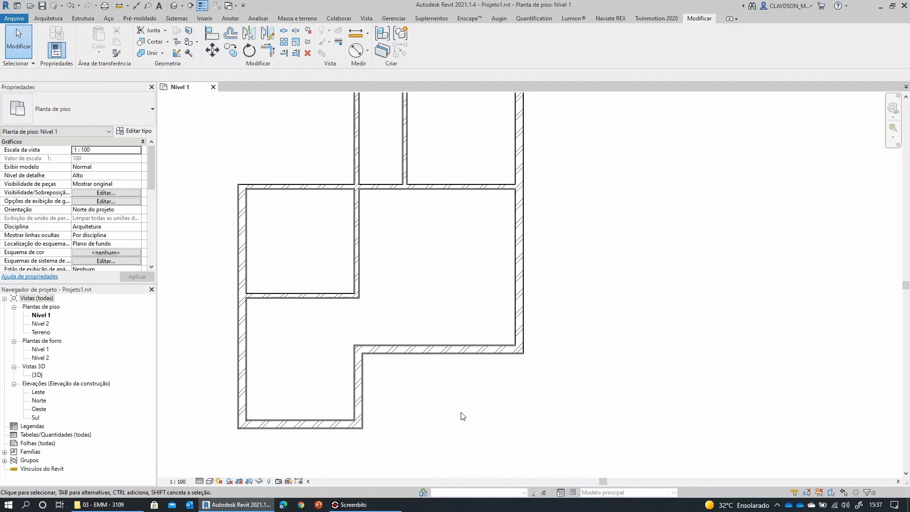
pyautogui.click(370, 384)
pyautogui.click(369, 386)
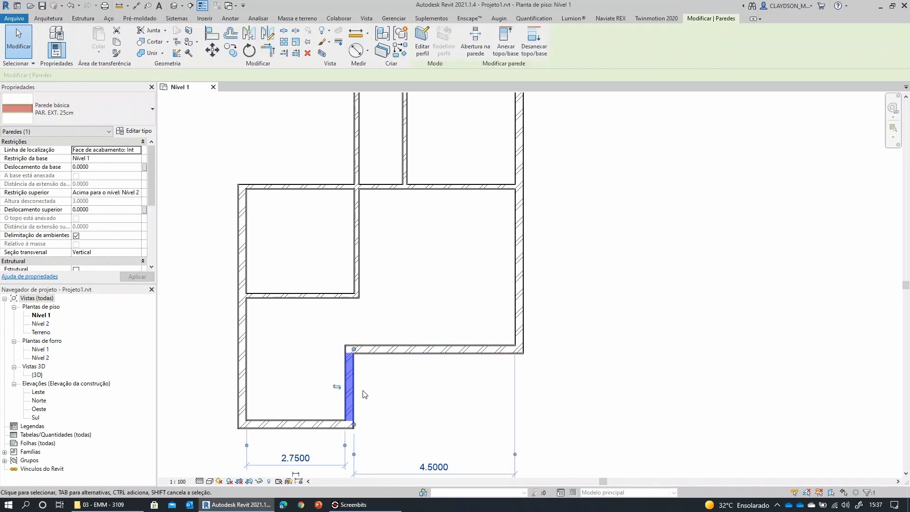
pyautogui.click(336, 386)
pyautogui.moveTo(418, 367); pyautogui.dragTo(467, 369)
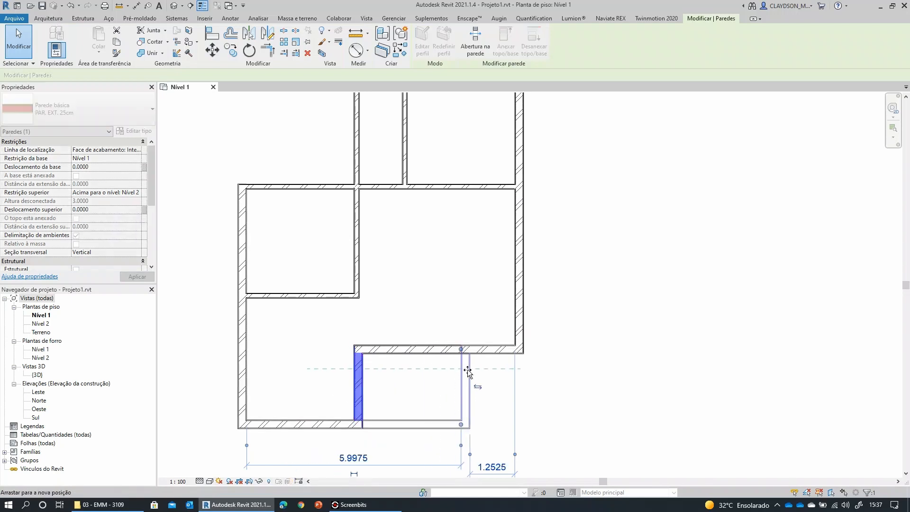
pyautogui.click(562, 386)
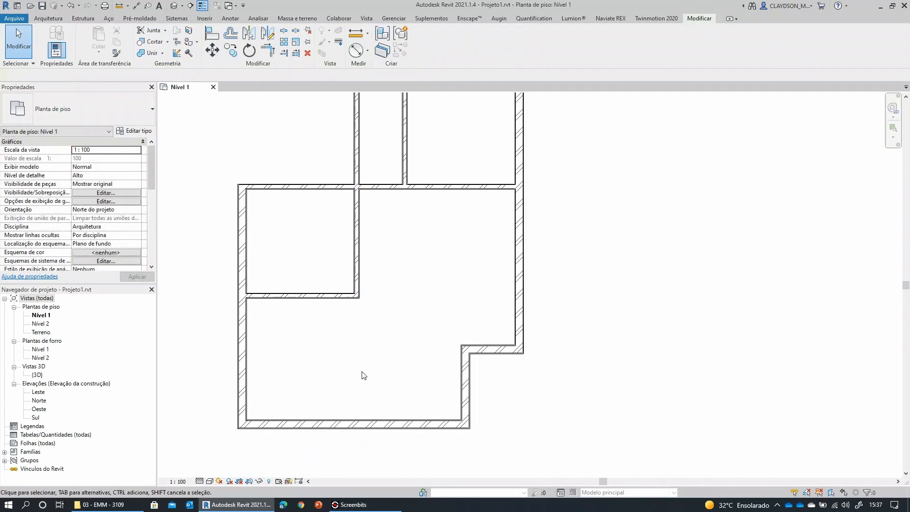
# Use Align to bring the displaced east exterior wall's inner face in line with the west face of the interior wall north of it
pyautogui.press('a')
pyautogui.press('l')
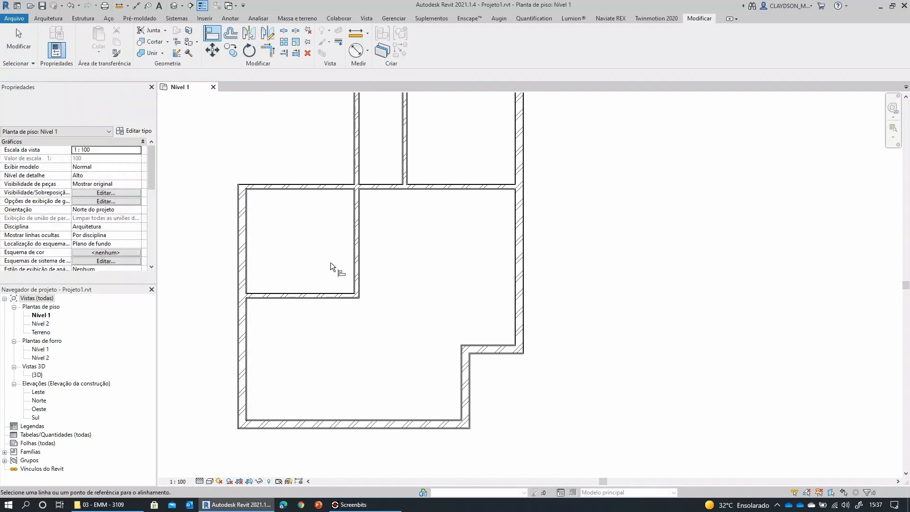
pyautogui.click(352, 264)
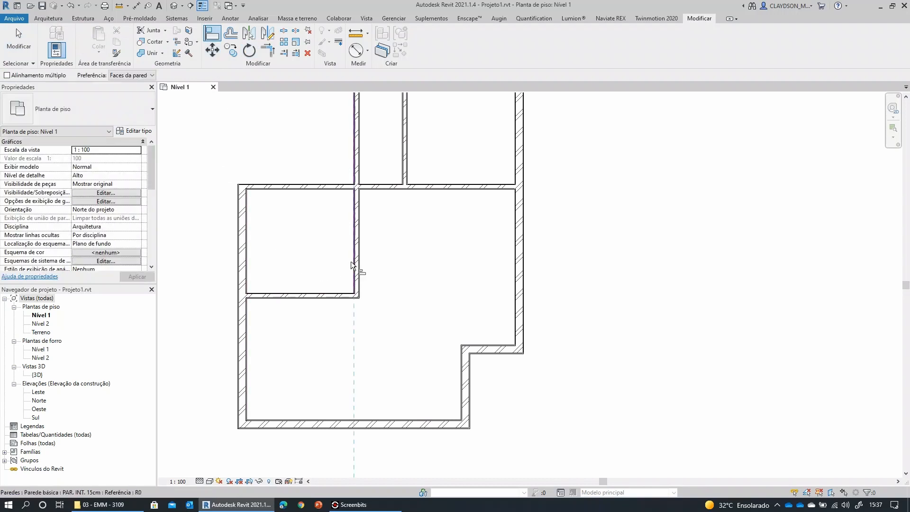
pyautogui.click(463, 369)
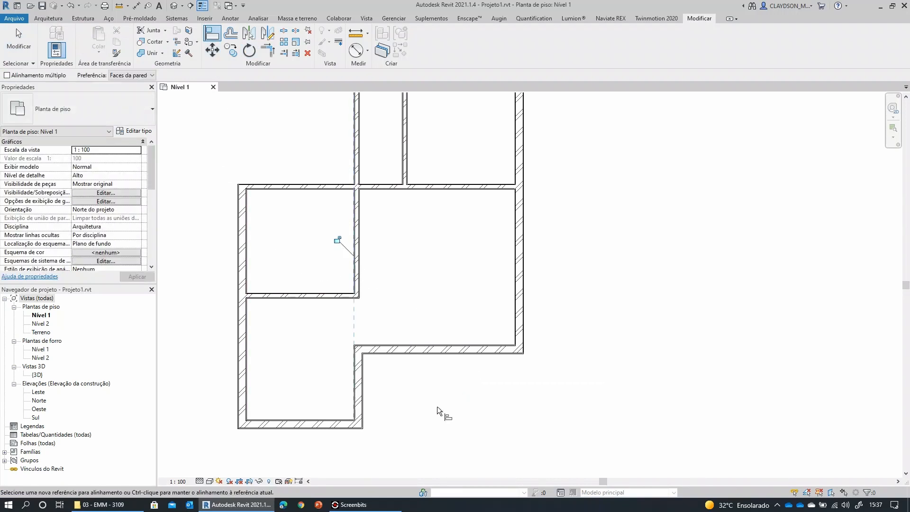
pyautogui.press('Escape')
pyautogui.press('Escape')
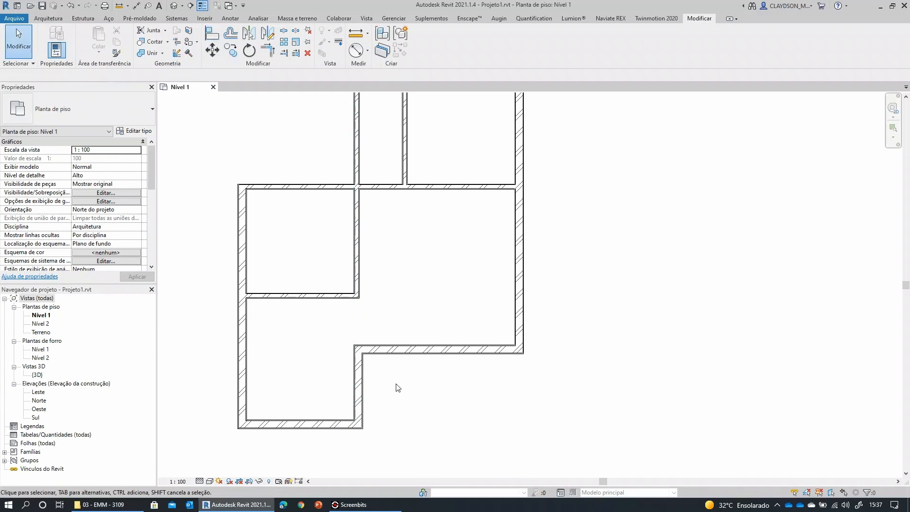
# Review the properties of the interior wall separating the two east rooms and clear the selection
pyautogui.scroll(-1, 401, 386)
pyautogui.scroll(-2, 404, 385)
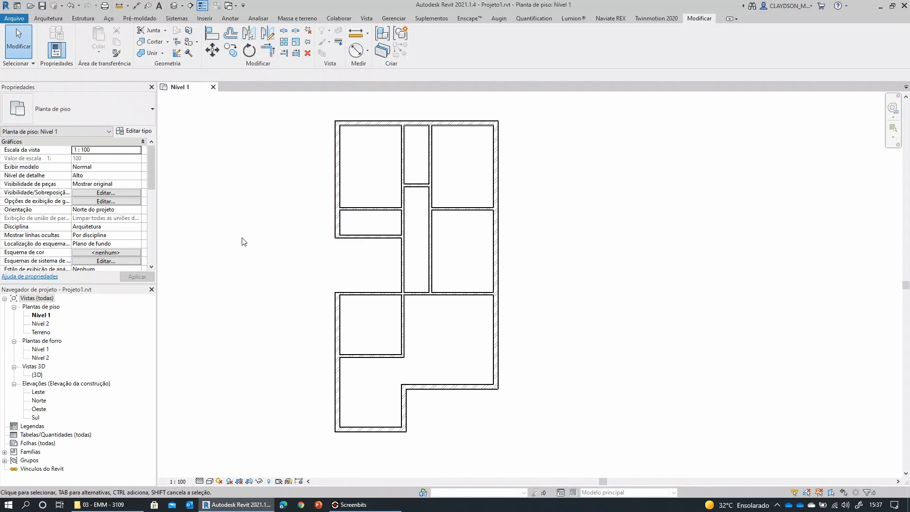
pyautogui.click(465, 210)
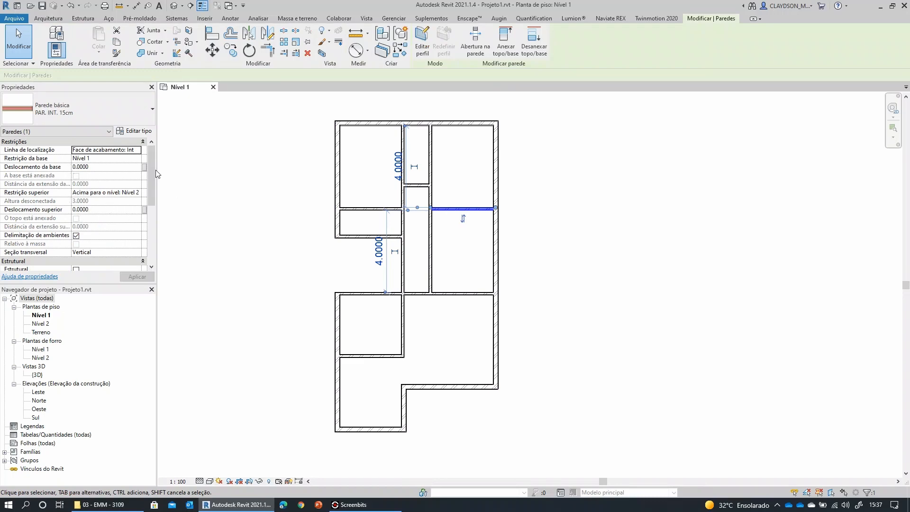
pyautogui.scroll(-5, 153, 212)
pyautogui.scroll(5, 154, 212)
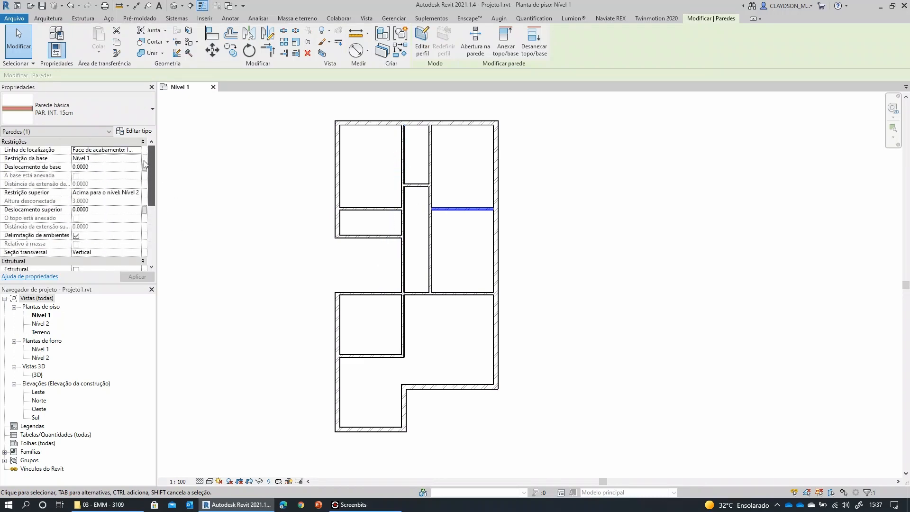
pyautogui.click(426, 351)
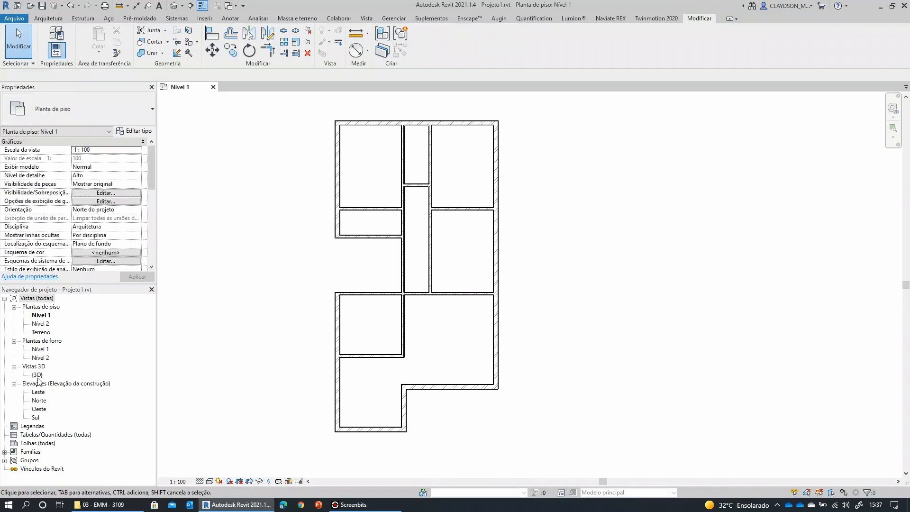
# Open the {3D} view to examine the building's walls up close
pyautogui.doubleClick(37, 374)
pyautogui.scroll(3, 533, 250)
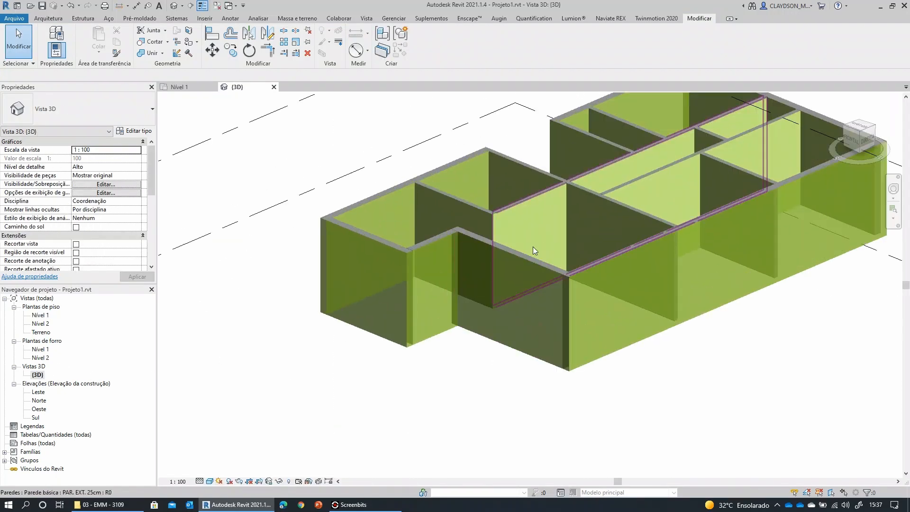
# Examine the long interior wall running along the corridor and the walls around the south rooms
pyautogui.keyDown('shift'); pyautogui.moveTo(532, 247); pyautogui.dragTo(528, 305, button='middle'); pyautogui.keyUp('shift')
pyautogui.moveTo(489, 321); pyautogui.dragTo(382, 381, button='middle')
pyautogui.scroll(2, 454, 335)
pyautogui.moveTo(451, 311); pyautogui.dragTo(377, 243, button='middle')
pyautogui.click(377, 245)
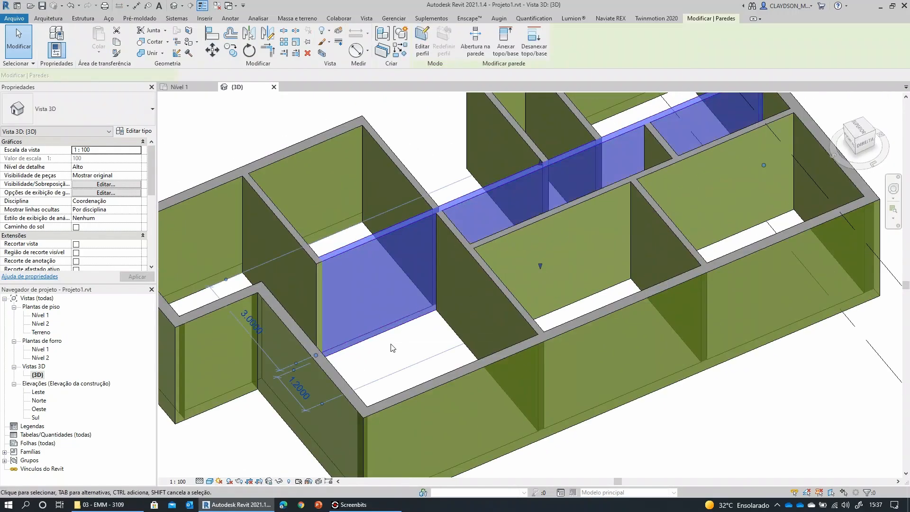
pyautogui.moveTo(390, 344); pyautogui.dragTo(539, 199, button='middle')
pyautogui.click(442, 323)
pyautogui.moveTo(453, 251); pyautogui.dragTo(457, 315, button='middle')
# Set the base offset of the 15 cm interior wall on the north side of the southwest projecting room to 0.20
pyautogui.click(410, 190)
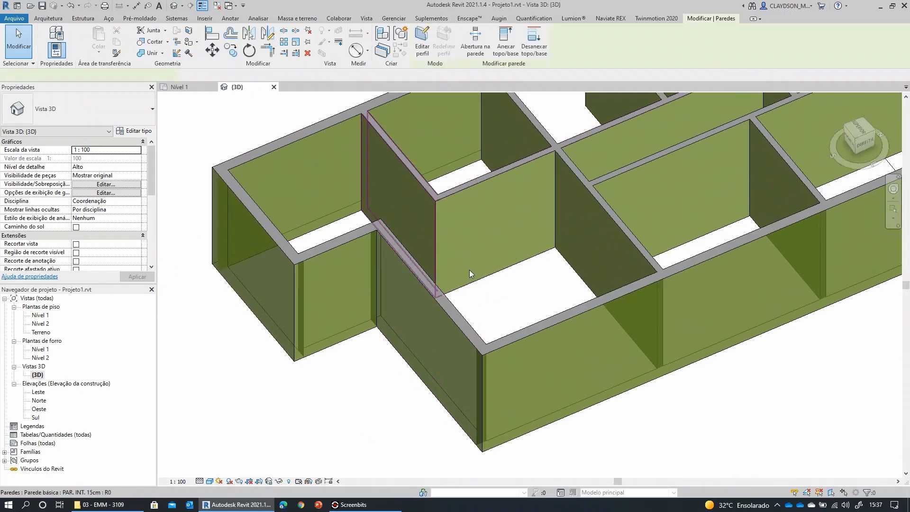
pyautogui.moveTo(470, 274); pyautogui.dragTo(411, 370, button='middle')
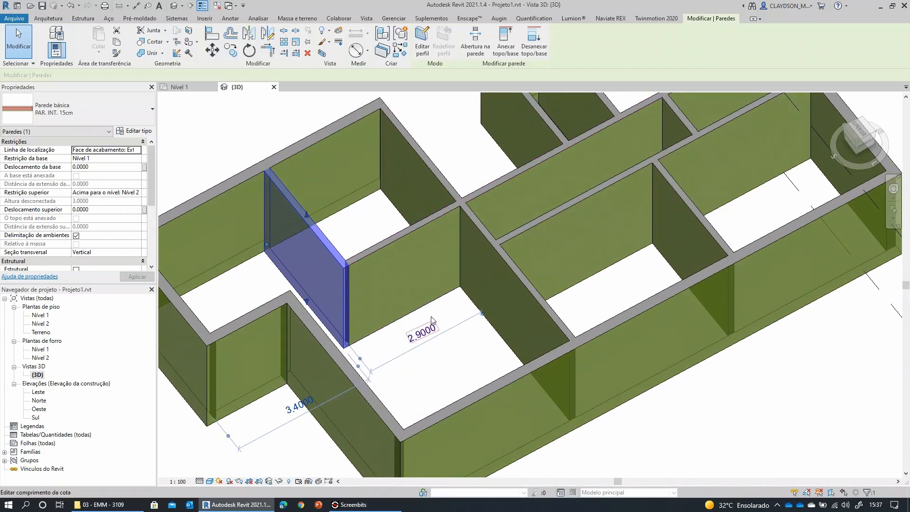
pyautogui.click(94, 158)
pyautogui.click(100, 193)
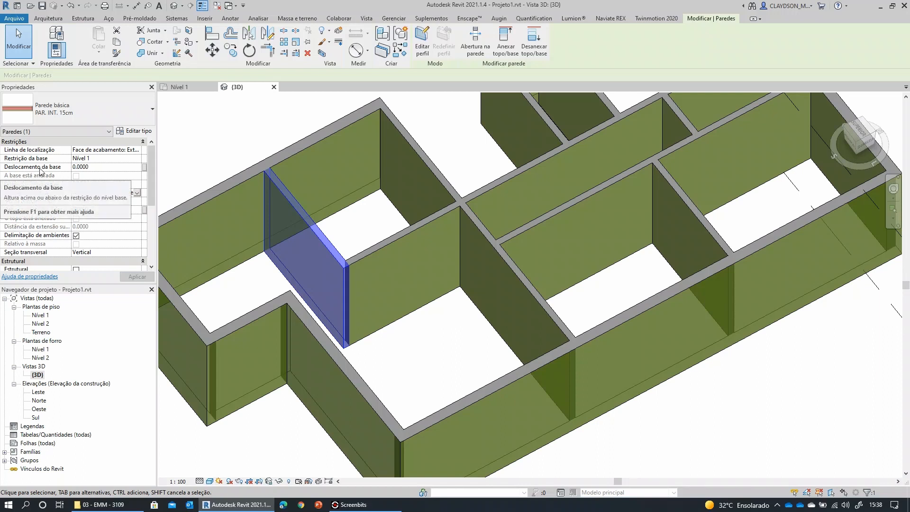
pyautogui.click(99, 167)
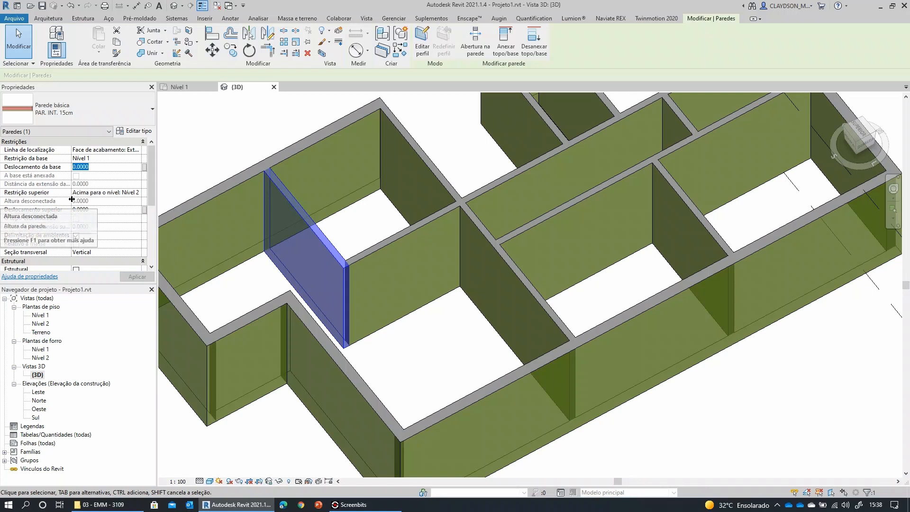
pyautogui.write('.2')
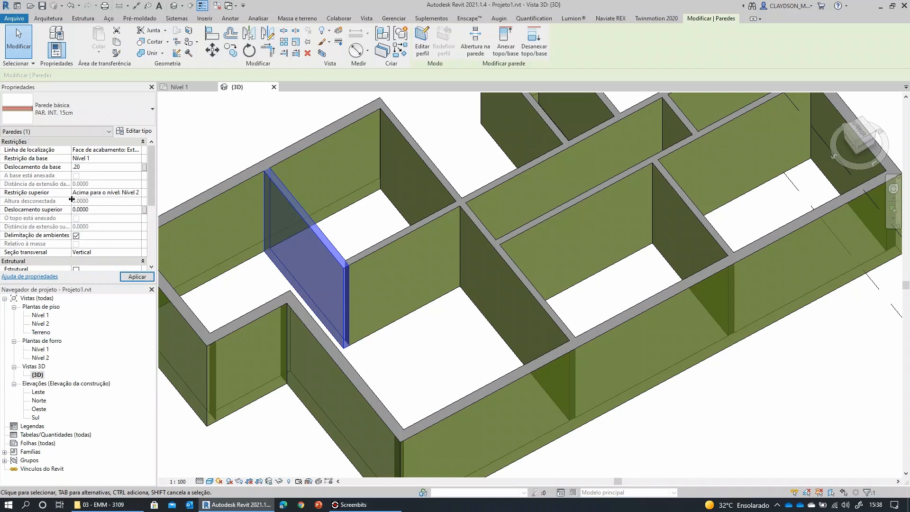
pyautogui.write('0')
pyautogui.press('Return')
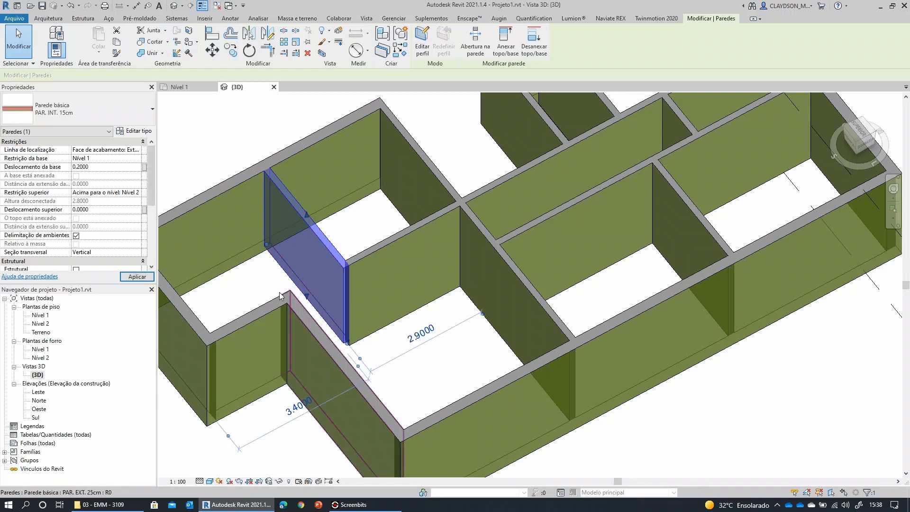
pyautogui.moveTo(318, 309); pyautogui.dragTo(403, 379, button='middle')
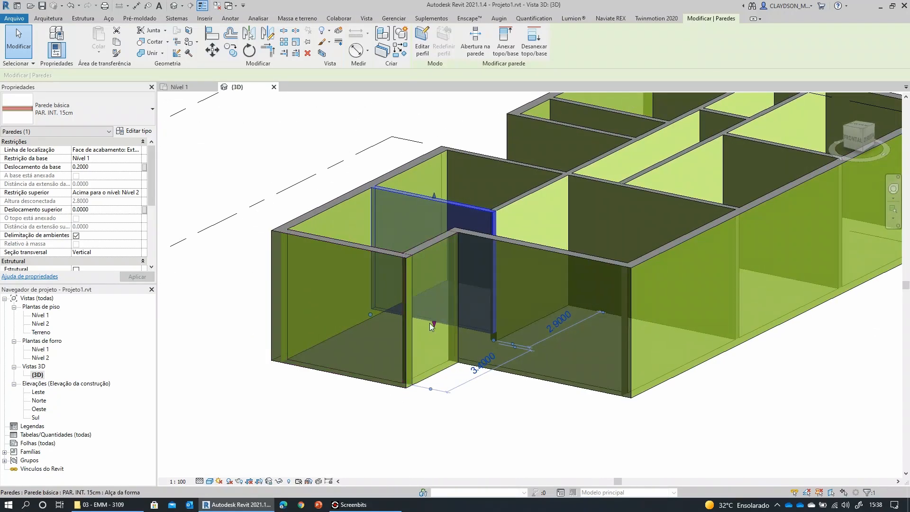
# Set the base offset of the southwest projecting room's south exterior wall to 0.2
pyautogui.click(370, 381)
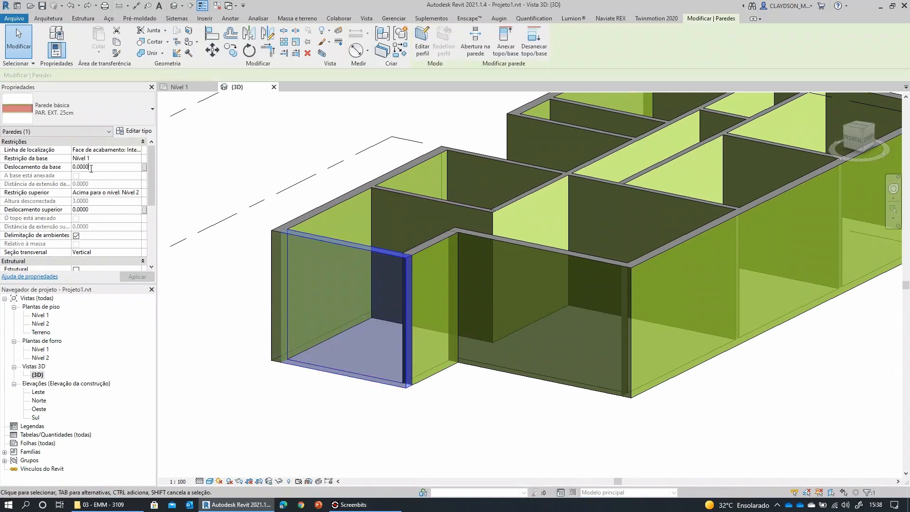
pyautogui.moveTo(54, 166); pyautogui.dragTo(27, 162)
pyautogui.write('.2')
pyautogui.press('Return')
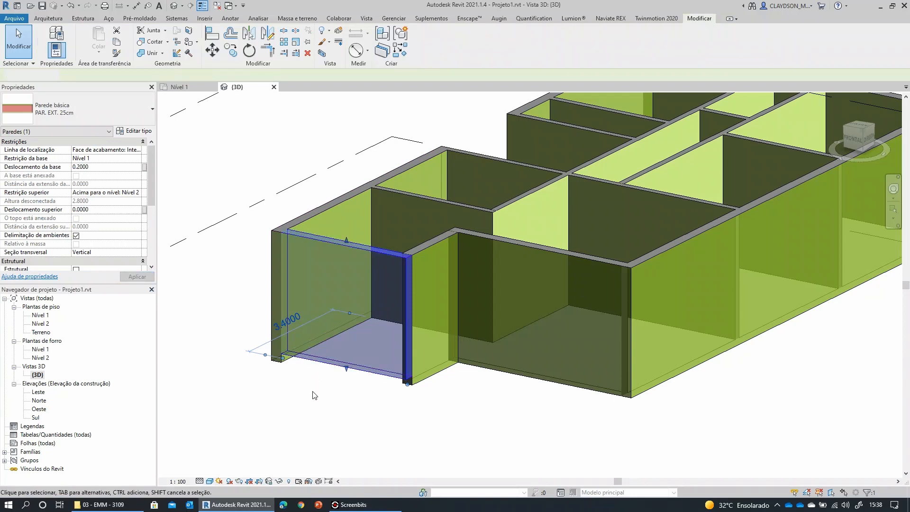
pyautogui.click(316, 374)
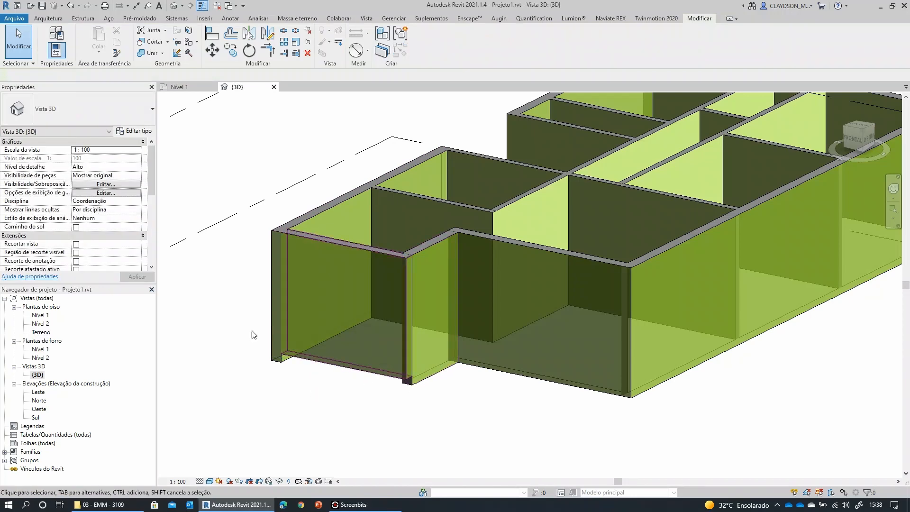
# Set the top offset of the southwest room's south exterior wall to -1
pyautogui.click(334, 368)
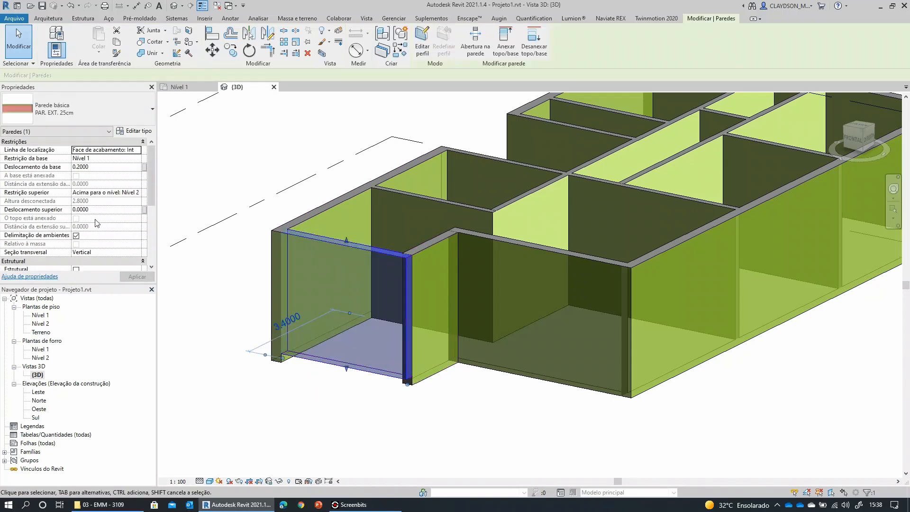
pyautogui.click(95, 209)
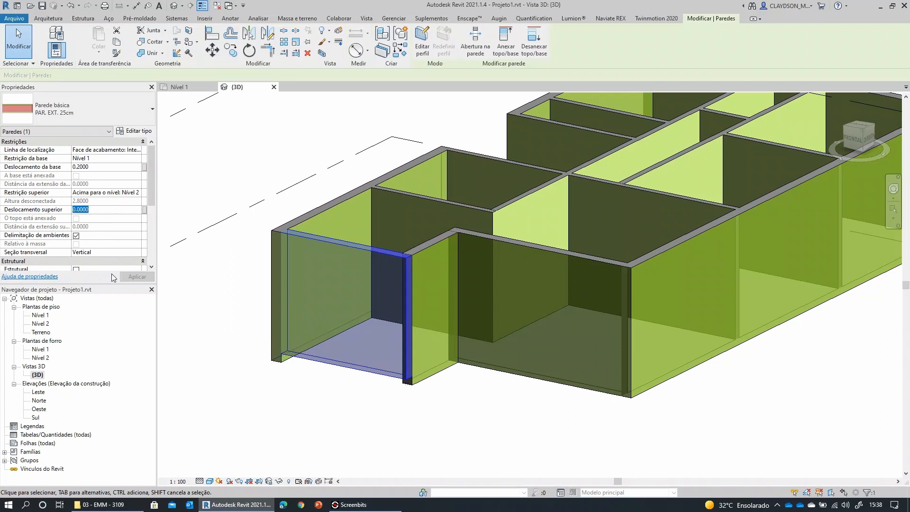
pyautogui.write('-1')
pyautogui.press('Return')
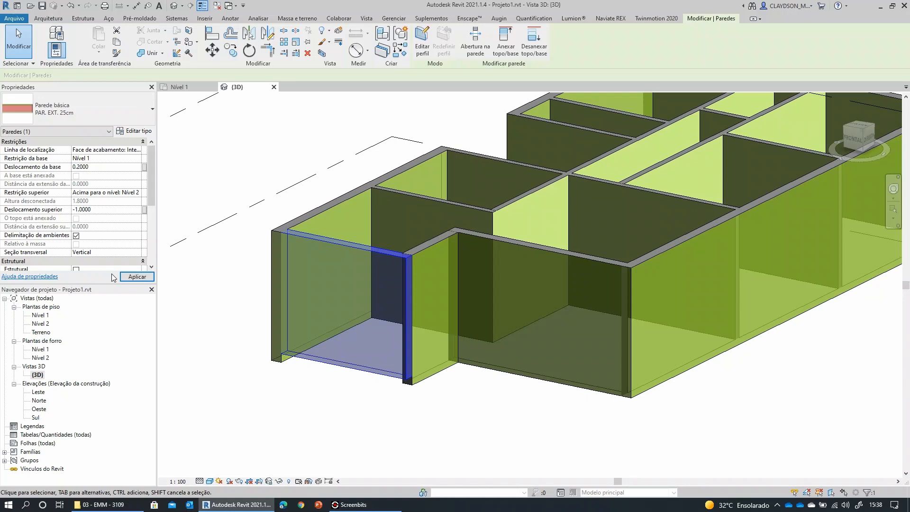
pyautogui.click(125, 275)
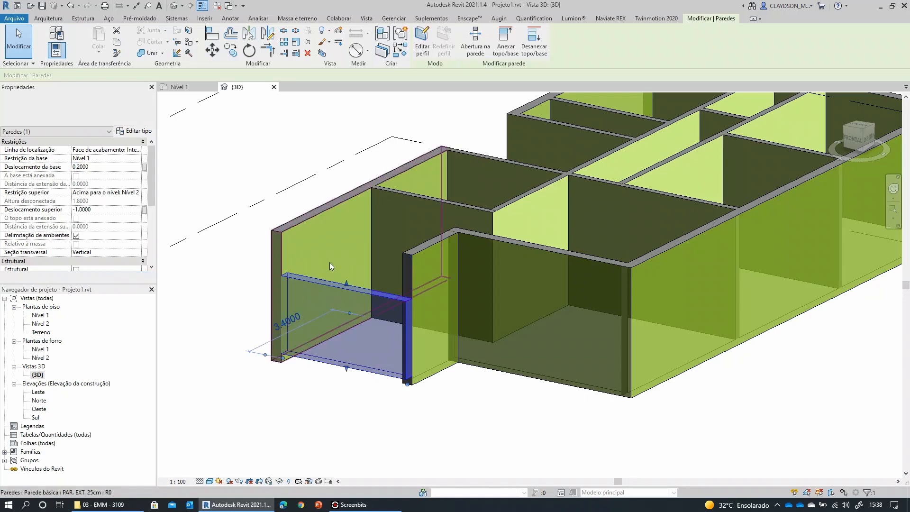
pyautogui.click(311, 422)
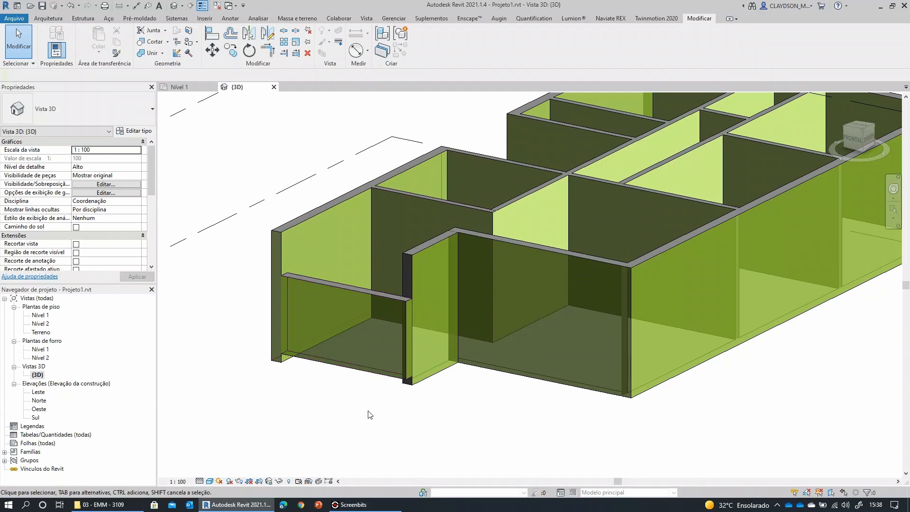
# Lower the top of the southwest room's south exterior wall further with a top offset of -2
pyautogui.click(385, 353)
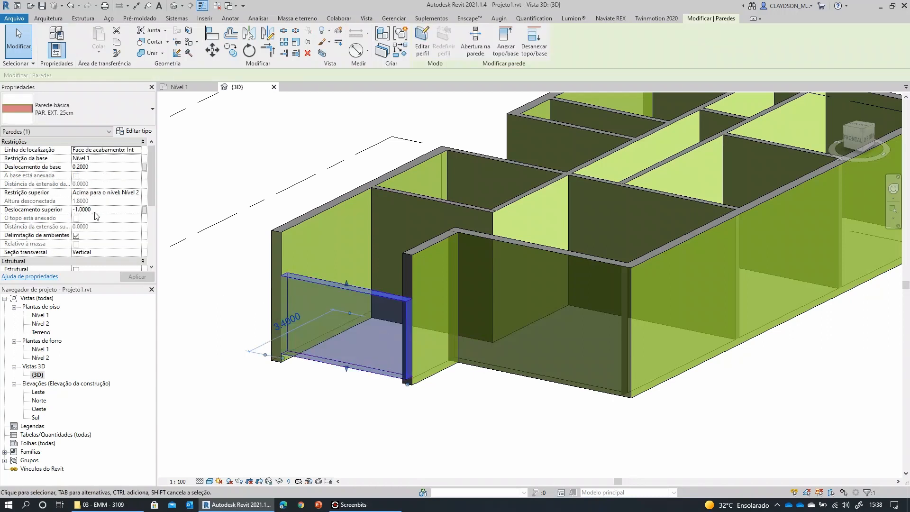
pyautogui.click(99, 209)
pyautogui.moveTo(99, 209); pyautogui.dragTo(45, 205)
pyautogui.write('-')
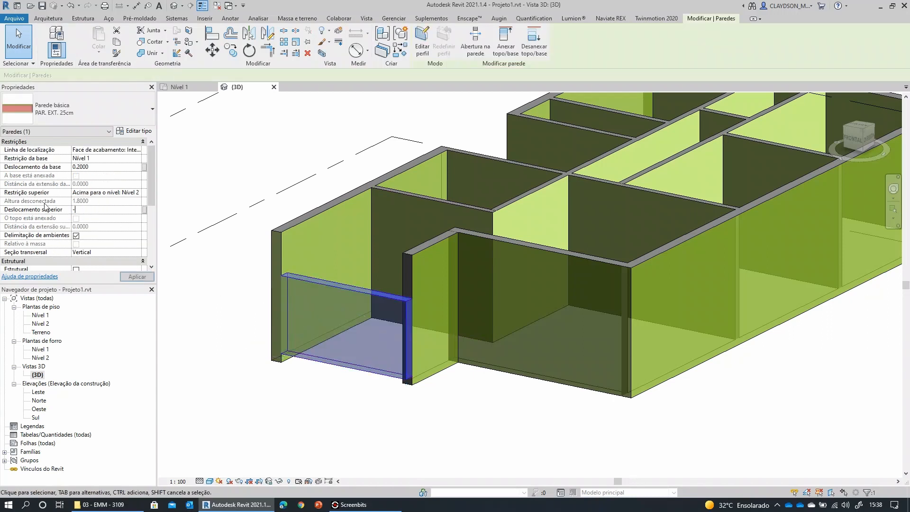
pyautogui.write('2')
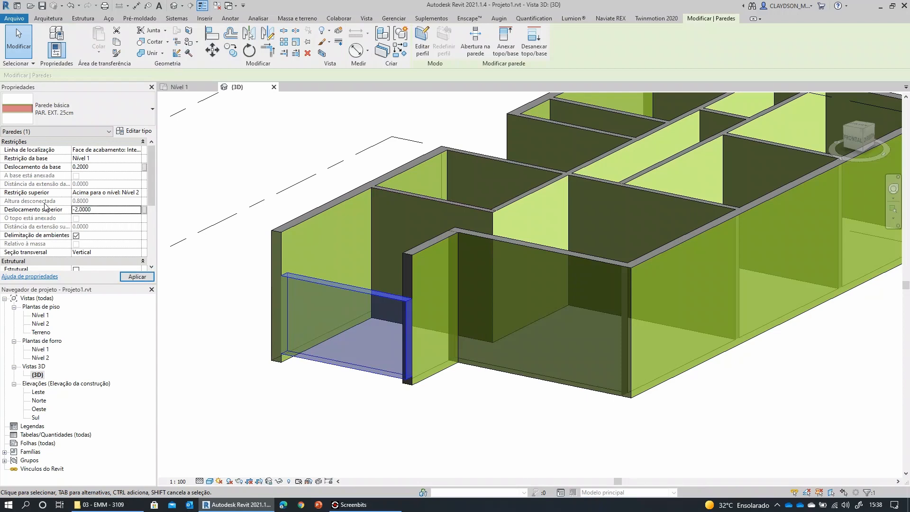
pyautogui.click(137, 276)
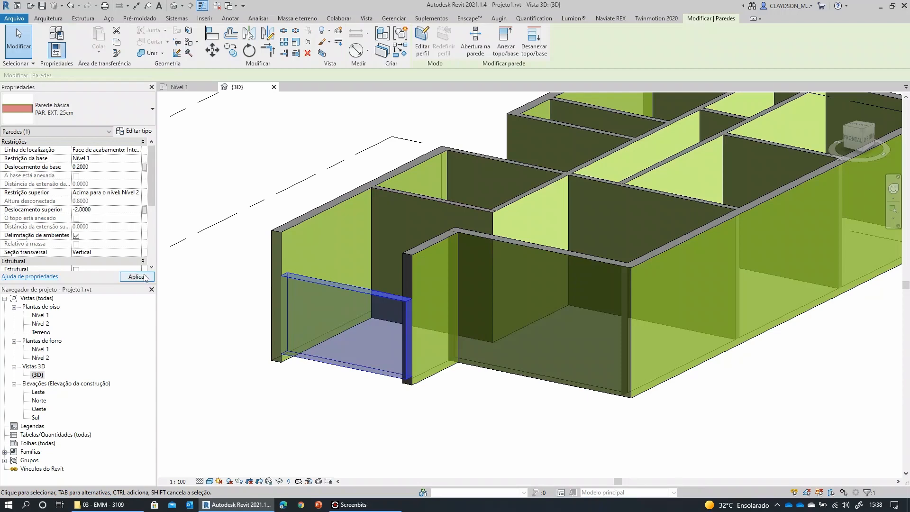
pyautogui.click(385, 445)
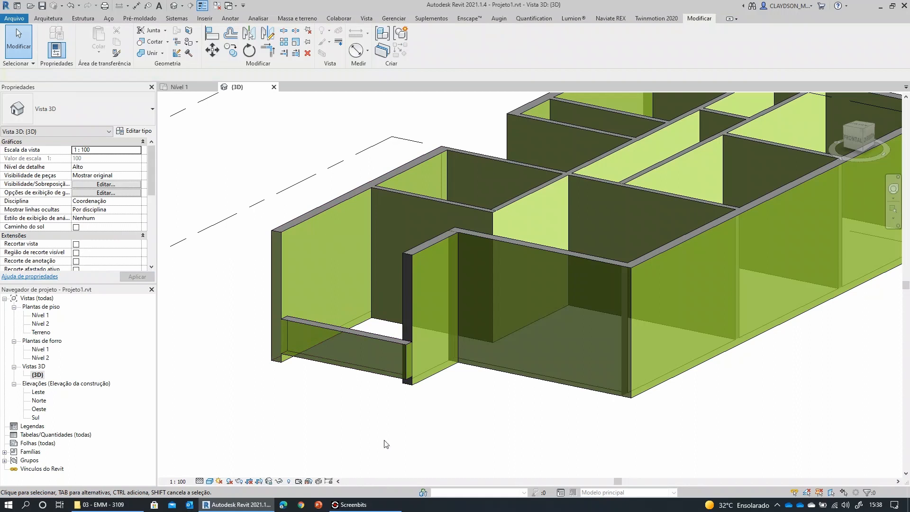
# Change the top constraint of the southwest room's south exterior wall to Não conectado
pyautogui.click(381, 371)
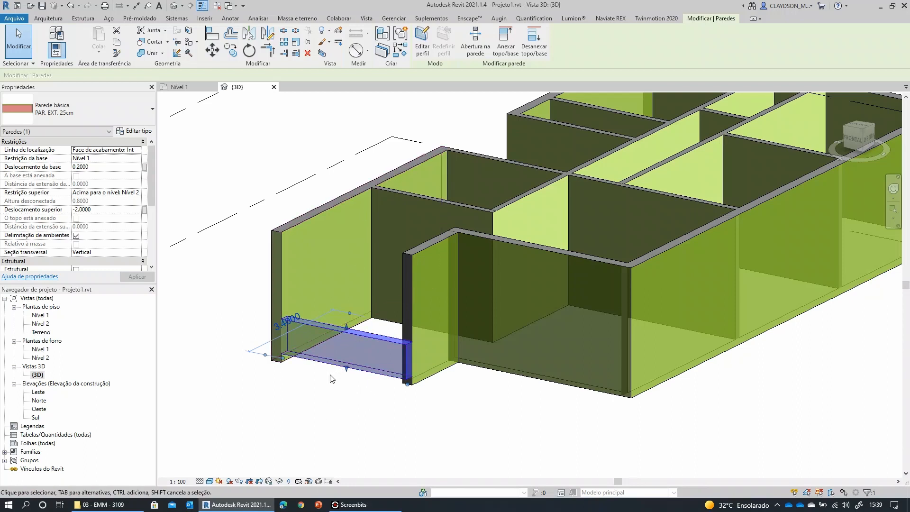
pyautogui.click(124, 193)
pyautogui.click(137, 193)
pyautogui.click(122, 201)
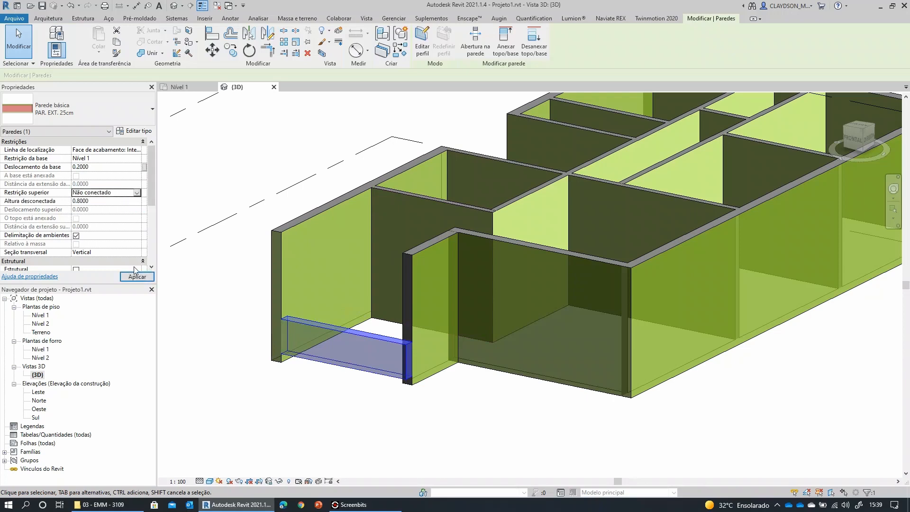
pyautogui.click(137, 276)
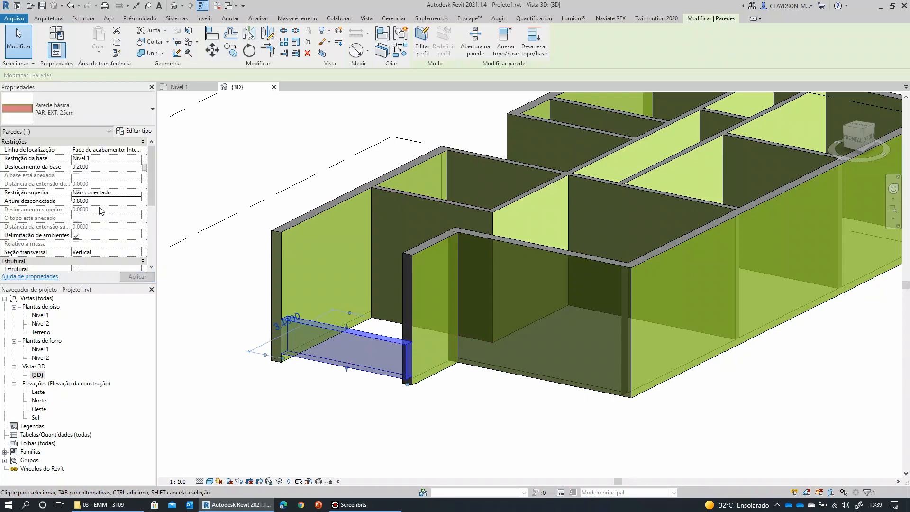
# Give the southwest room's south exterior wall a base offset of 0 and an unconnected height of 1
pyautogui.click(103, 167)
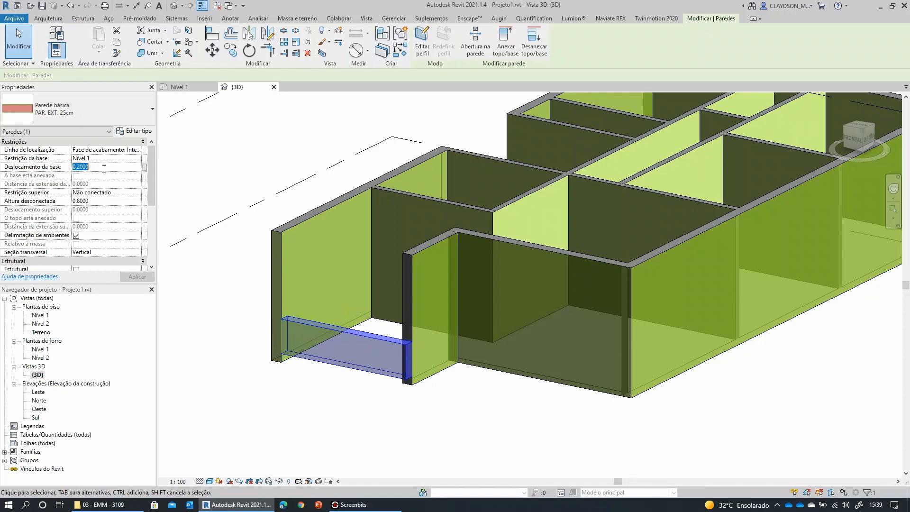
pyautogui.write('0')
pyautogui.click(100, 201)
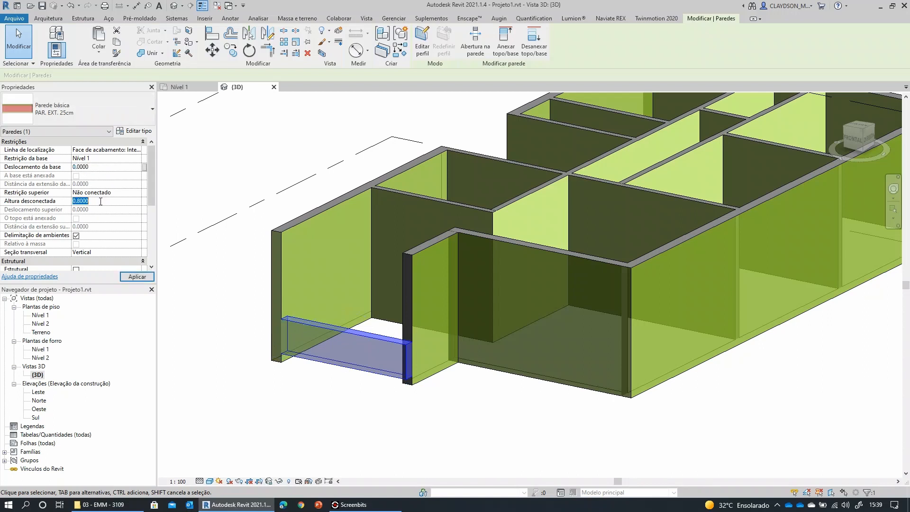
pyautogui.write('1')
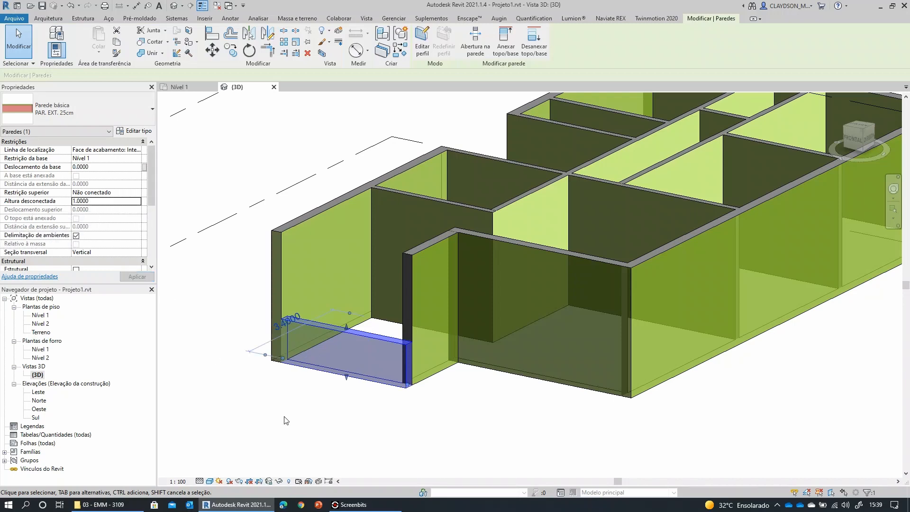
pyautogui.scroll(4, 327, 417)
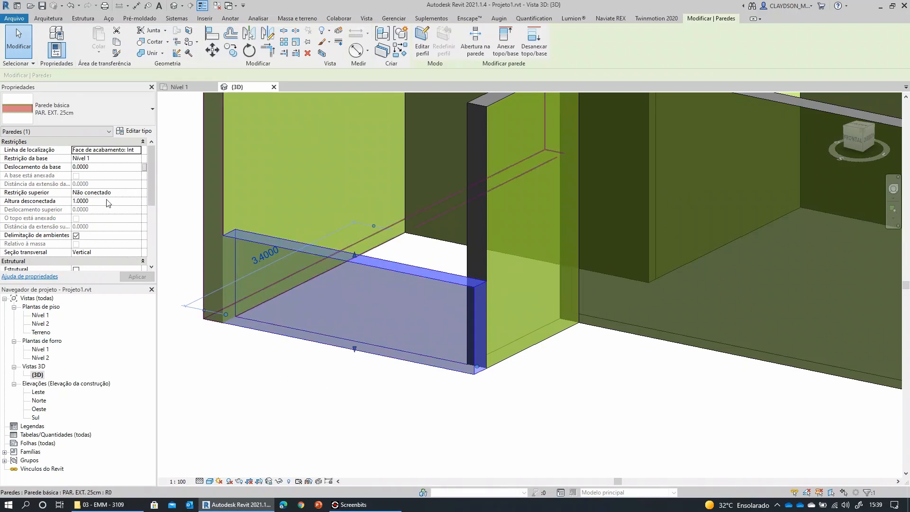
pyautogui.click(266, 375)
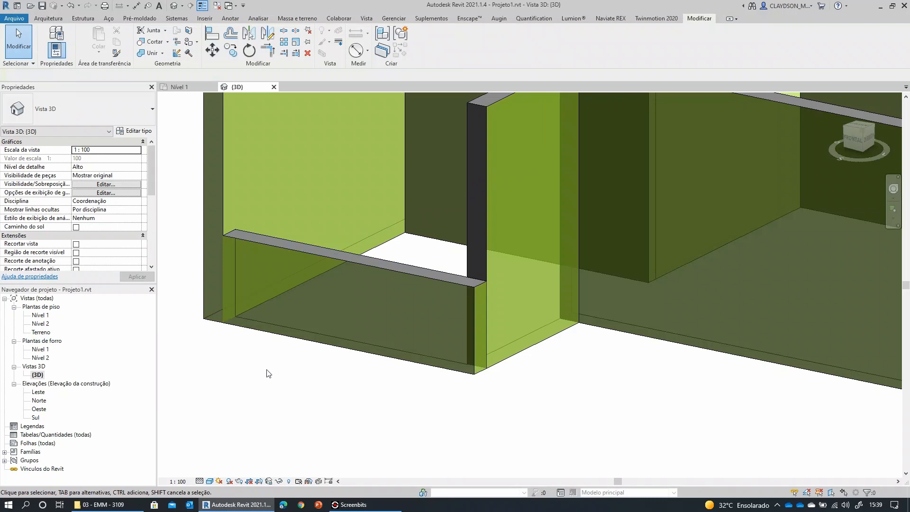
# Constrain the top of the southwest room's south exterior wall to Nível 2 and clear the selection
pyautogui.scroll(-2, 304, 362)
pyautogui.moveTo(448, 366); pyautogui.dragTo(440, 384, button='middle')
pyautogui.click(362, 340)
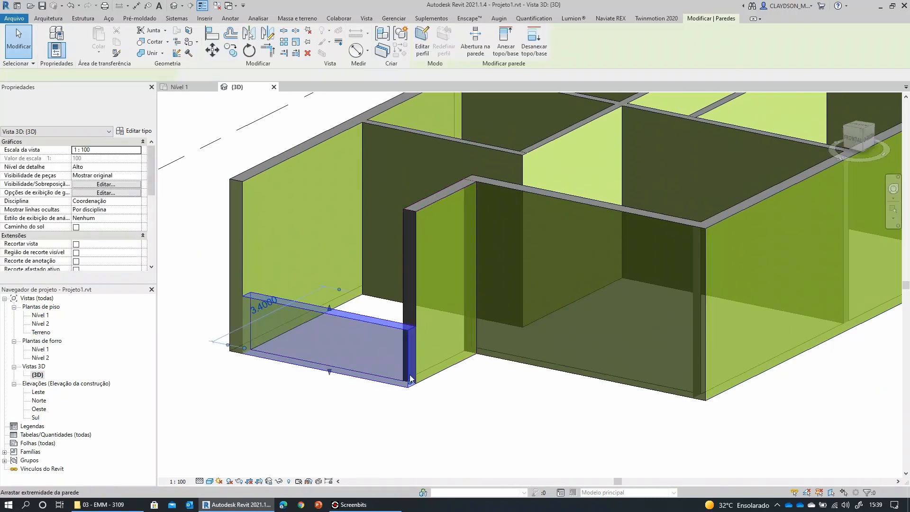
pyautogui.click(135, 193)
pyautogui.click(136, 192)
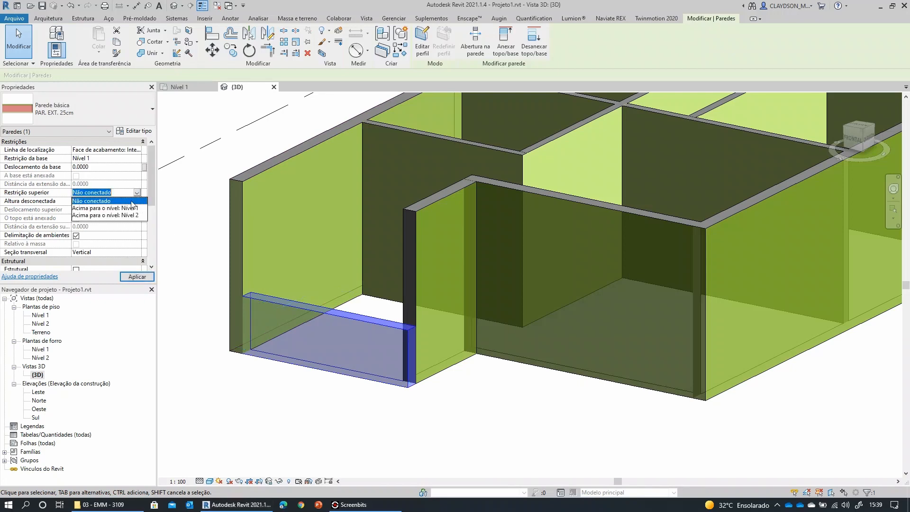
pyautogui.click(132, 214)
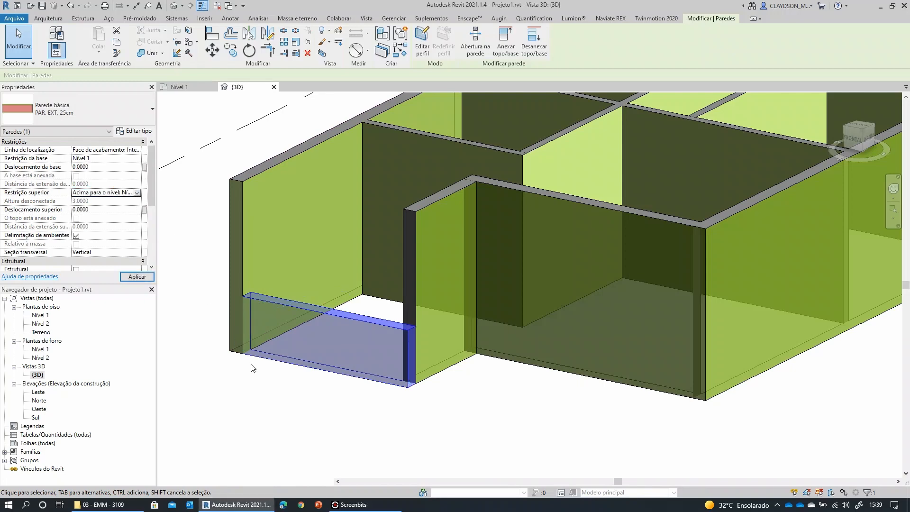
pyautogui.click(134, 278)
pyautogui.click(338, 422)
pyautogui.scroll(-2, 369, 426)
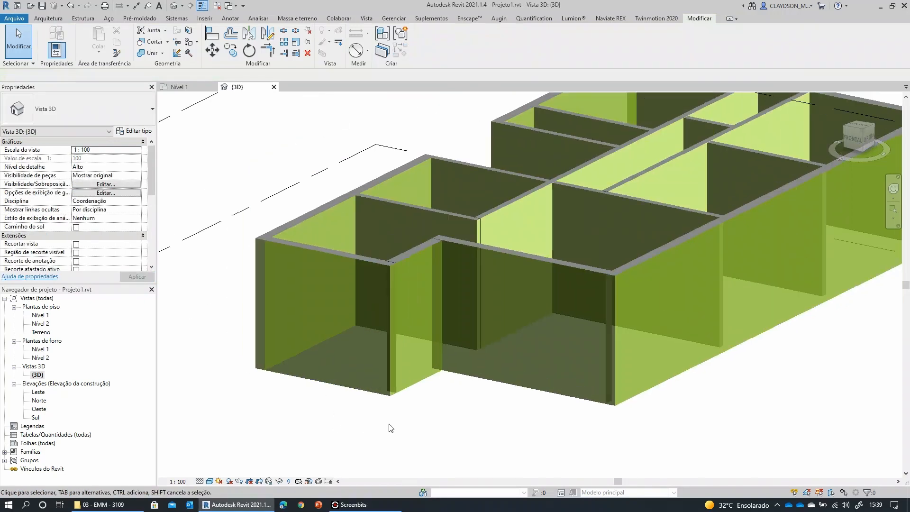
# Review the whole building in 3D and return to the Nível 1 floor plan
pyautogui.scroll(-2, 424, 417)
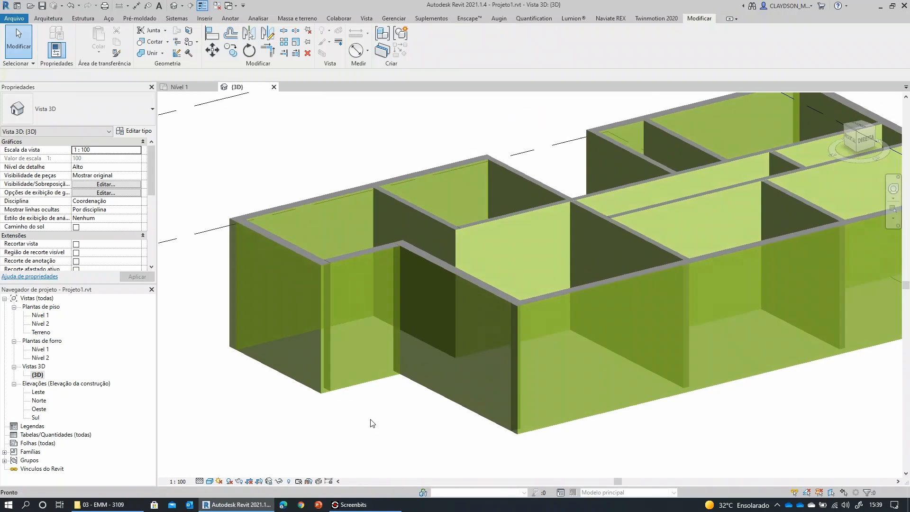
pyautogui.keyDown('shift'); pyautogui.moveTo(382, 424); pyautogui.dragTo(429, 438, button='middle'); pyautogui.keyUp('shift')
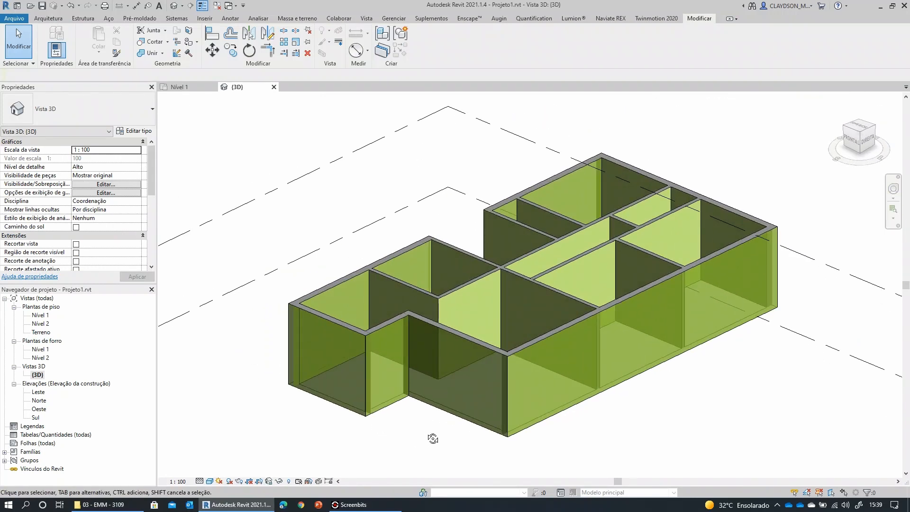
pyautogui.keyDown('shift'); pyautogui.moveTo(596, 431); pyautogui.dragTo(518, 380, button='middle'); pyautogui.keyUp('shift')
pyautogui.doubleClick(40, 315)
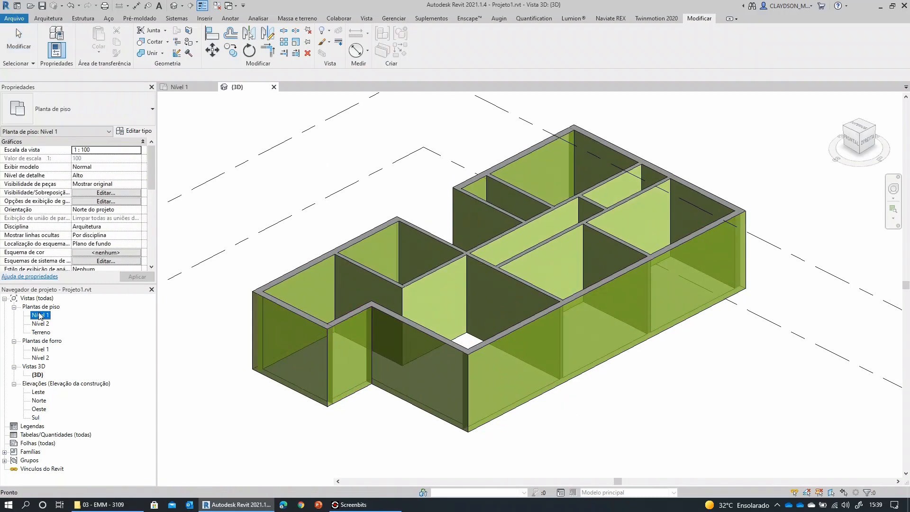
pyautogui.scroll(1, 451, 350)
pyautogui.scroll(-1, 449, 336)
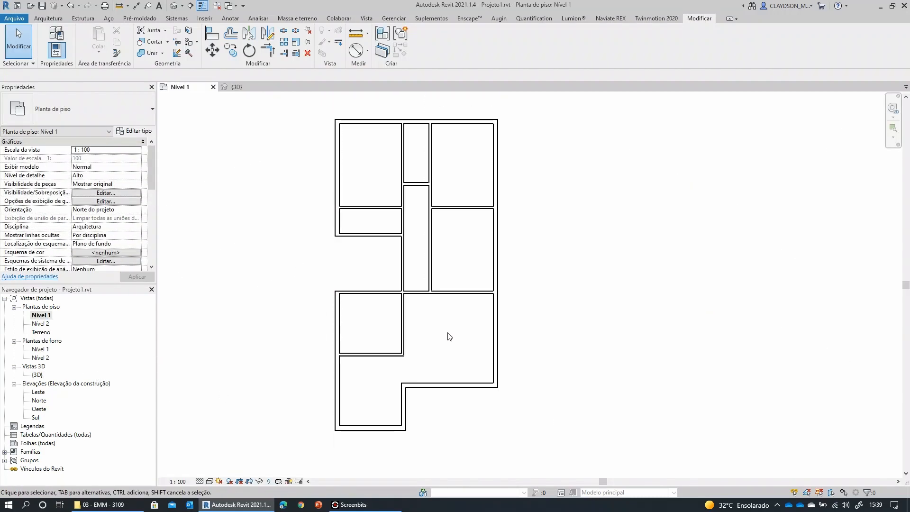
pyautogui.moveTo(448, 335); pyautogui.dragTo(462, 338, button='middle')
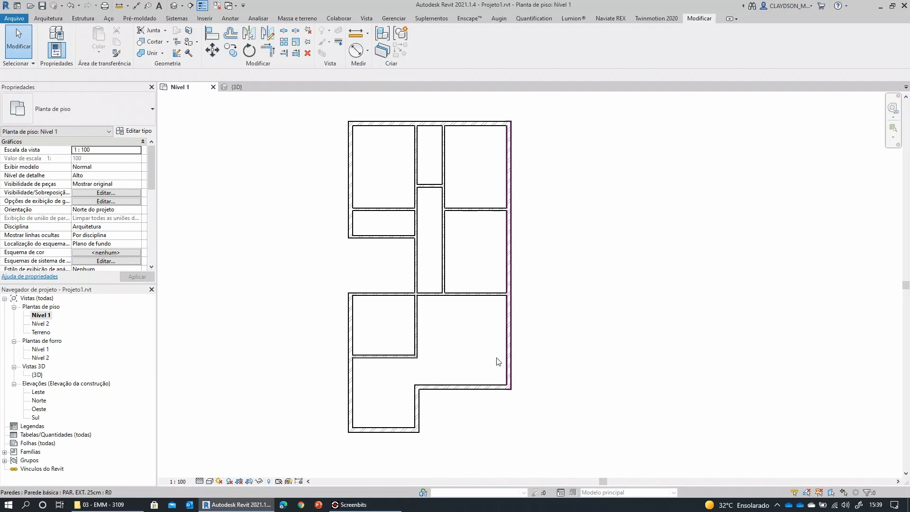